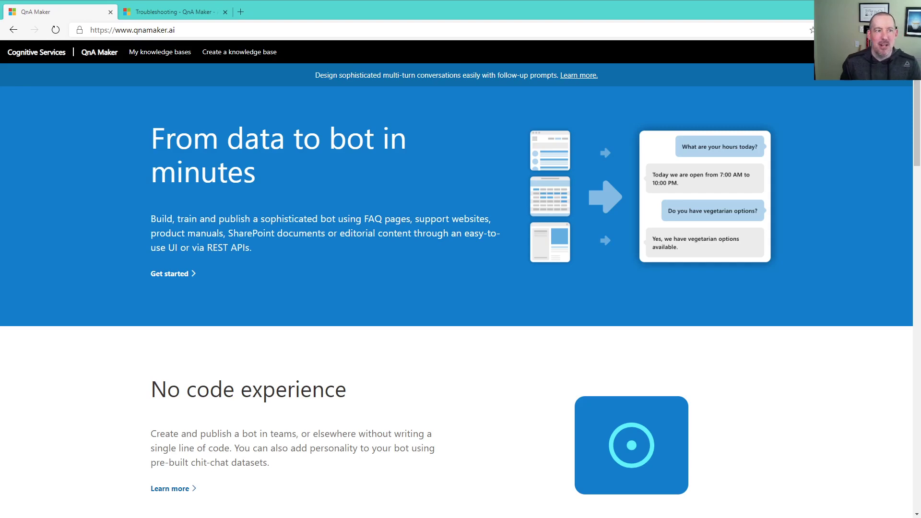
- Look through the frequently asked questions on the QnA Maker troubleshooting page, and close that page
{"action": "left_click", "coordinate": [807, 7]}
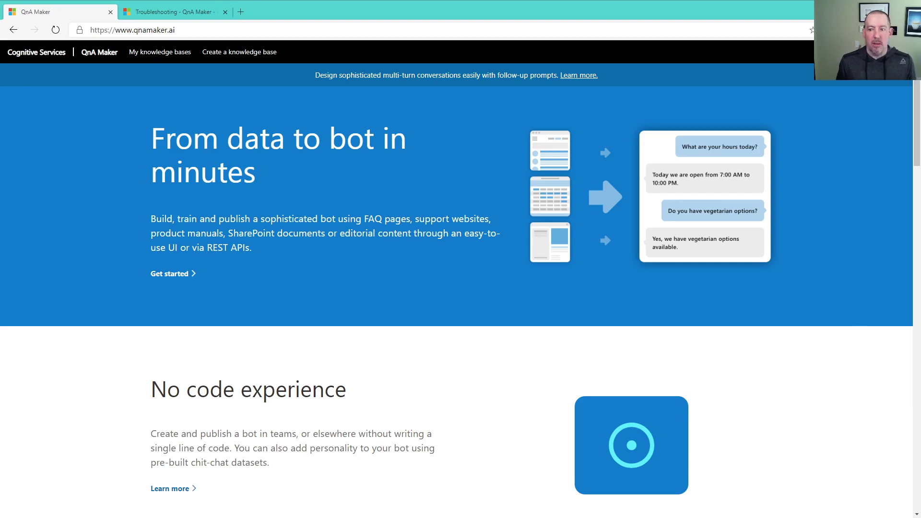
{"action": "left_click", "coordinate": [167, 14]}
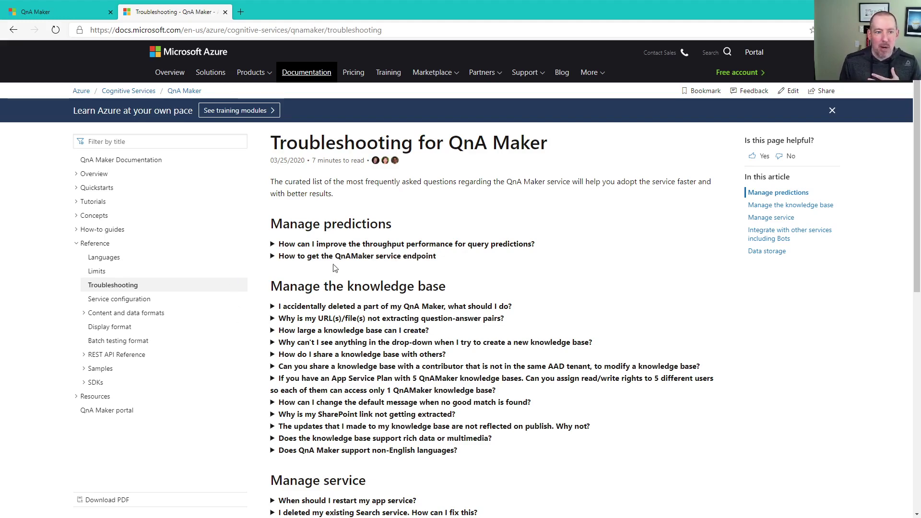
{"action": "scroll", "coordinate": [486, 284], "scroll_direction": "down", "scroll_amount": 3}
{"action": "scroll", "coordinate": [564, 321], "scroll_direction": "down", "scroll_amount": 4}
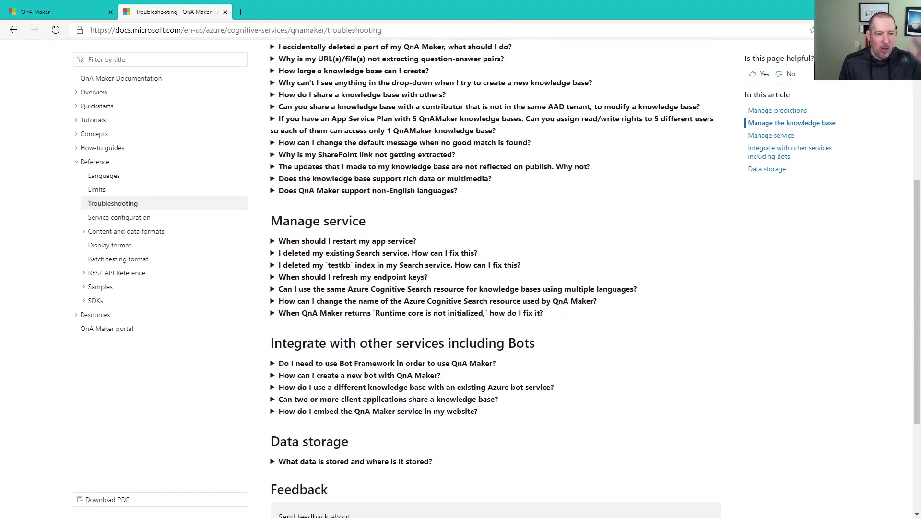
{"action": "scroll", "coordinate": [564, 322], "scroll_direction": "up", "scroll_amount": 4}
{"action": "scroll", "coordinate": [564, 321], "scroll_direction": "down", "scroll_amount": 2}
{"action": "scroll", "coordinate": [564, 321], "scroll_direction": "up", "scroll_amount": 2}
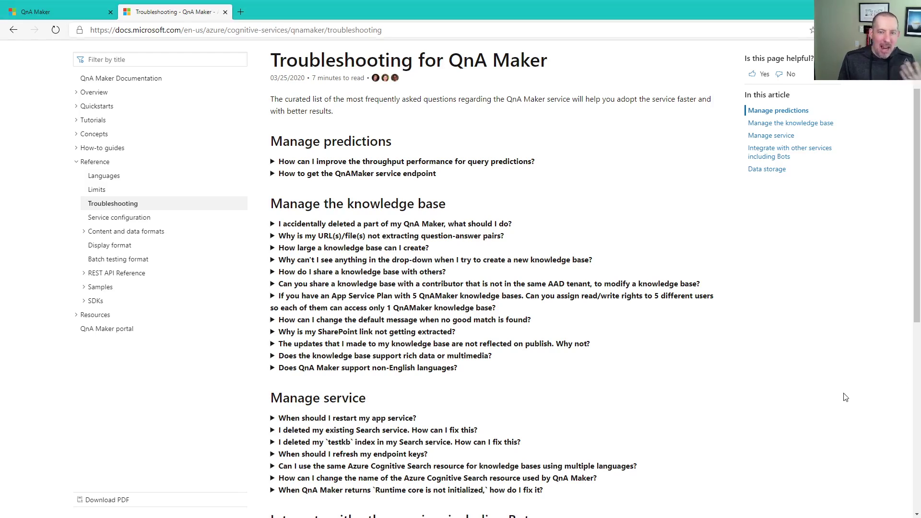
{"action": "key", "text": "ctrl+f"}
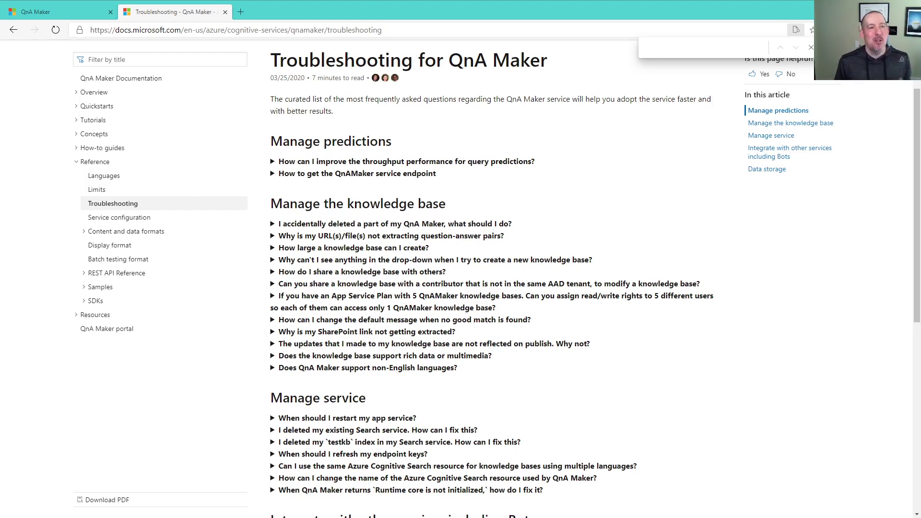
{"action": "left_click", "coordinate": [226, 12]}
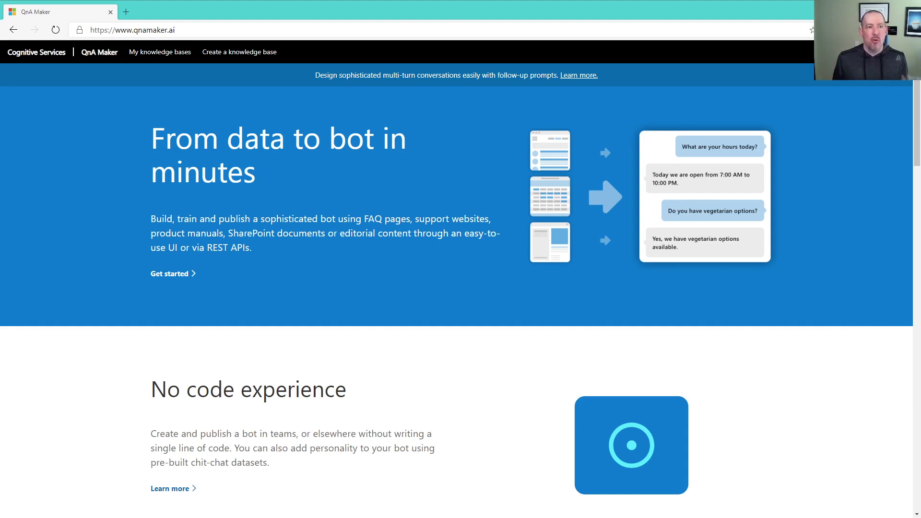
- Enlarge the QnA Maker home page view and go to the page for creating a knowledge base
{"action": "left_click", "coordinate": [743, 377]}
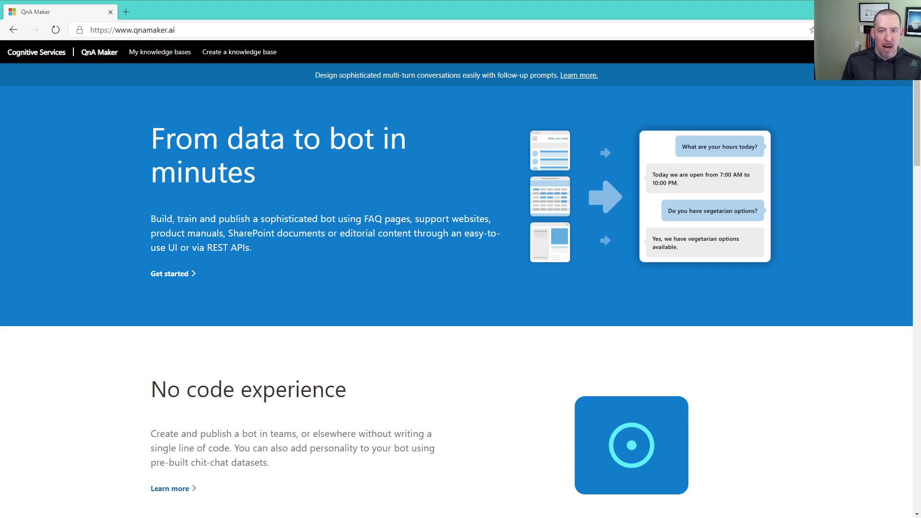
{"action": "left_click", "coordinate": [492, 368]}
{"action": "key", "text": "ctrl+plus"}
{"action": "key", "text": "ctrl+plus"}
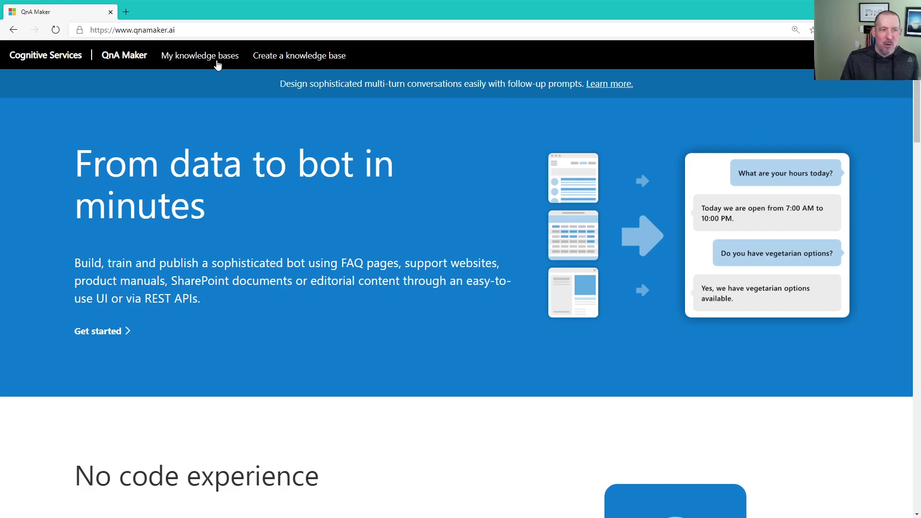
{"action": "left_click", "coordinate": [304, 56]}
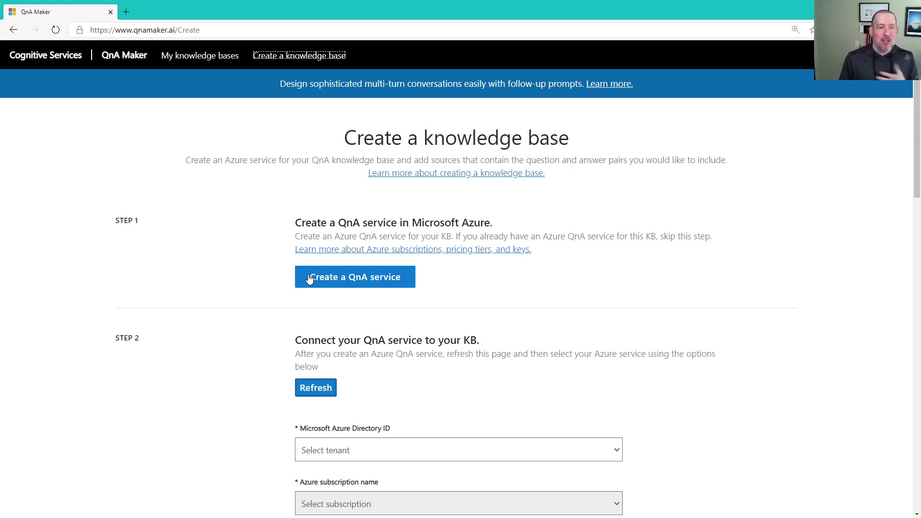
- Start creating a QnA service in Microsoft Azure and enlarge its creation form for readability
{"action": "left_click", "coordinate": [310, 279]}
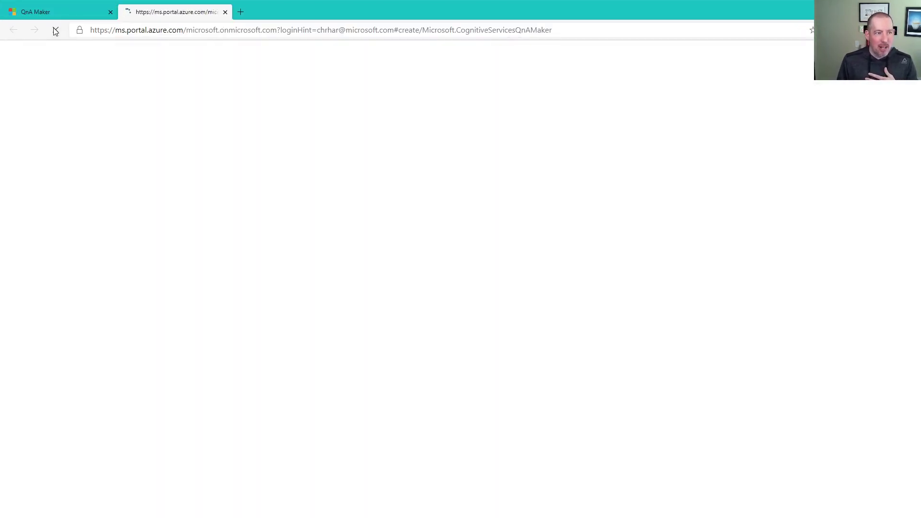
{"action": "left_click", "coordinate": [63, 17]}
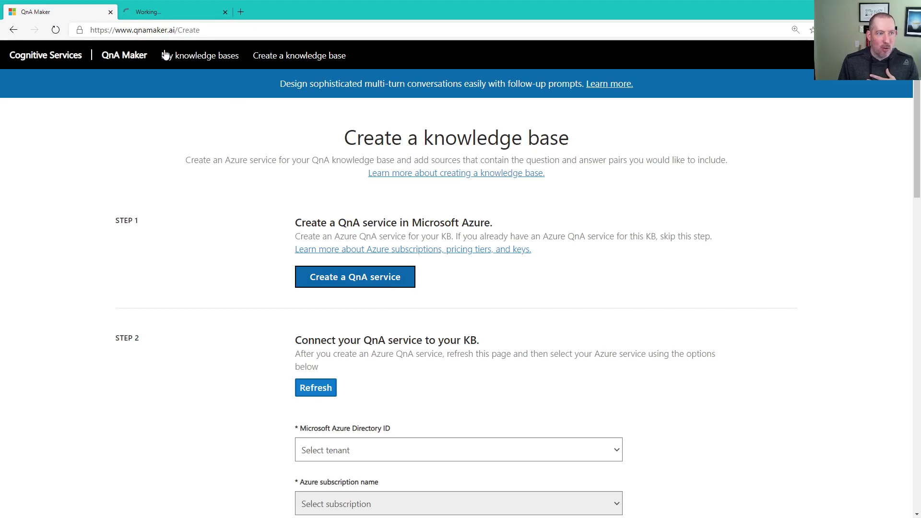
{"action": "left_click", "coordinate": [185, 12]}
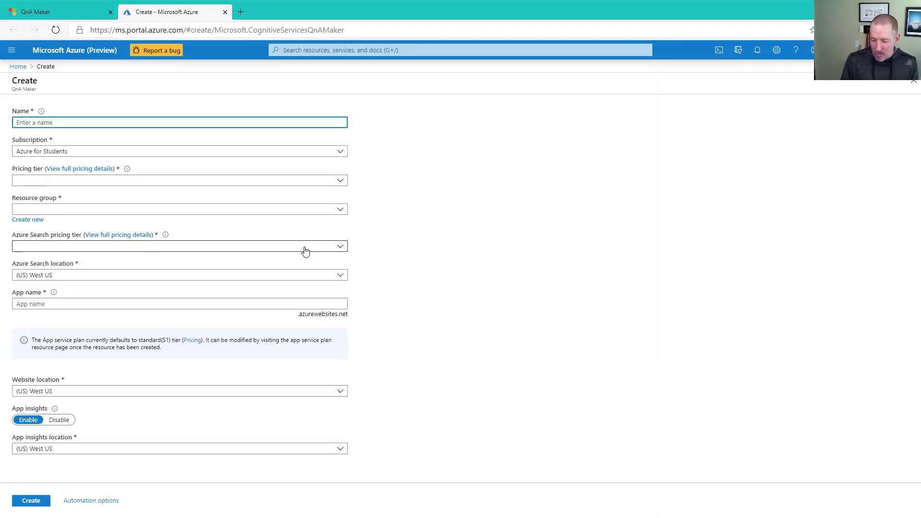
{"action": "key", "text": "ctrl+plus"}
{"action": "key", "text": "ctrl+plus"}
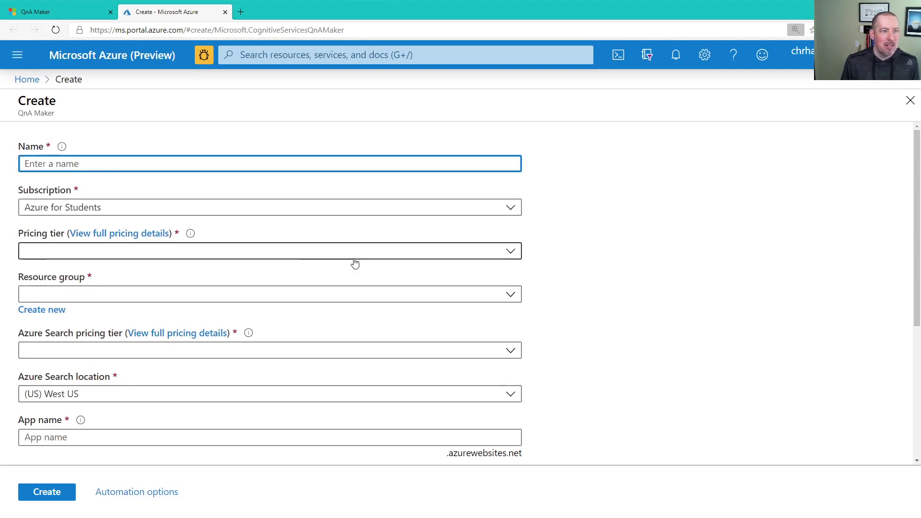
- Name the new QnA Maker resource stream-demo and select the GeekTrainer subscription
{"action": "scroll", "coordinate": [355, 263], "scroll_direction": "down", "scroll_amount": 1}
{"action": "scroll", "coordinate": [355, 264], "scroll_direction": "up", "scroll_amount": 1}
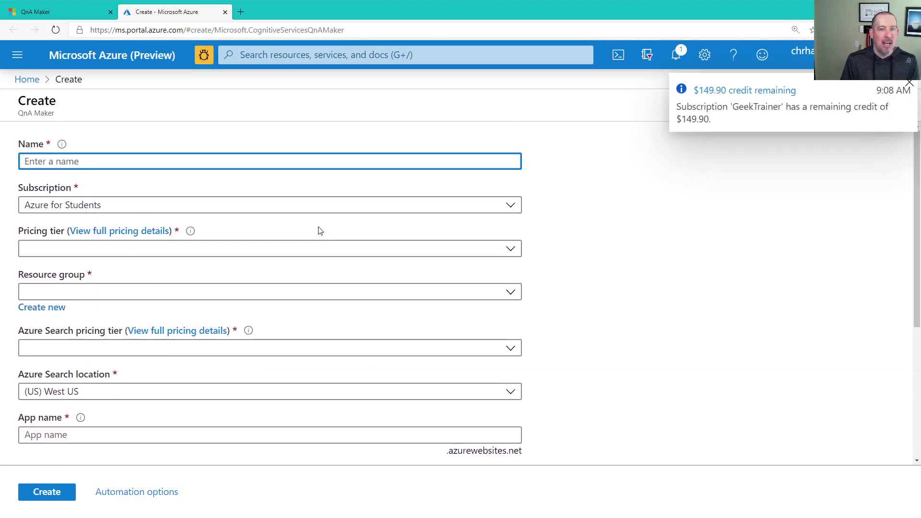
{"action": "left_click", "coordinate": [891, 147]}
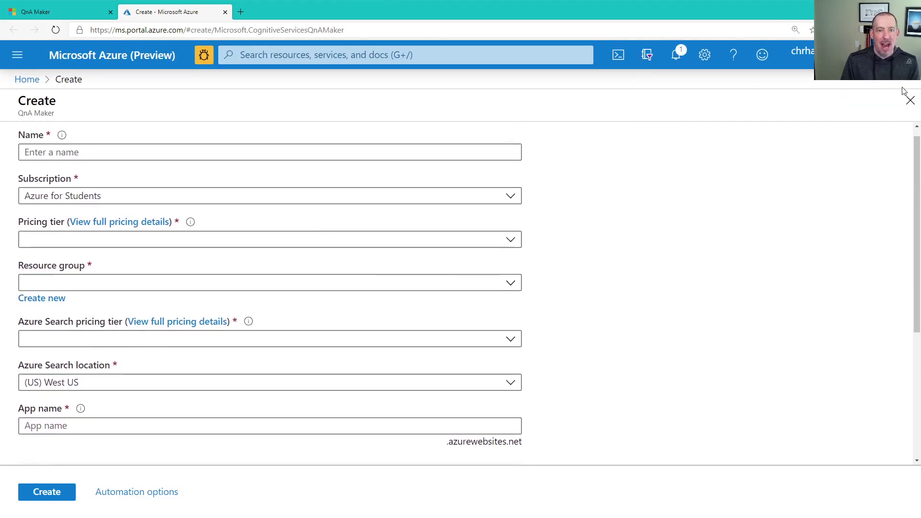
{"action": "left_click", "coordinate": [159, 153]}
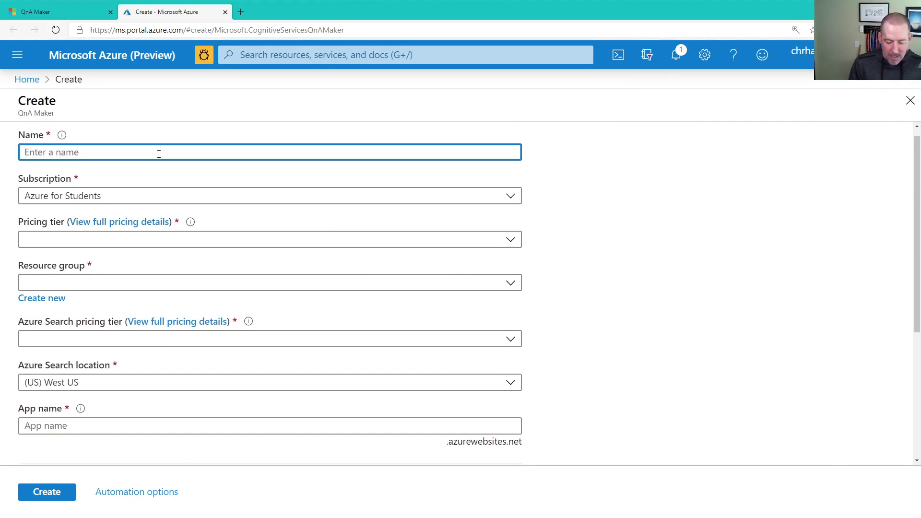
{"action": "type", "text": "stream-demo"}
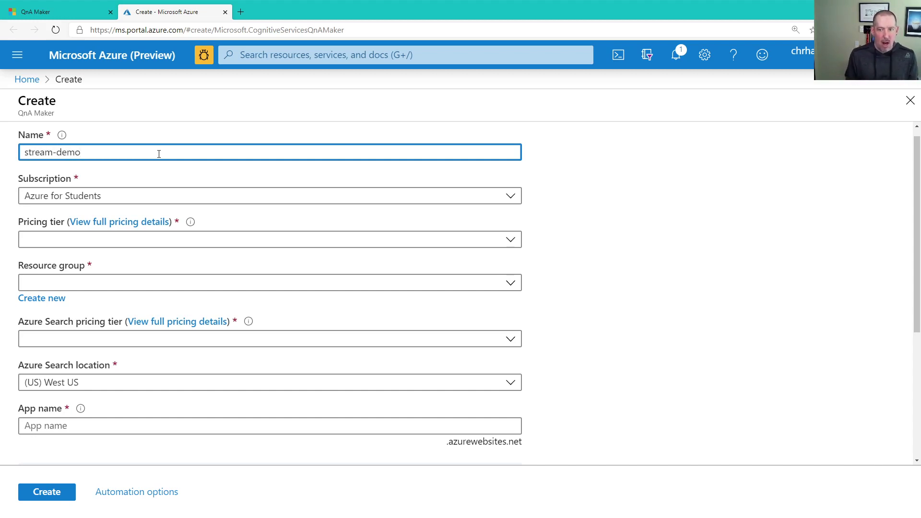
{"action": "left_click", "coordinate": [135, 198]}
{"action": "scroll", "coordinate": [176, 275], "scroll_direction": "down", "scroll_amount": 5}
{"action": "left_click", "coordinate": [89, 340]}
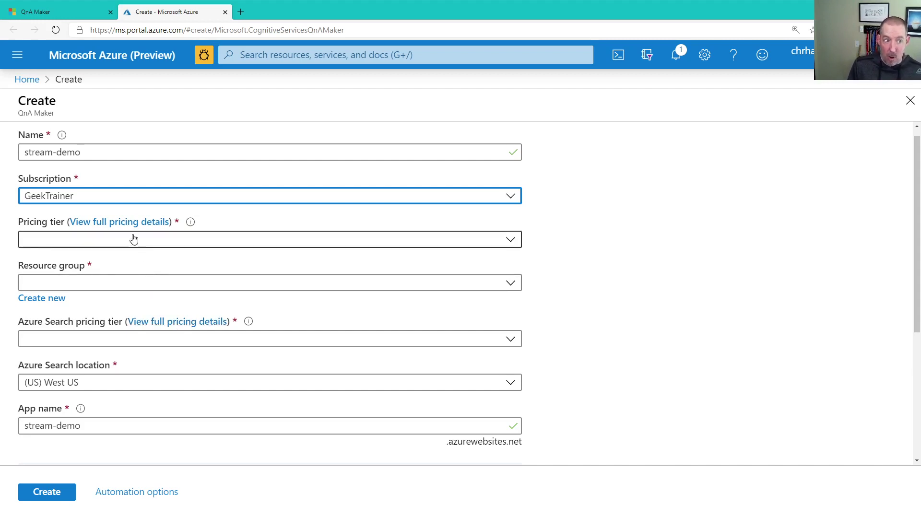
- View the full pricing details for QnA Maker and Azure Search, returning to the creation form
{"action": "left_click", "coordinate": [127, 224]}
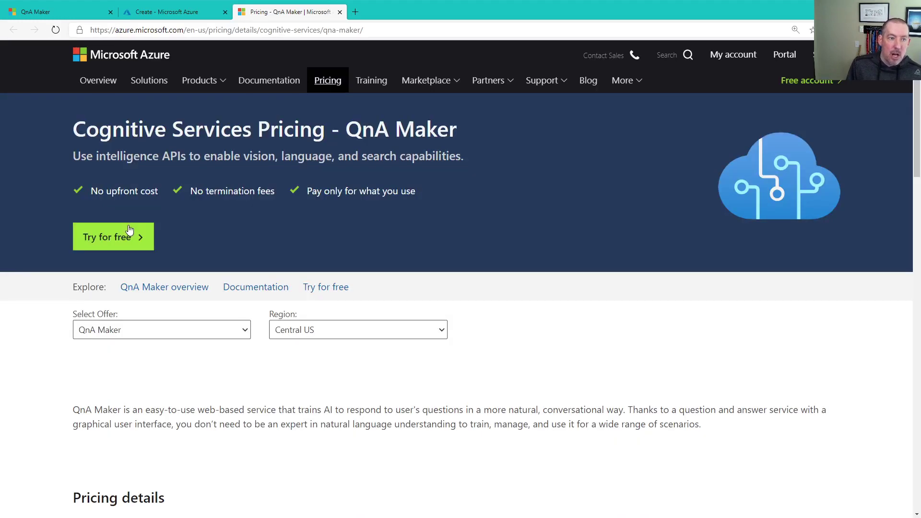
{"action": "left_click", "coordinate": [203, 22]}
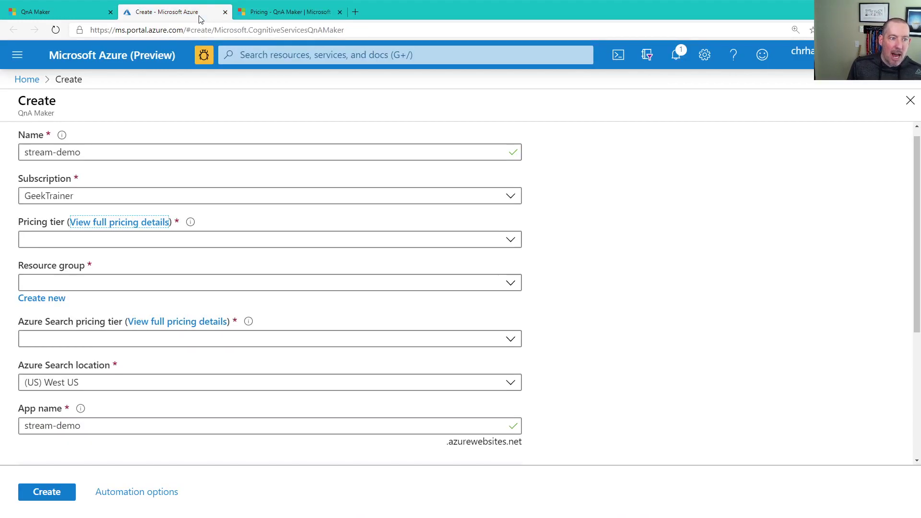
{"action": "left_click", "coordinate": [183, 321]}
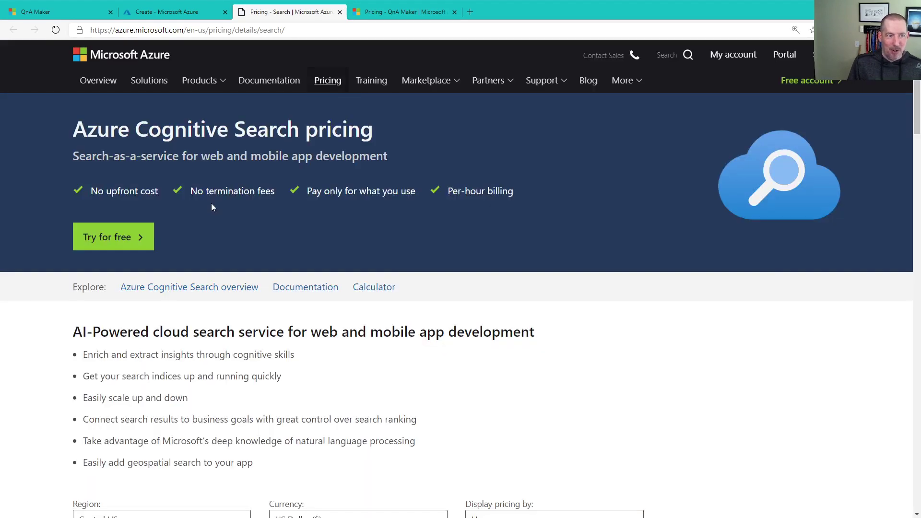
{"action": "left_click", "coordinate": [193, 23]}
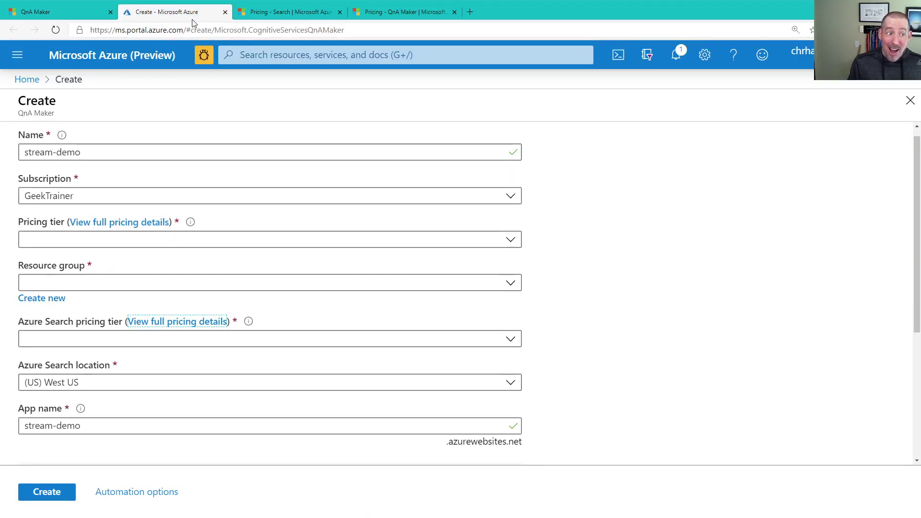
- Choose the F0 pricing tier and create a new resource group named stream-demo
{"action": "left_click", "coordinate": [221, 240]}
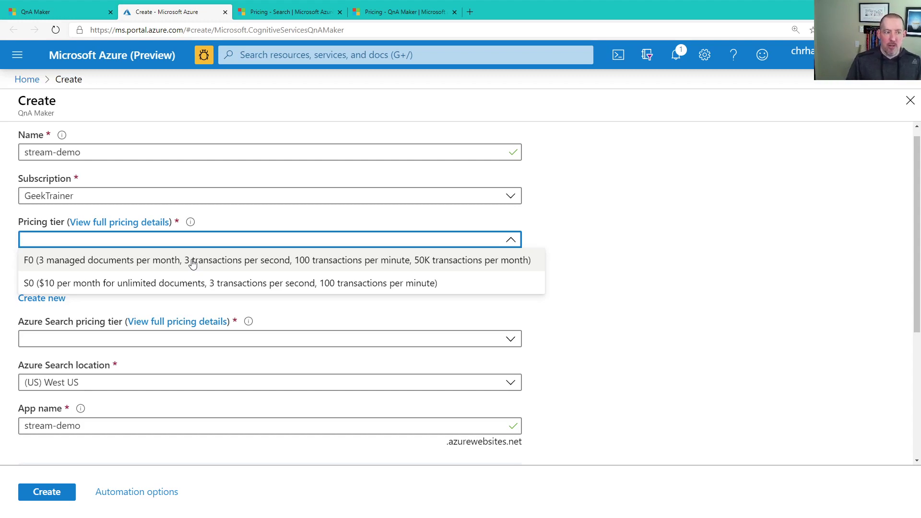
{"action": "left_click", "coordinate": [192, 264]}
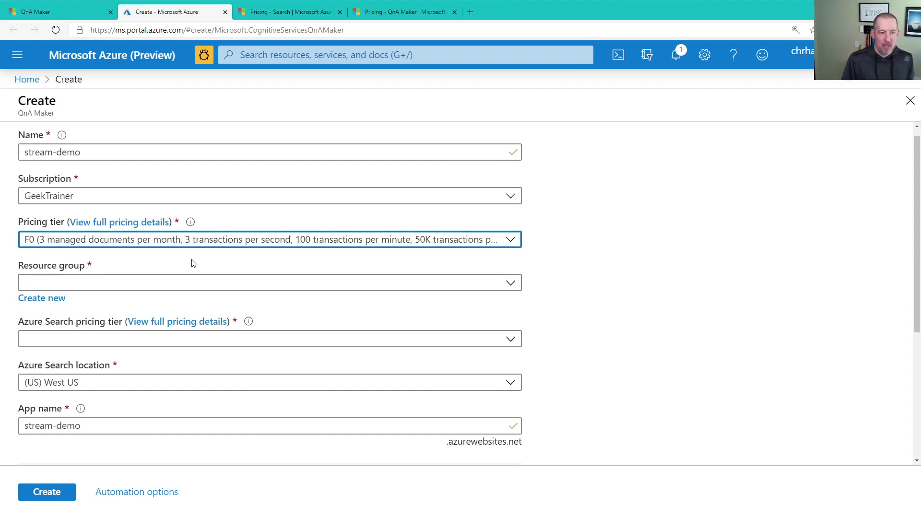
{"action": "left_click", "coordinate": [48, 298]}
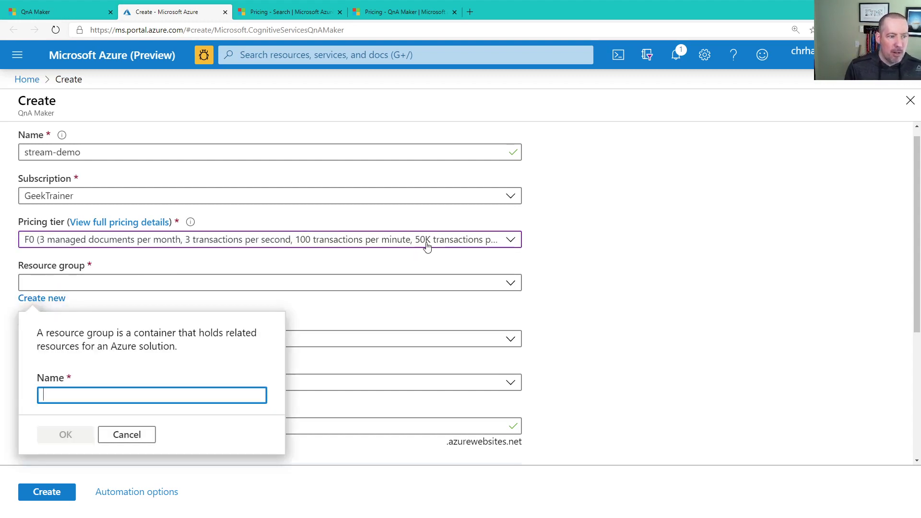
{"action": "type", "text": "stream-demo"}
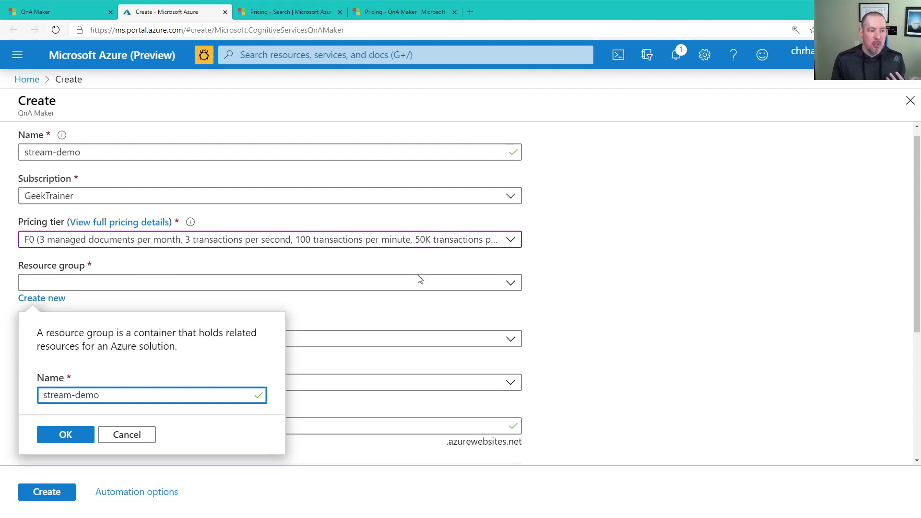
{"action": "left_click", "coordinate": [71, 435]}
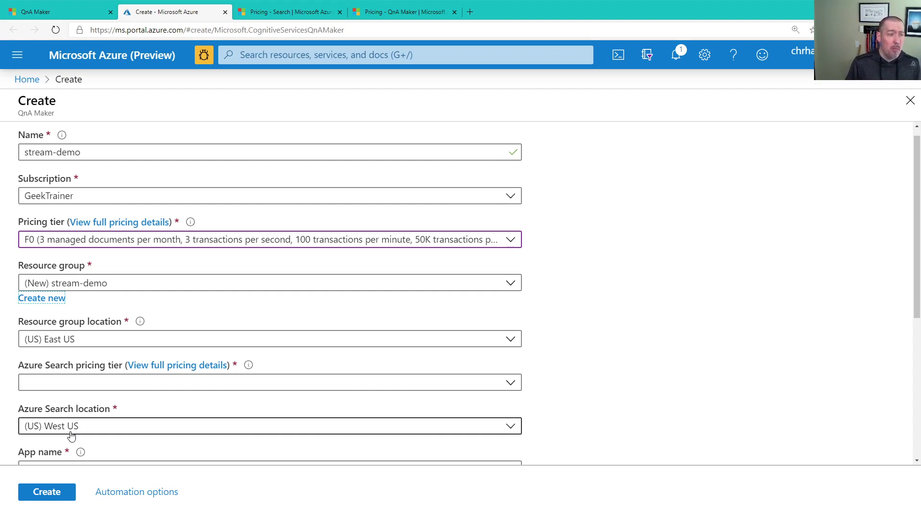
- Set both the resource group location and the Azure Search location to (US) West US 2
{"action": "key", "text": "alt+Tab"}
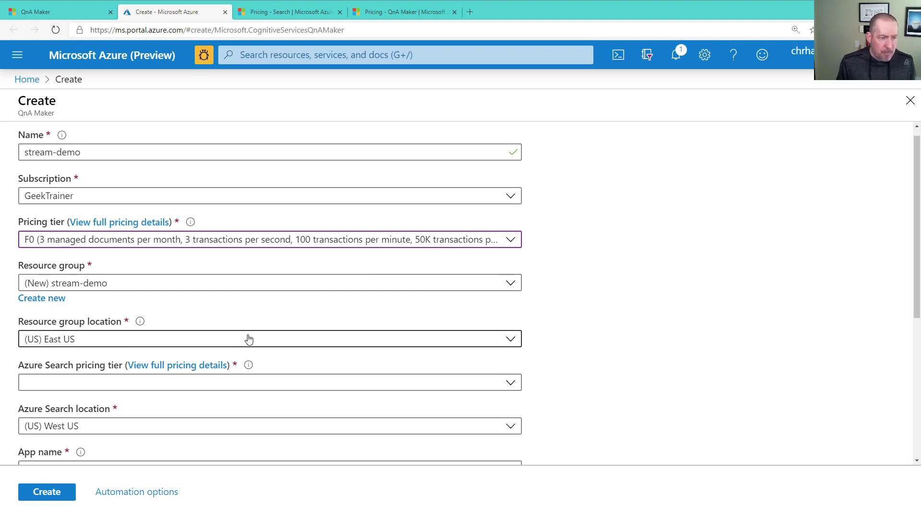
{"action": "left_click", "coordinate": [248, 339]}
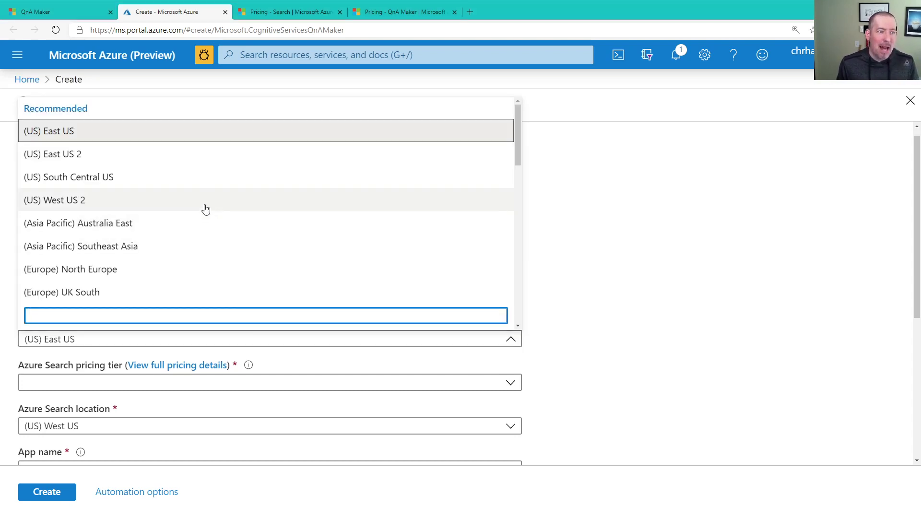
{"action": "left_click", "coordinate": [205, 209]}
{"action": "left_click", "coordinate": [170, 427]}
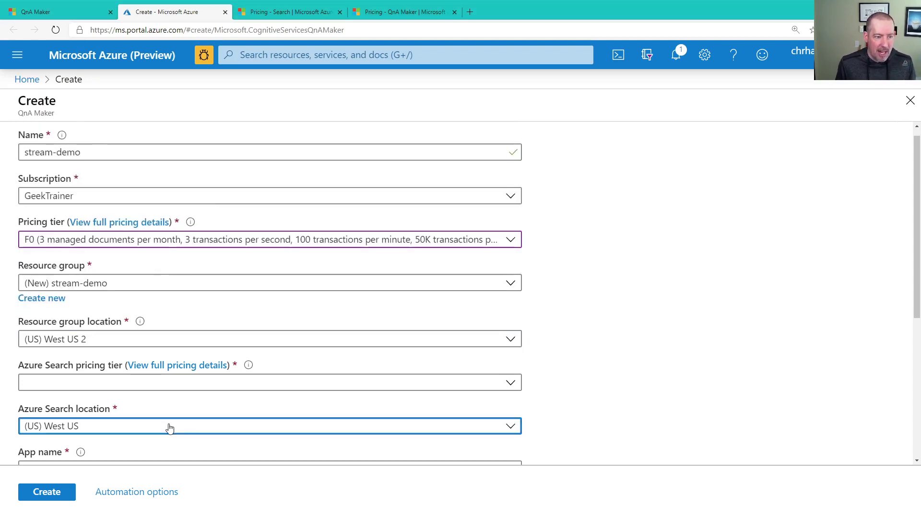
{"action": "left_click", "coordinate": [170, 427]}
{"action": "left_click", "coordinate": [174, 210]}
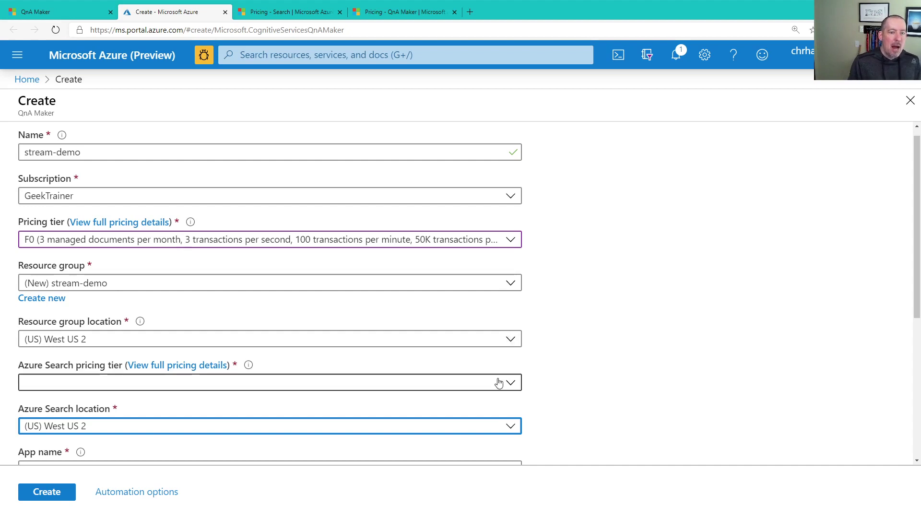
- Set the Azure Search pricing tier to F (3 Indexes)
{"action": "left_click", "coordinate": [504, 389]}
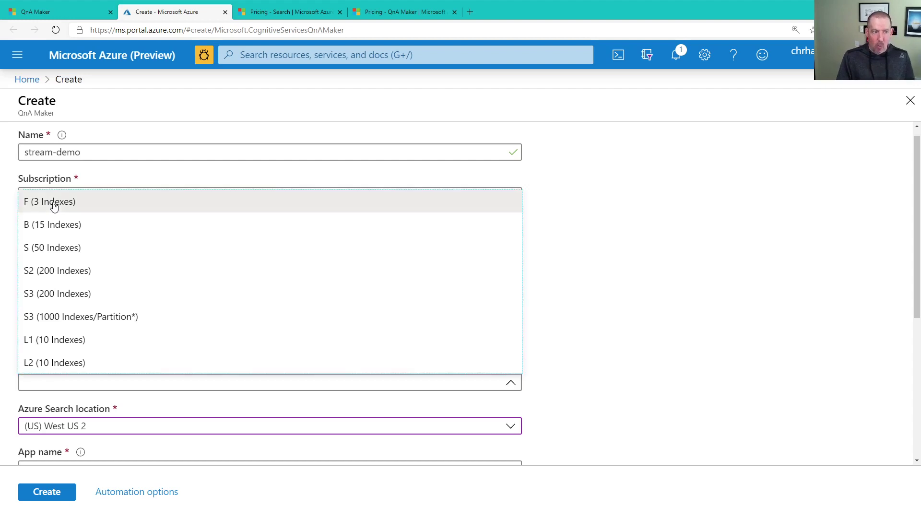
{"action": "left_click", "coordinate": [53, 206]}
- Set the website location to (US) West US 2
{"action": "scroll", "coordinate": [119, 381], "scroll_direction": "down", "scroll_amount": 1}
{"action": "scroll", "coordinate": [119, 380], "scroll_direction": "down", "scroll_amount": 3}
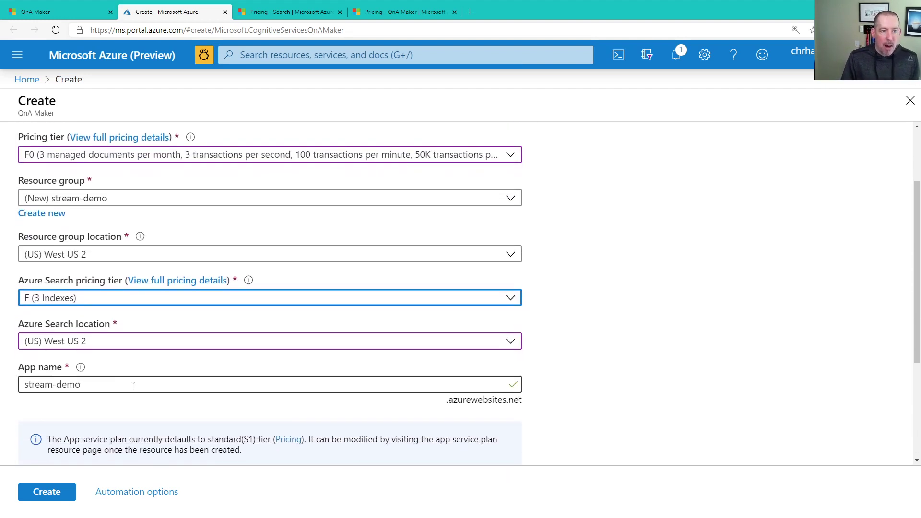
{"action": "scroll", "coordinate": [166, 380], "scroll_direction": "down", "scroll_amount": 5}
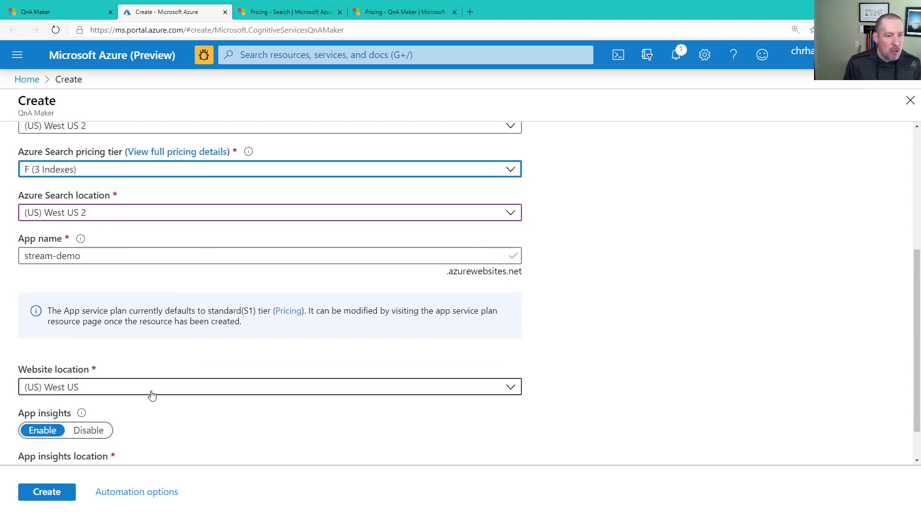
{"action": "left_click", "coordinate": [151, 393]}
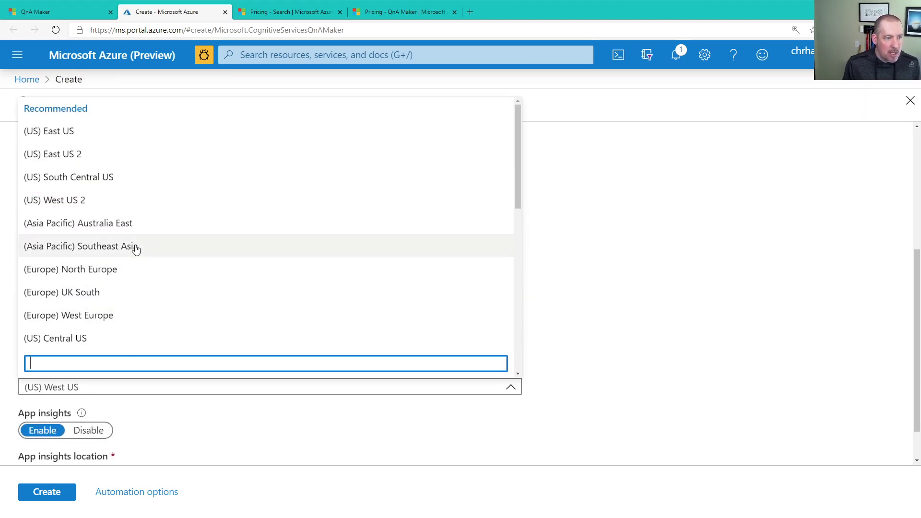
{"action": "left_click", "coordinate": [138, 197]}
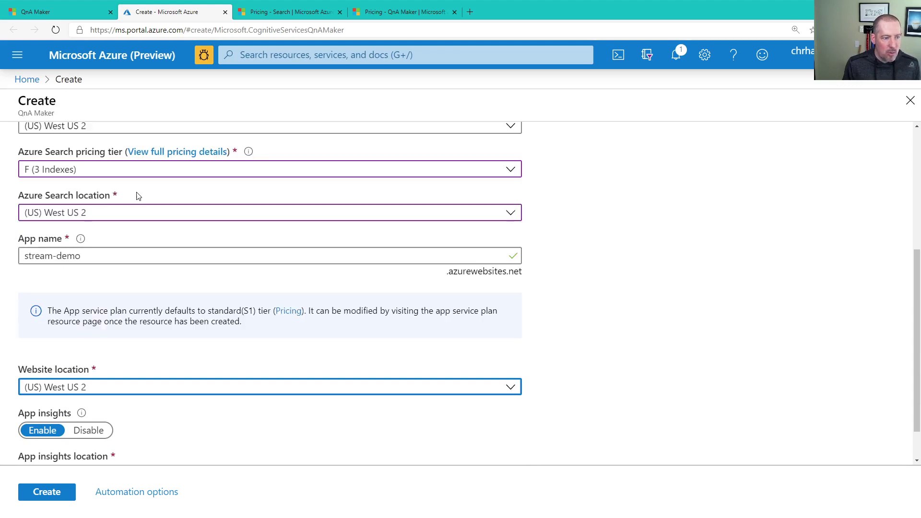
- Disable App insights and create the QnA Maker service
{"action": "scroll", "coordinate": [129, 306], "scroll_direction": "down", "scroll_amount": 2}
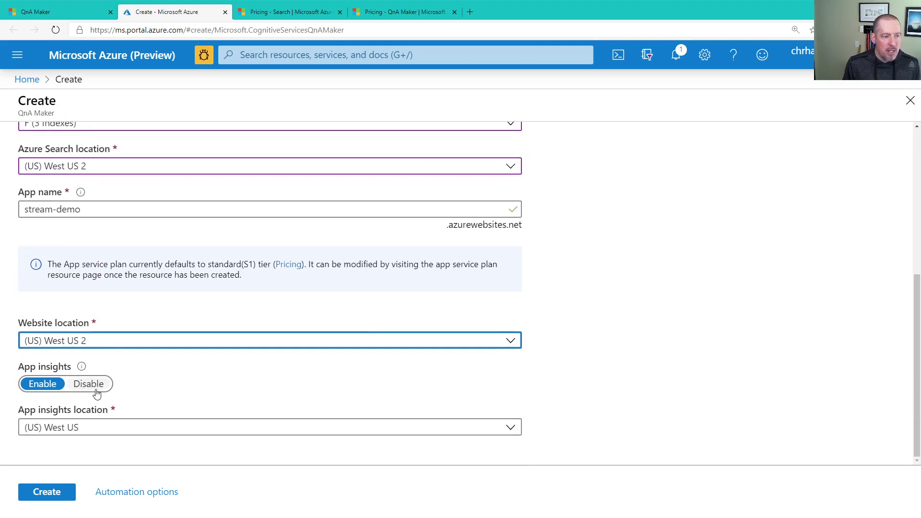
{"action": "left_click", "coordinate": [96, 390]}
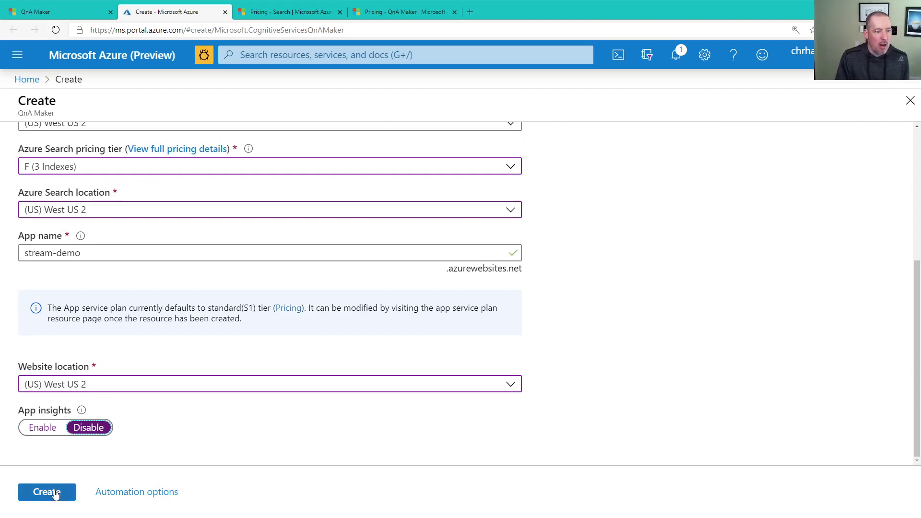
{"action": "left_click", "coordinate": [46, 492]}
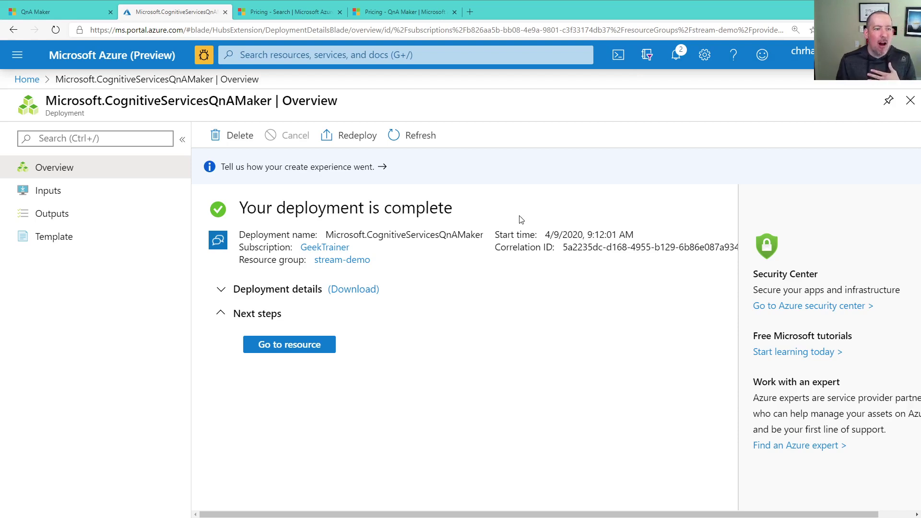
- Open the deployed stream-demo resource and review its quick start page, including the key and endpoint section
{"action": "left_click", "coordinate": [324, 349]}
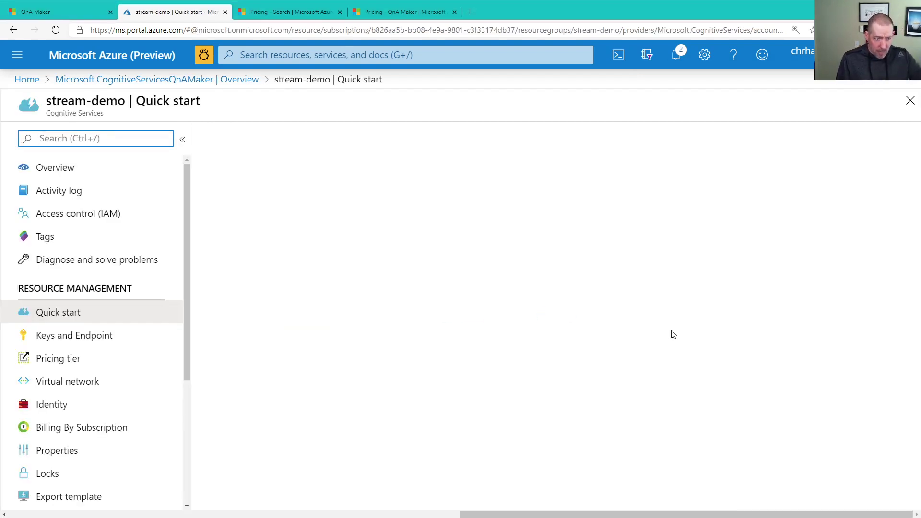
{"action": "scroll", "coordinate": [662, 324], "scroll_direction": "down", "scroll_amount": 3}
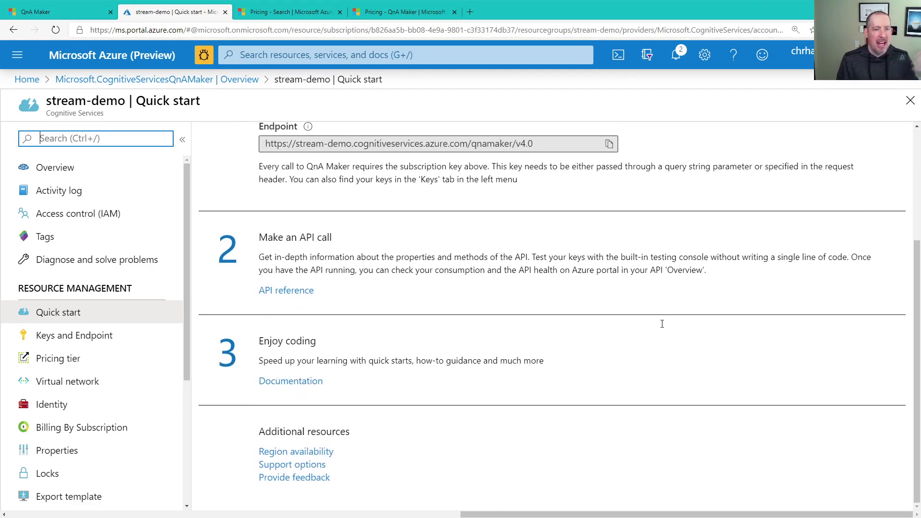
{"action": "scroll", "coordinate": [662, 323], "scroll_direction": "up", "scroll_amount": 1}
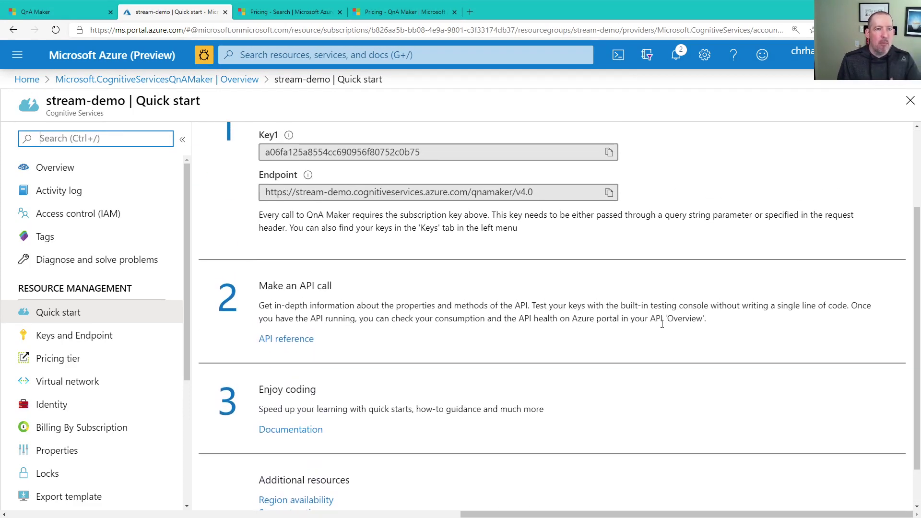
{"action": "scroll", "coordinate": [662, 324], "scroll_direction": "up", "scroll_amount": 3}
{"action": "scroll", "coordinate": [662, 323], "scroll_direction": "down", "scroll_amount": 3}
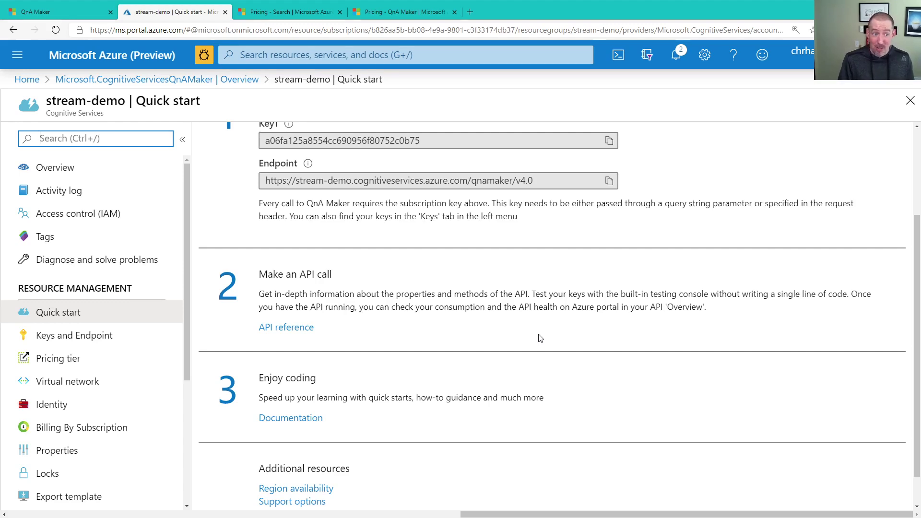
- Return to the QnA Maker knowledge base creation page and refresh the list of available Azure services
{"action": "left_click", "coordinate": [52, 15]}
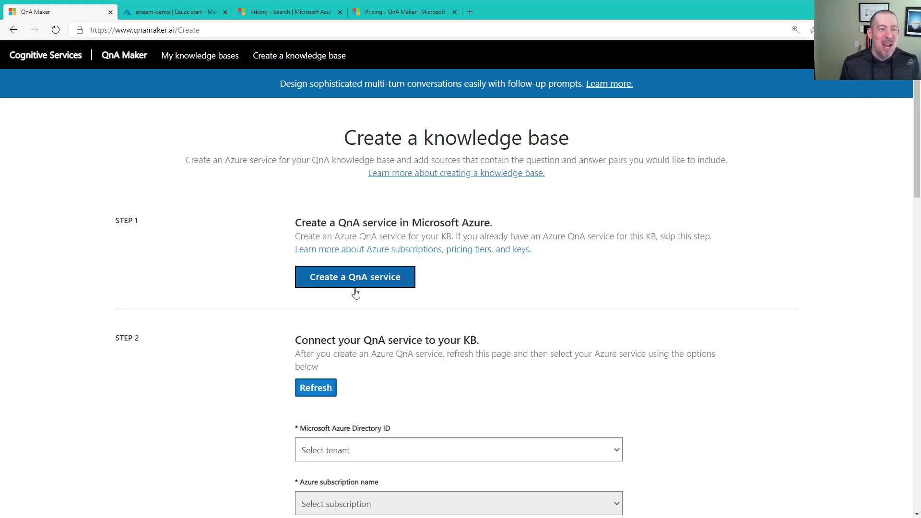
{"action": "scroll", "coordinate": [290, 292], "scroll_direction": "down", "scroll_amount": 3}
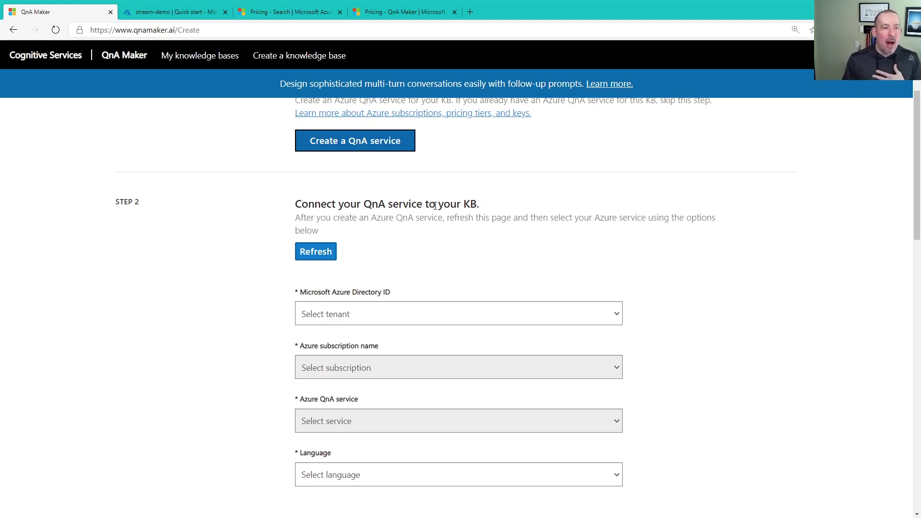
{"action": "left_click", "coordinate": [324, 260]}
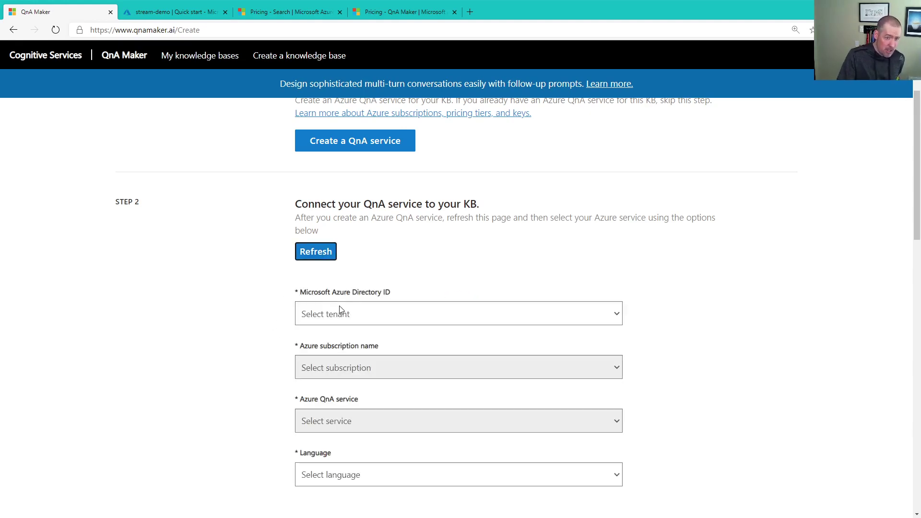
- Set the Azure directory to Microsoft and the Azure subscription to GeekTrainer for the knowledge base connection
{"action": "left_click", "coordinate": [361, 314]}
{"action": "left_click", "coordinate": [348, 353]}
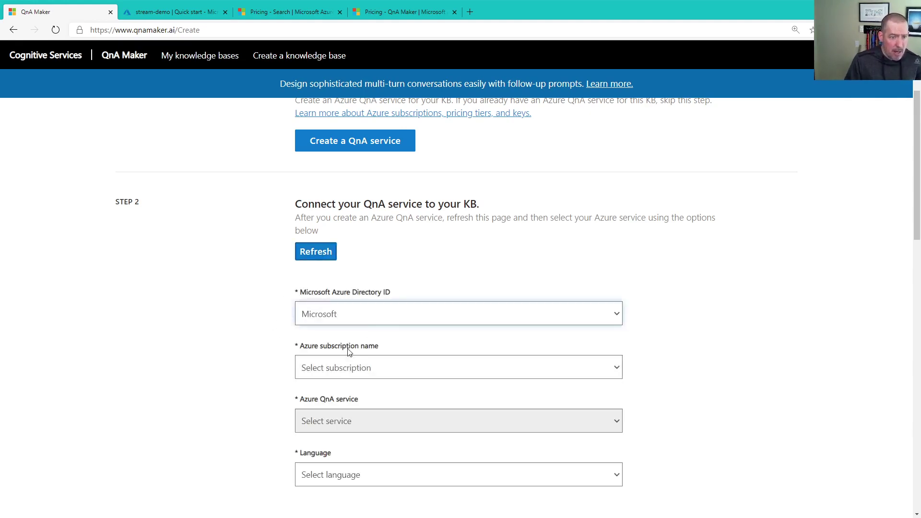
{"action": "left_click", "coordinate": [344, 370]}
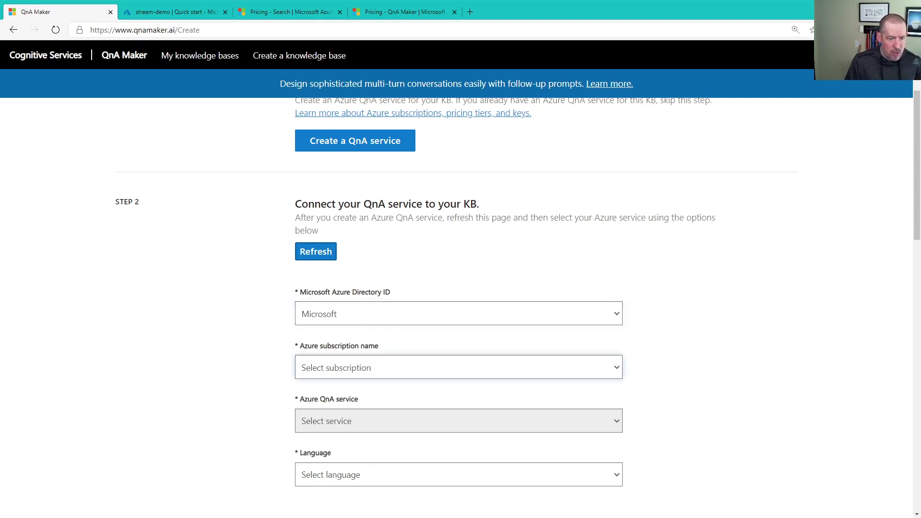
{"action": "left_click", "coordinate": [358, 452]}
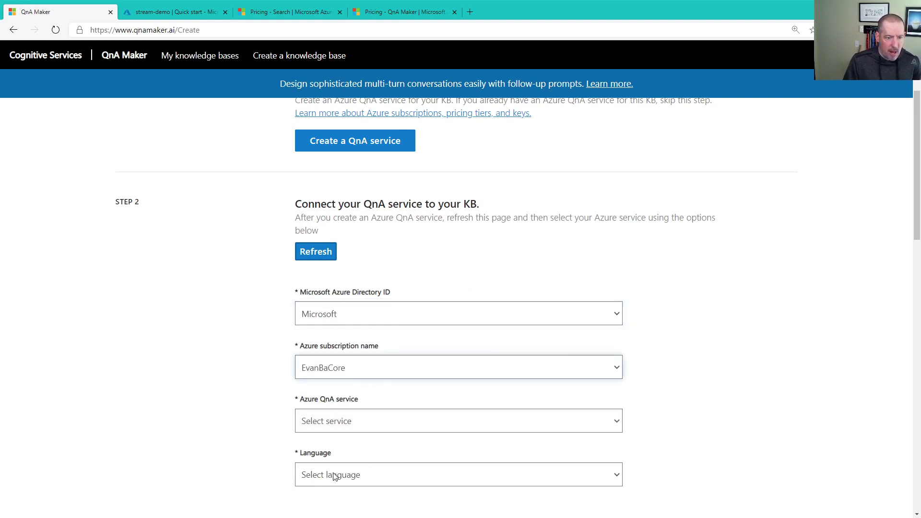
{"action": "key", "text": "Down"}
{"action": "scroll", "coordinate": [247, 366], "scroll_direction": "down", "scroll_amount": 3}
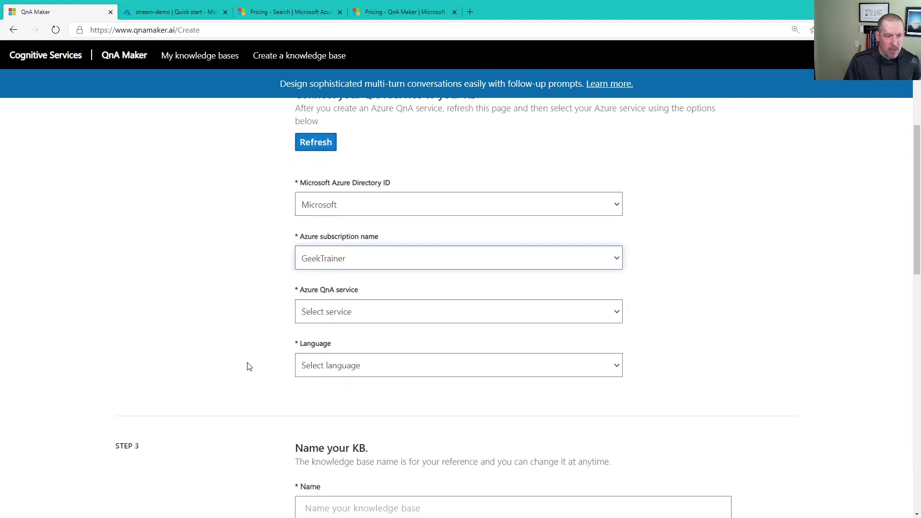
- Choose stream-demo as the Azure QnA service and English as the language
{"action": "left_click", "coordinate": [364, 294]}
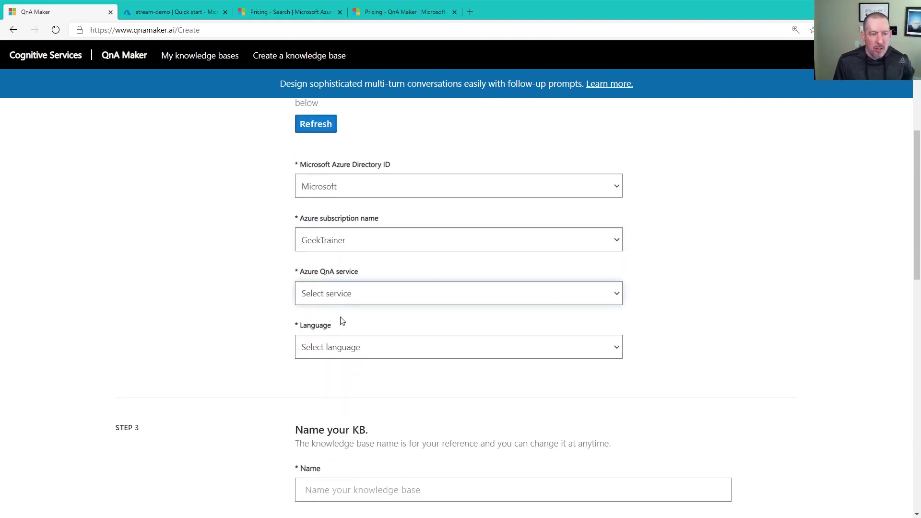
{"action": "key", "text": "Down"}
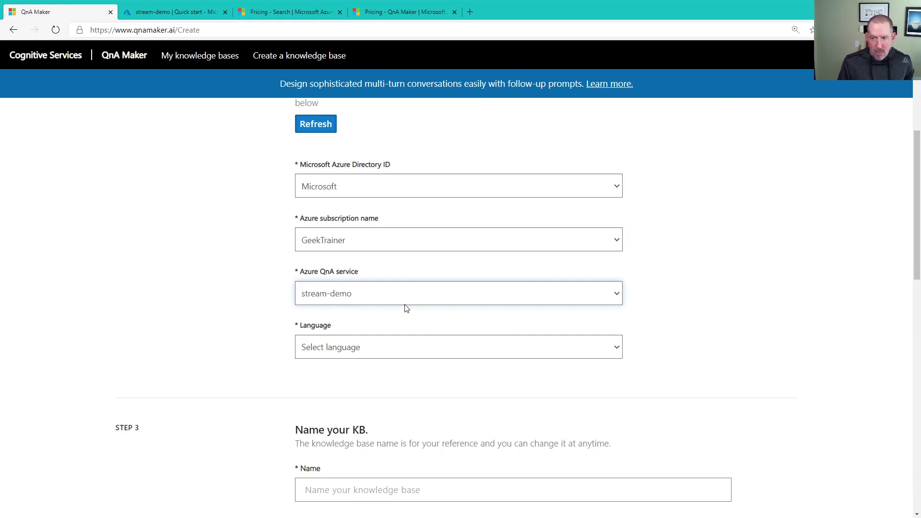
{"action": "key", "text": "Tab"}
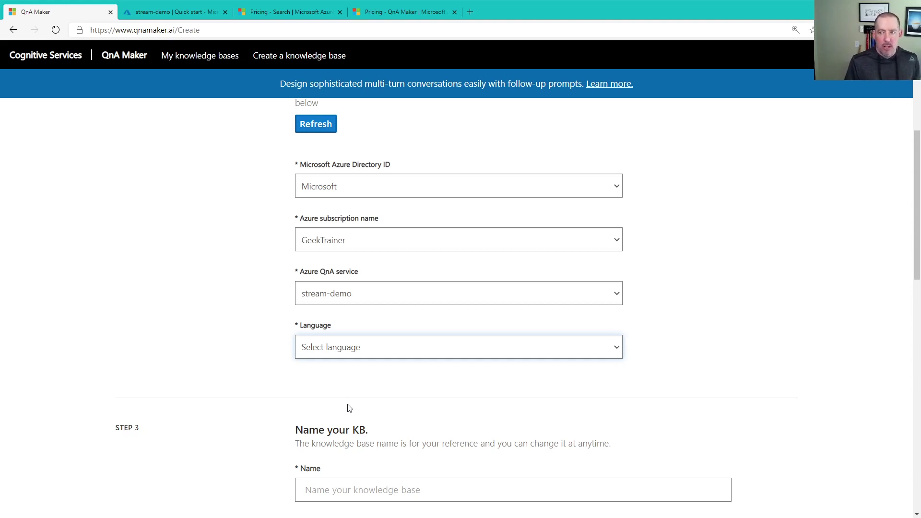
{"action": "key", "text": "e"}
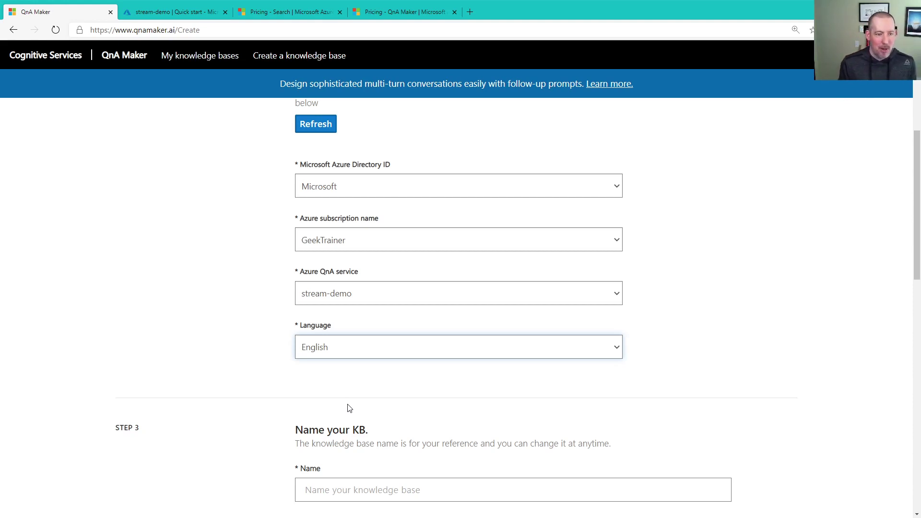
{"action": "scroll", "coordinate": [349, 408], "scroll_direction": "down", "scroll_amount": 2}
{"action": "left_click", "coordinate": [348, 398]}
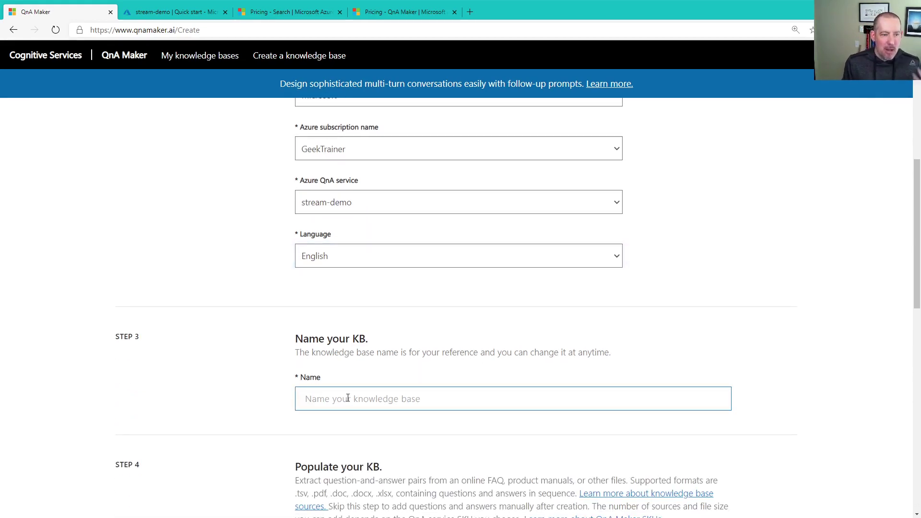
{"action": "key", "text": "ctrl+t"}
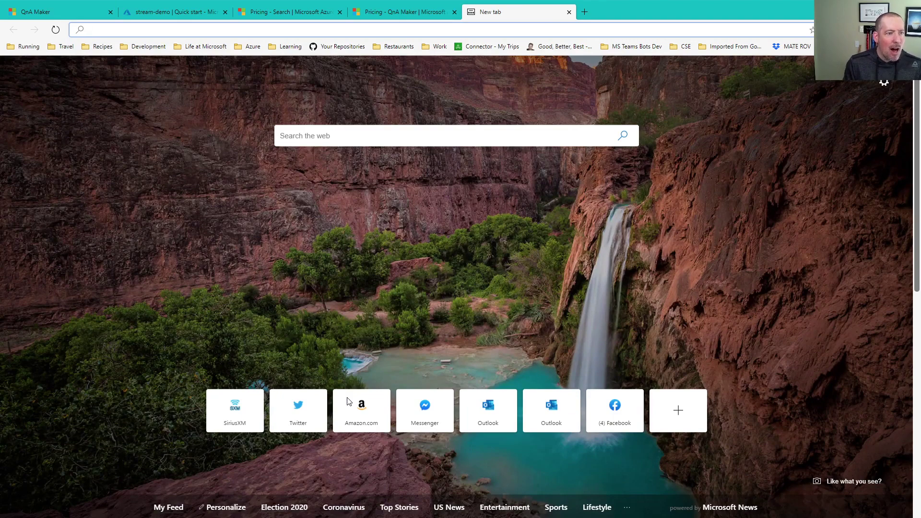
{"action": "type", "text": "https://docs.microsoft.com/en-us/azure/cognitive-services/qnamaker/troubleshooting"}
{"action": "key", "text": "Return"}
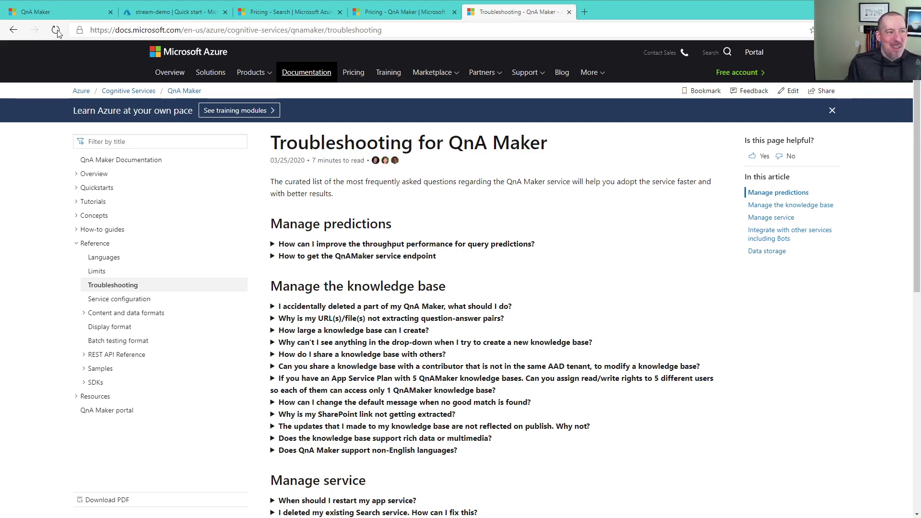
{"action": "left_click", "coordinate": [77, 11]}
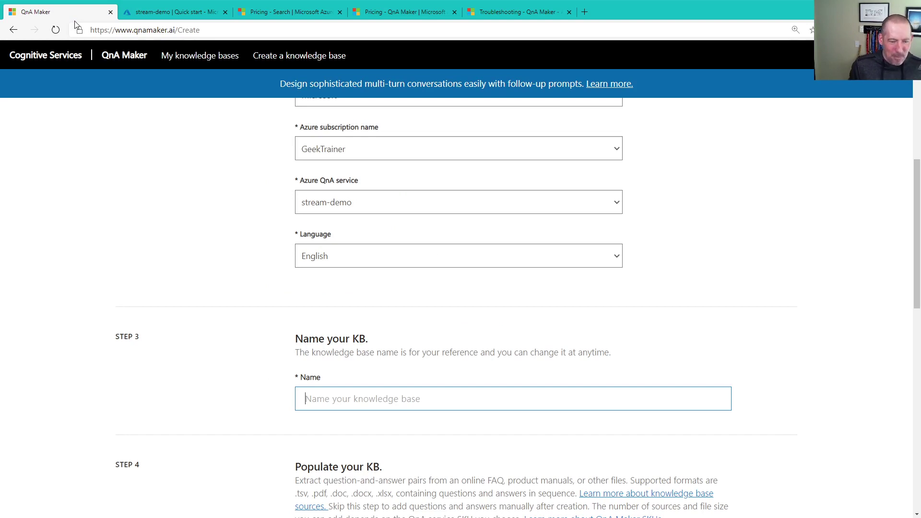
{"action": "type", "text": "https://docs.microsoft.com/en-us/azure/cognitive-services/qnamaker/troubleshooting"}
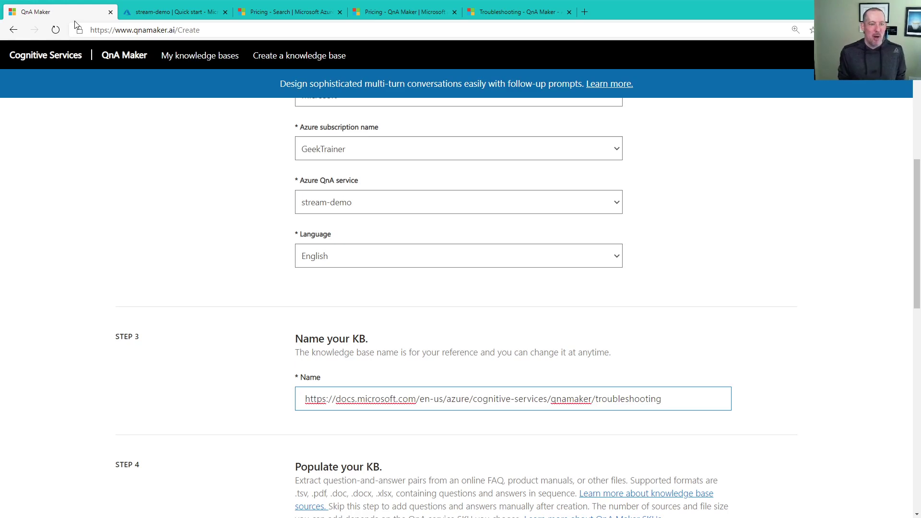
{"action": "scroll", "coordinate": [268, 89], "scroll_direction": "down", "scroll_amount": 4}
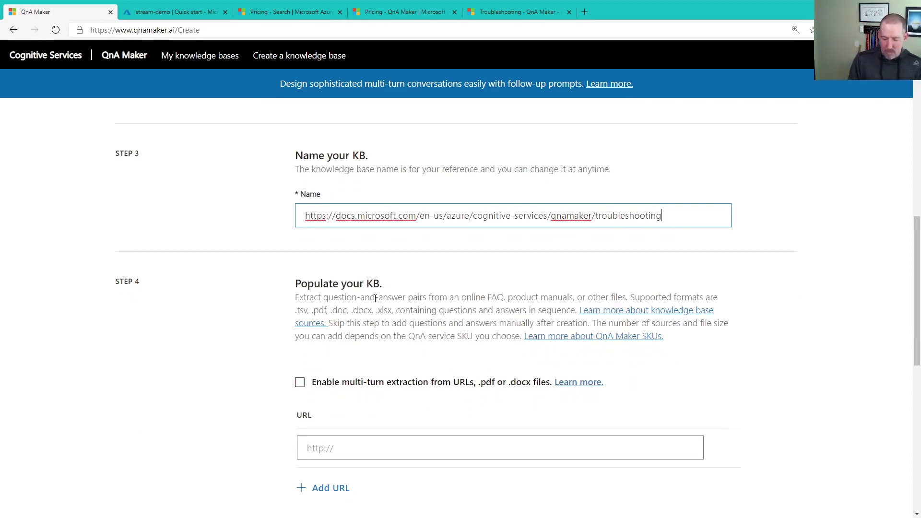
{"action": "key", "text": "ctrl+a"}
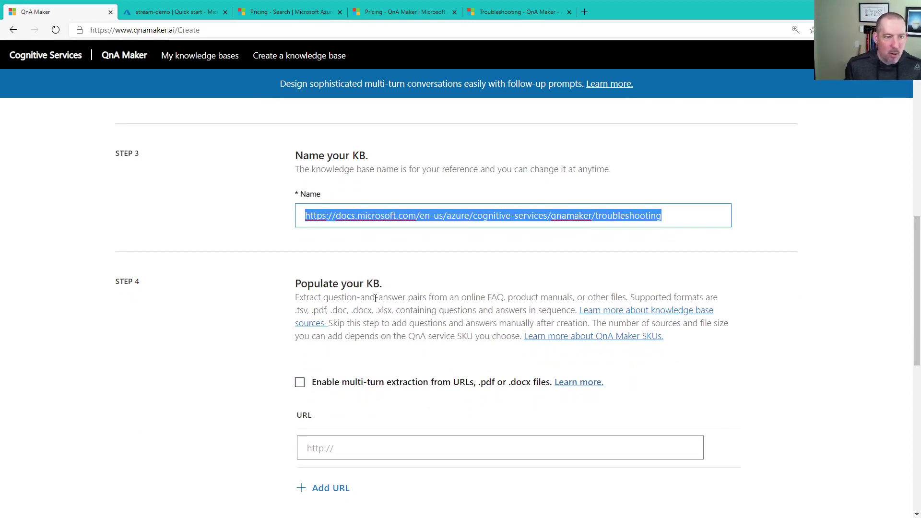
{"action": "key", "text": "ctrl+x"}
{"action": "left_click", "coordinate": [384, 446]}
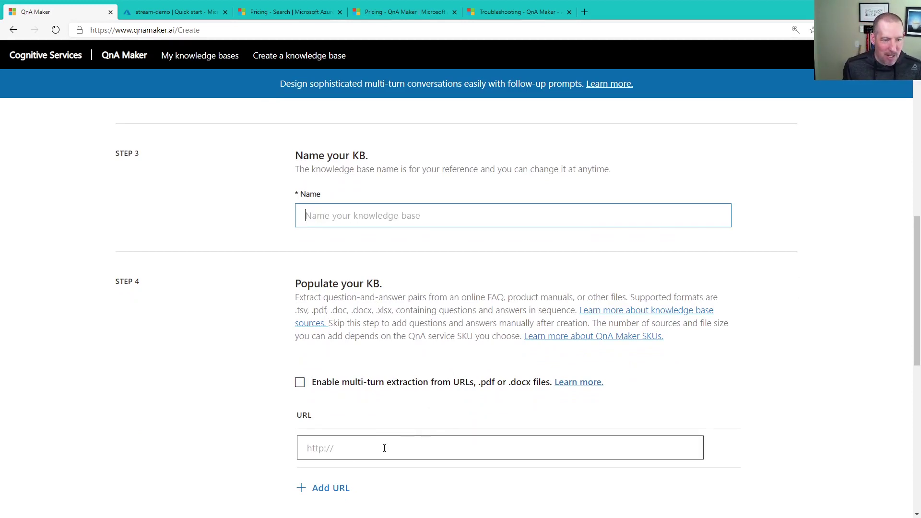
{"action": "key", "text": "ctrl+v"}
{"action": "left_click", "coordinate": [362, 220]}
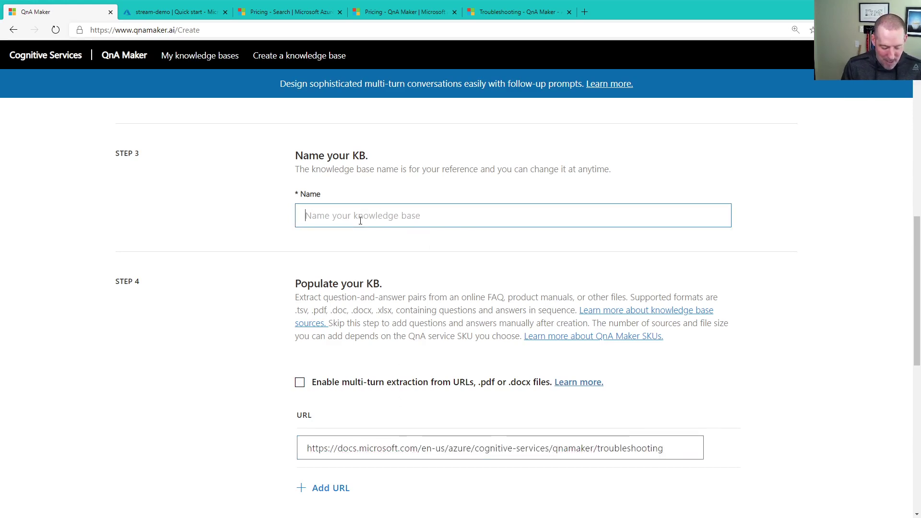
{"action": "type", "text": "qna-maker-"}
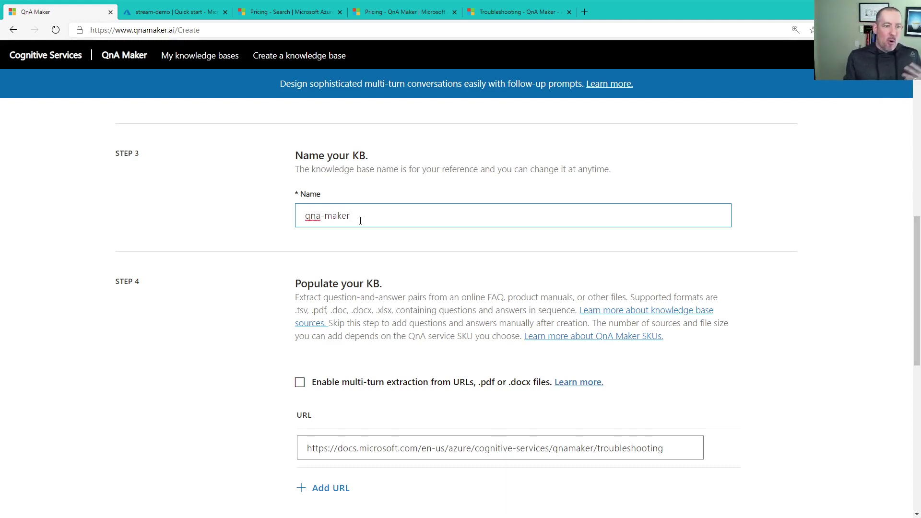
- Open the documentation explaining multi-turn extraction from URLs, .pdf or .docx files
{"action": "scroll", "coordinate": [360, 221], "scroll_direction": "down", "scroll_amount": 2}
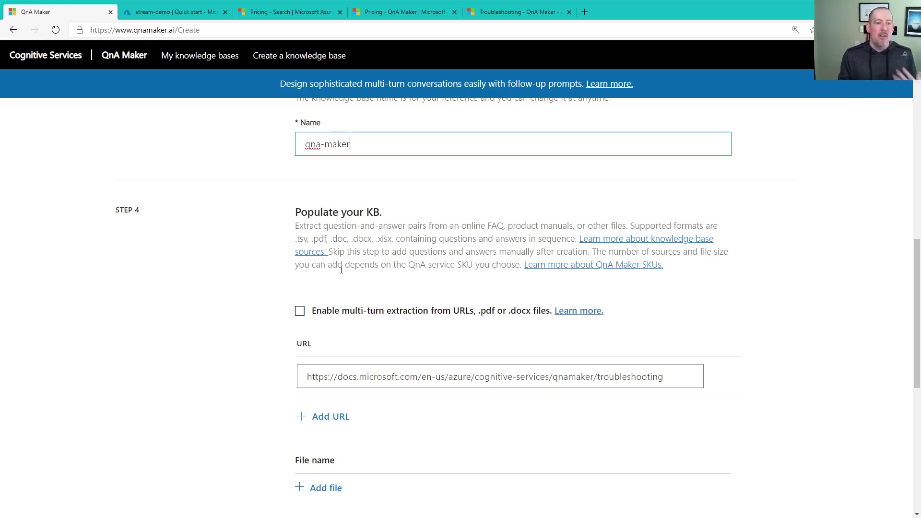
{"action": "scroll", "coordinate": [341, 270], "scroll_direction": "down", "scroll_amount": 3}
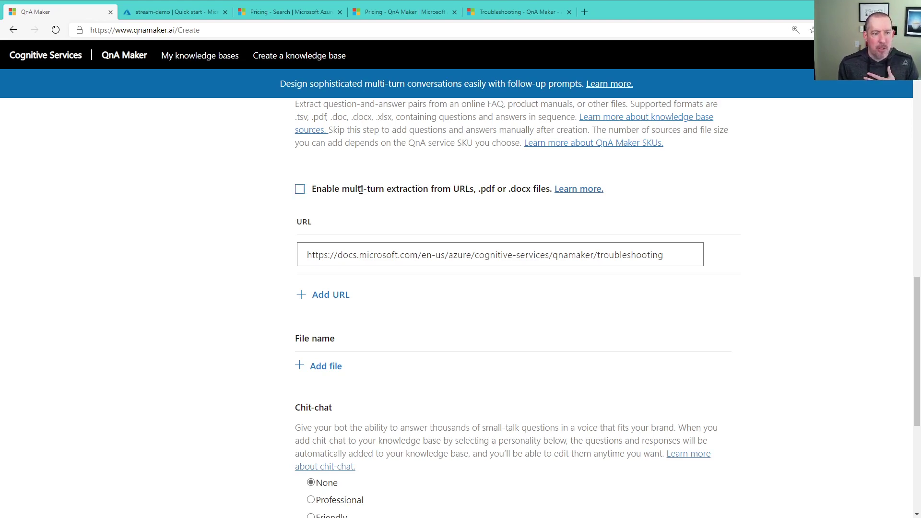
{"action": "left_click", "coordinate": [589, 190]}
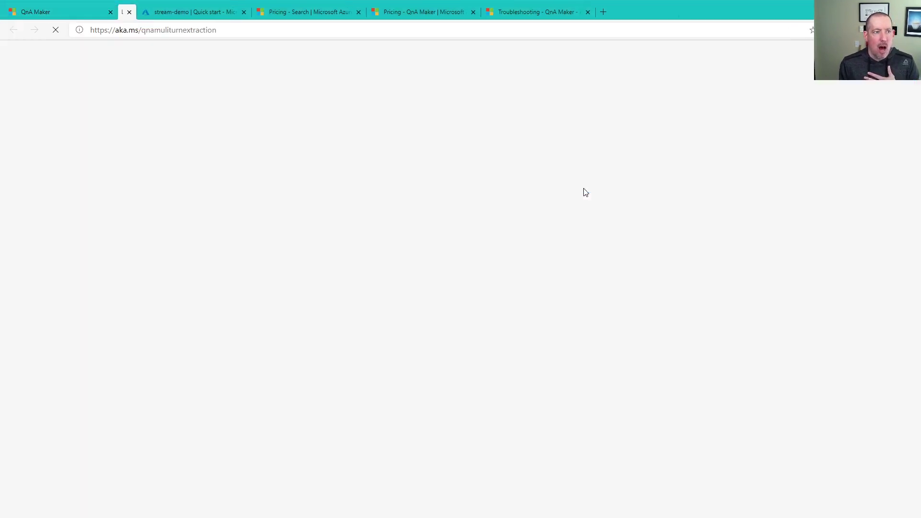
- Read the multi-turn conversation documentation, examining the example chat bot conversation and the section on creating one from a document's structure
{"action": "scroll", "coordinate": [225, 183], "scroll_direction": "down", "scroll_amount": 6}
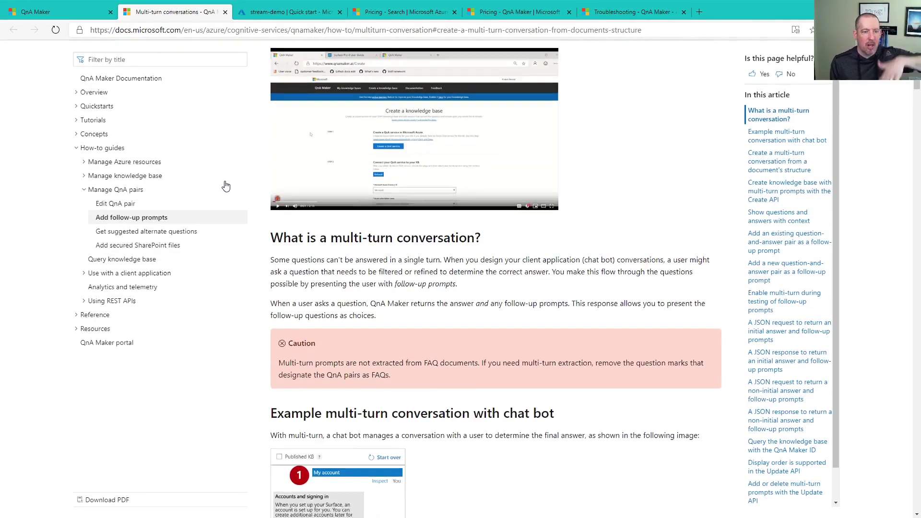
{"action": "scroll", "coordinate": [226, 185], "scroll_direction": "down", "scroll_amount": 7}
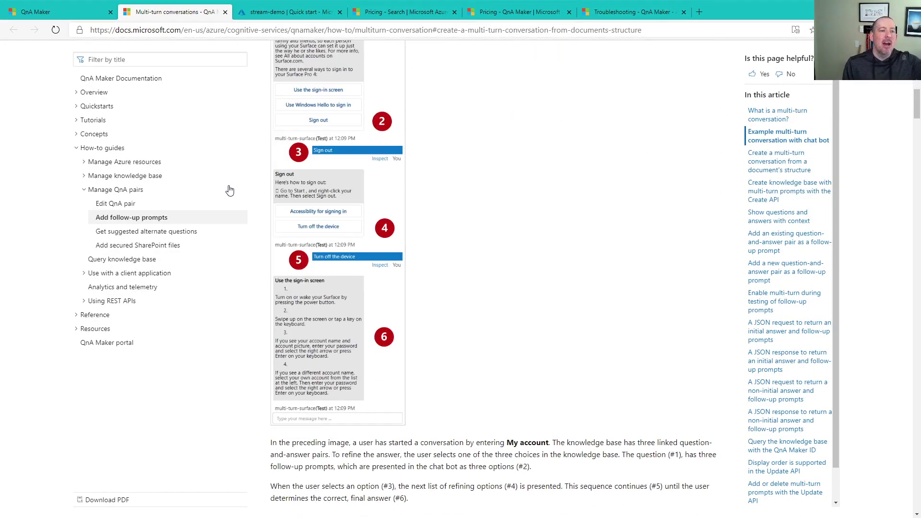
{"action": "scroll", "coordinate": [242, 198], "scroll_direction": "down", "scroll_amount": 5}
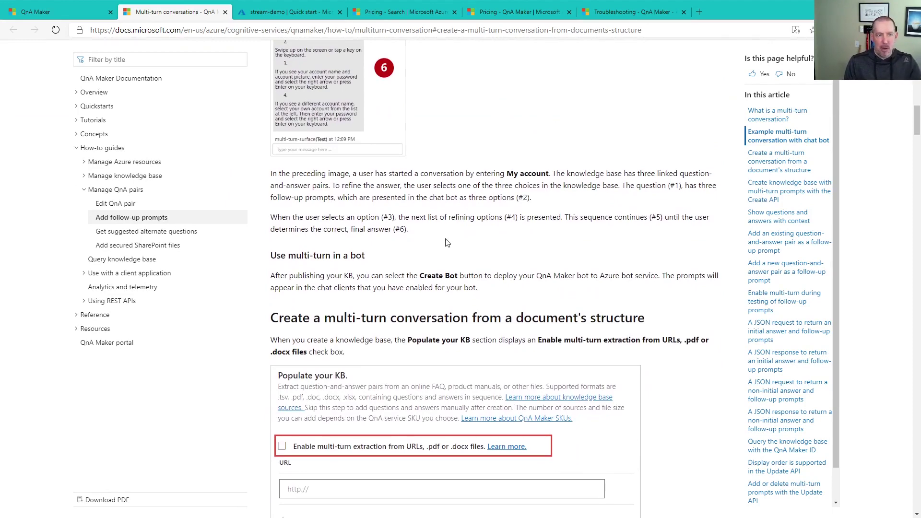
{"action": "scroll", "coordinate": [443, 245], "scroll_direction": "up", "scroll_amount": 5}
{"action": "scroll", "coordinate": [444, 245], "scroll_direction": "up", "scroll_amount": 3}
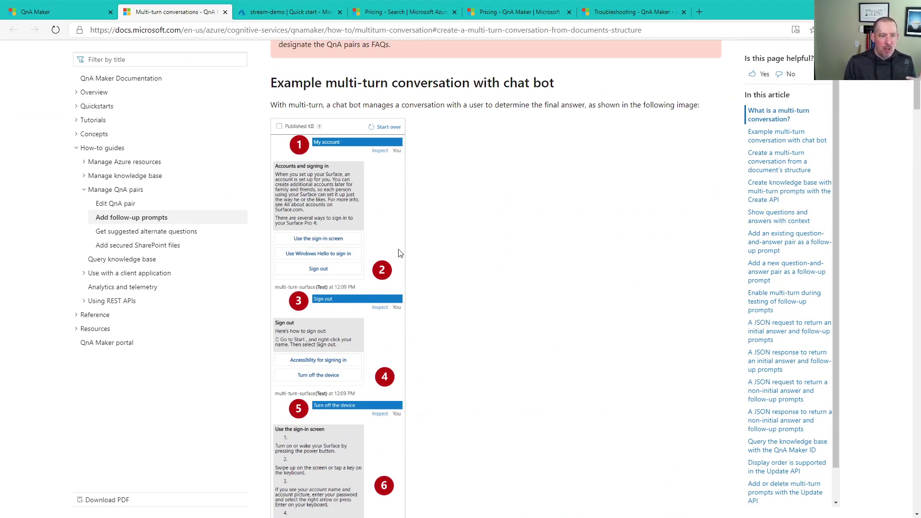
{"action": "scroll", "coordinate": [401, 253], "scroll_direction": "down", "scroll_amount": 3}
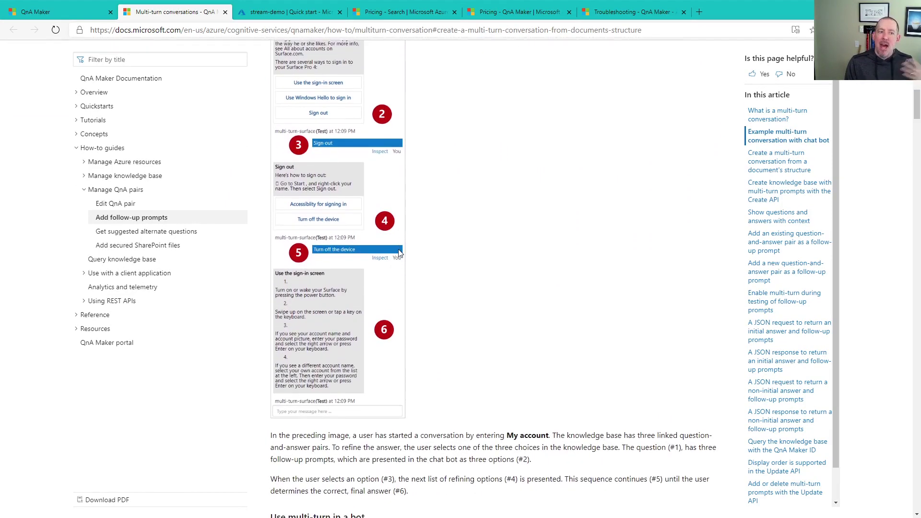
{"action": "scroll", "coordinate": [401, 253], "scroll_direction": "down", "scroll_amount": 1}
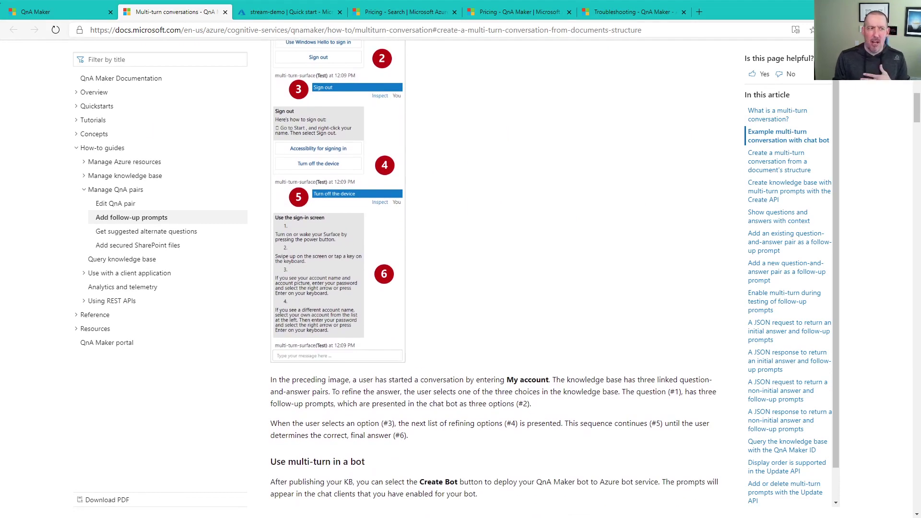
- Return to the knowledge base form, set the chit-chat personality to Enthusiastic, and create the knowledge base
{"action": "left_click", "coordinate": [79, 18]}
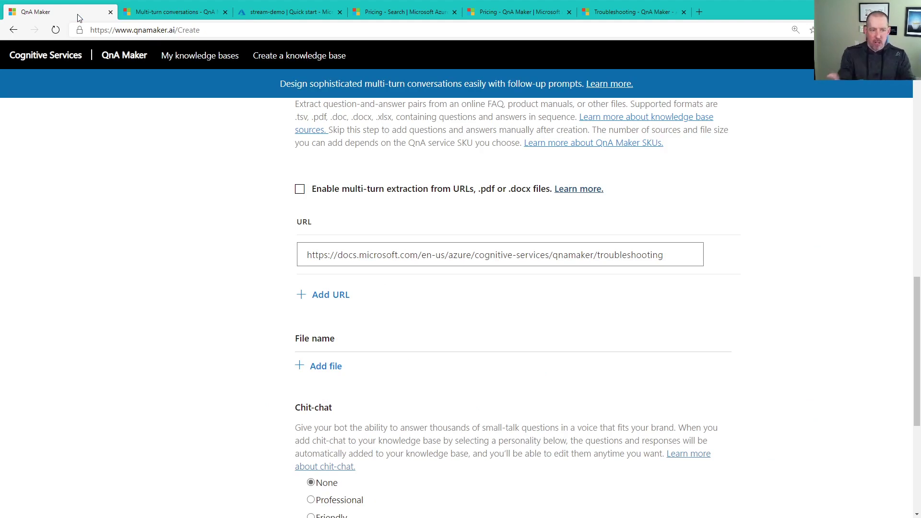
{"action": "scroll", "coordinate": [116, 84], "scroll_direction": "down", "scroll_amount": 5}
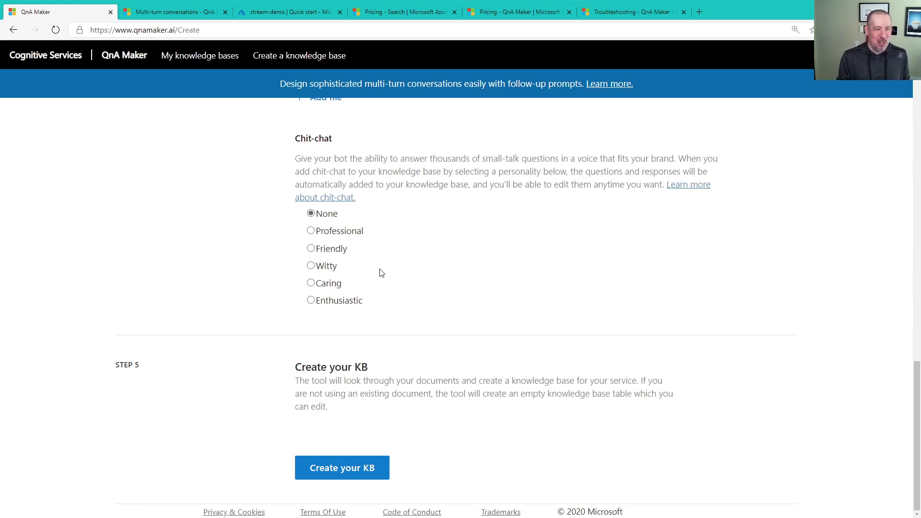
{"action": "left_click", "coordinate": [338, 302]}
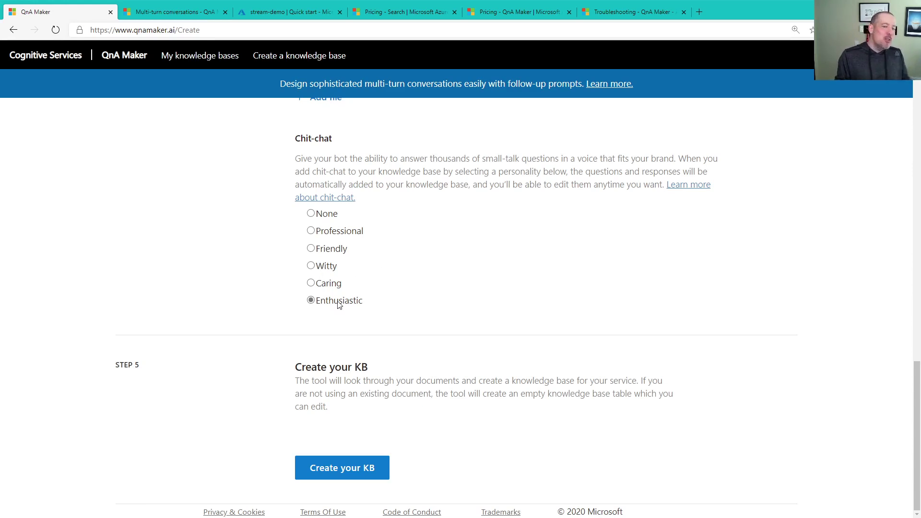
{"action": "left_click", "coordinate": [361, 467]}
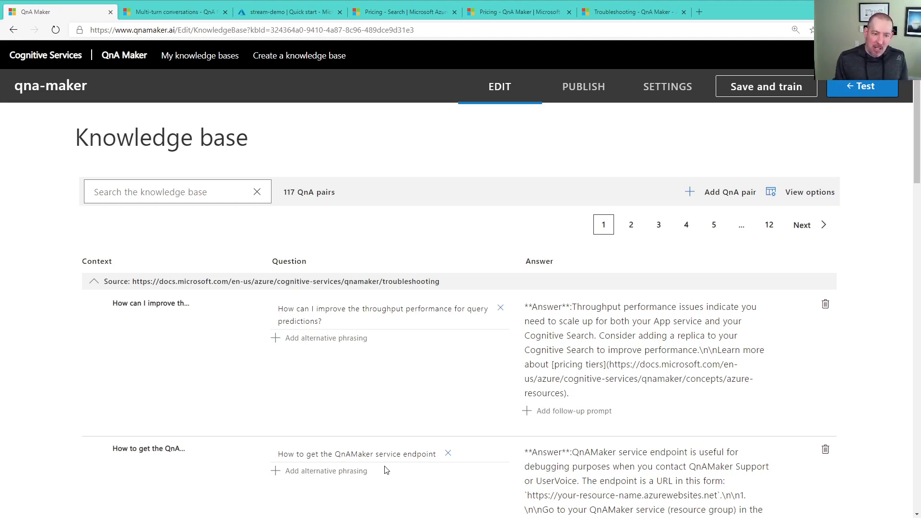
- Add the alternative phrasing "How can I see the endpoint?" to the question about getting the QnAMaker service endpoint
{"action": "left_click", "coordinate": [354, 473]}
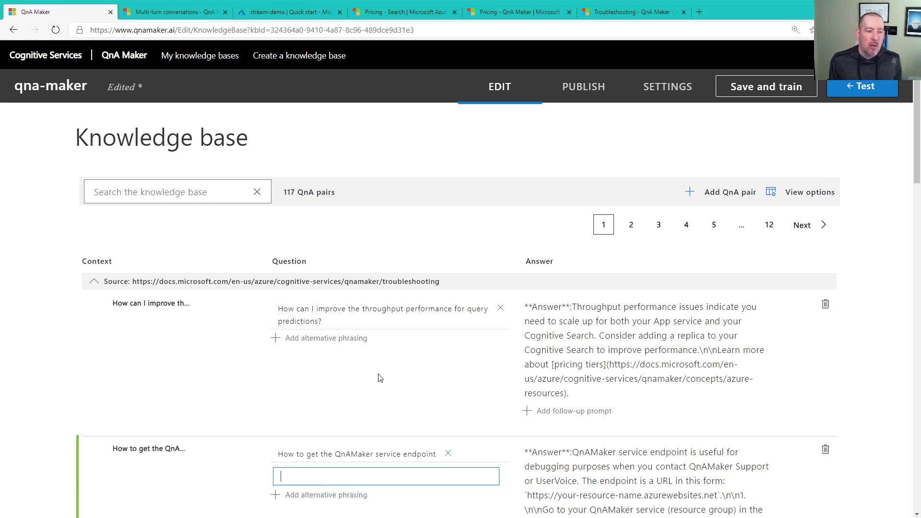
{"action": "scroll", "coordinate": [378, 376], "scroll_direction": "down", "scroll_amount": 5}
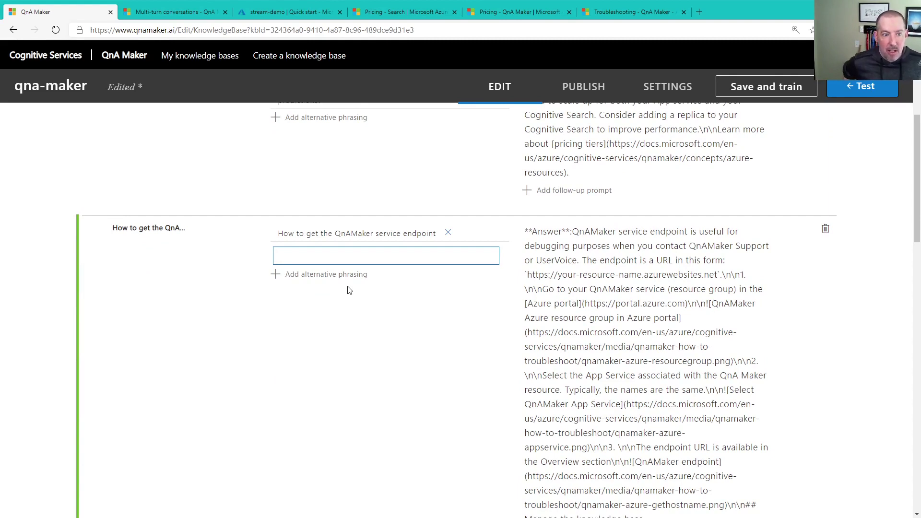
{"action": "type", "text": "How can I see "}
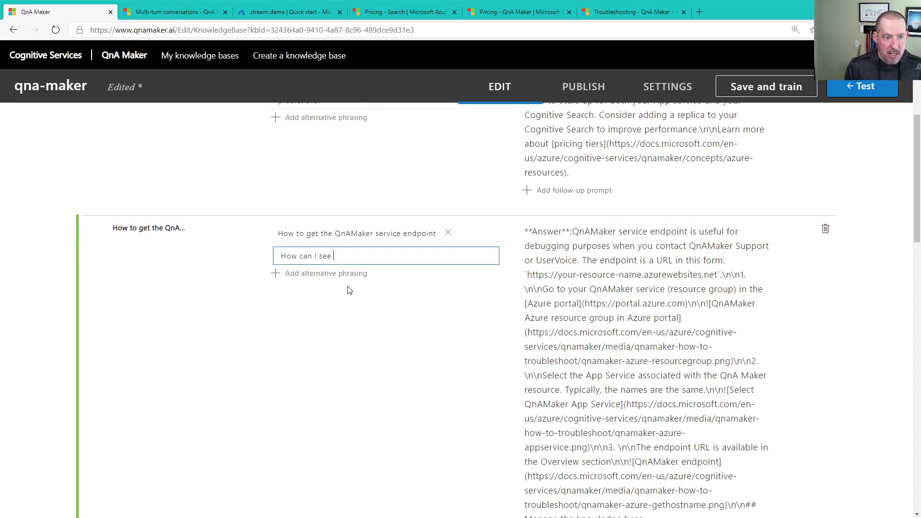
{"action": "type", "text": "the endpoint?"}
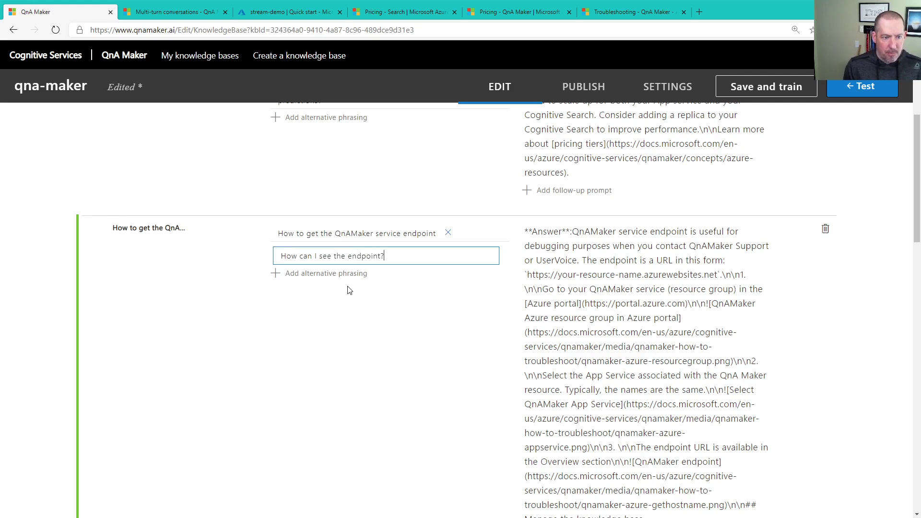
{"action": "key", "text": "Return"}
{"action": "key", "text": "BackSpace"}
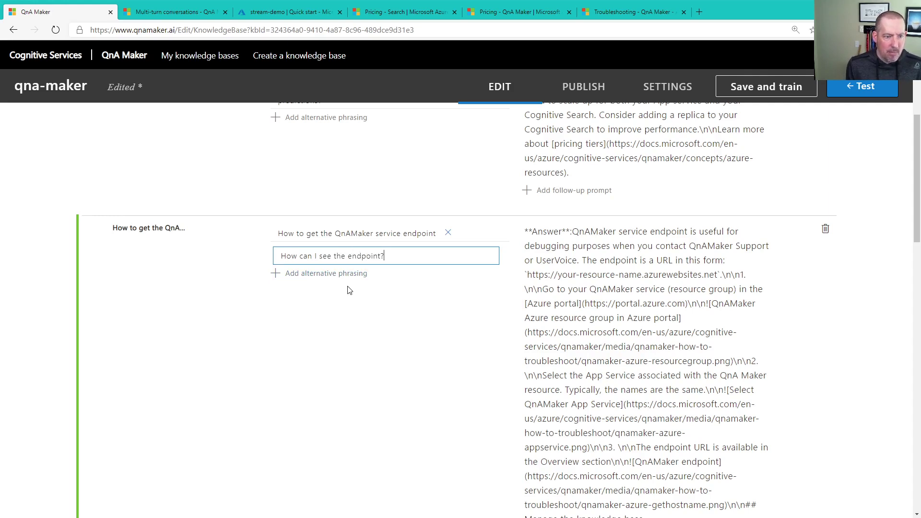
- Add another alternative phrasing, "How can I get the URL to call?", to the QnAMaker service endpoint question
{"action": "left_click", "coordinate": [364, 270]}
{"action": "type", "text": "How can I "}
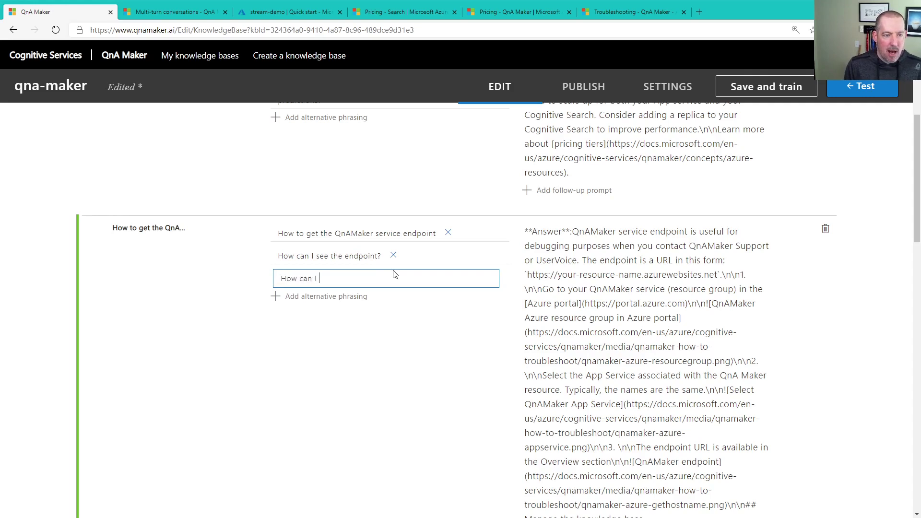
{"action": "type", "text": "get the URL "}
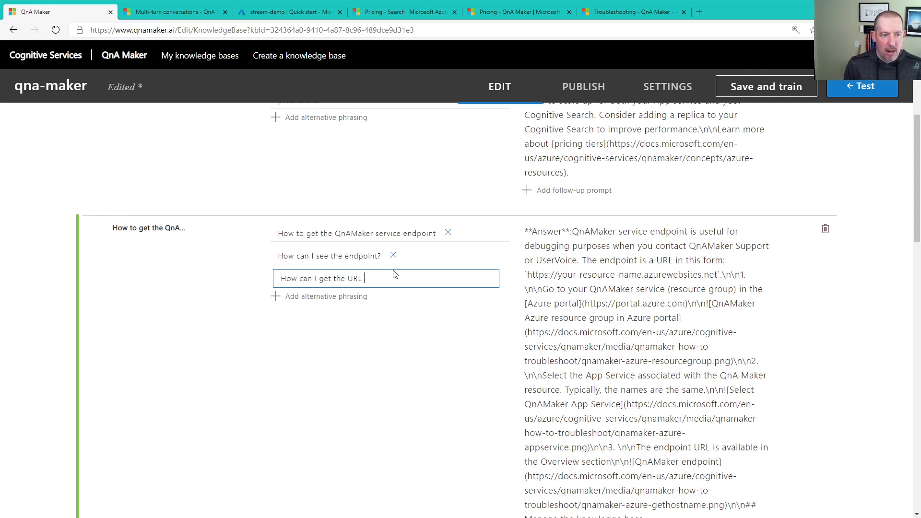
{"action": "type", "text": "to call?"}
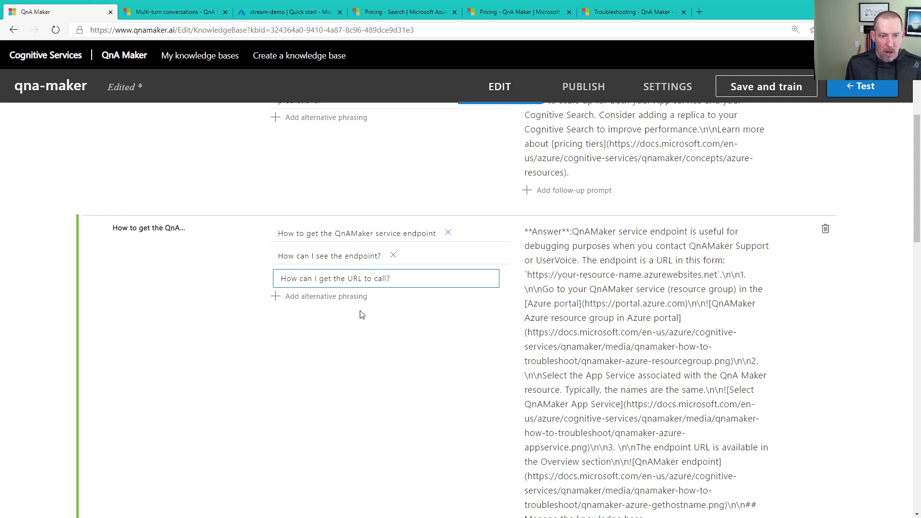
{"action": "left_click", "coordinate": [348, 301]}
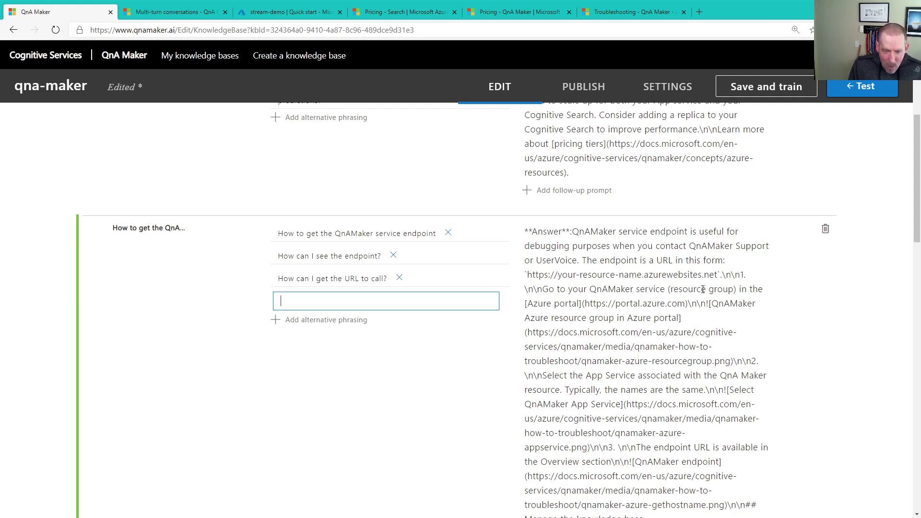
- Examine the line breaks and the Azure portal link markup in the service endpoint question's answer
{"action": "left_click_drag", "start_coordinate": [722, 275], "coordinate": [741, 275]}
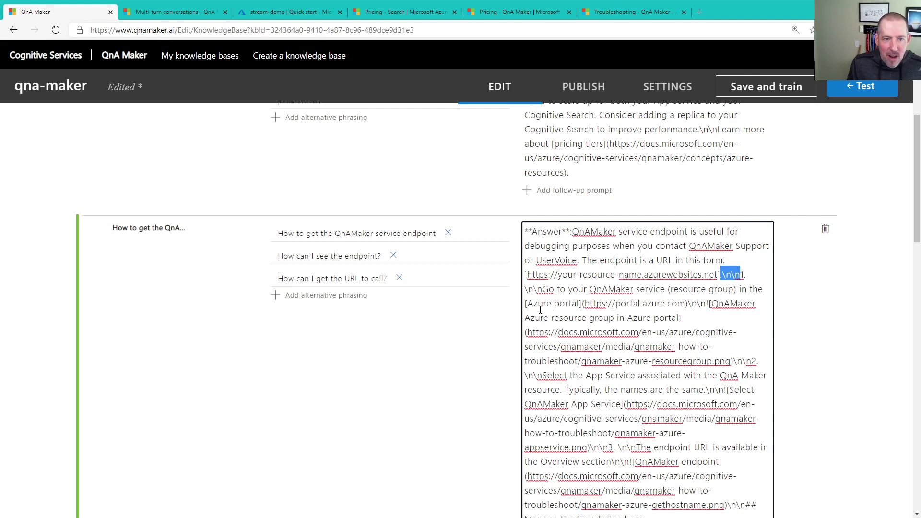
{"action": "left_click_drag", "start_coordinate": [526, 303], "coordinate": [688, 303]}
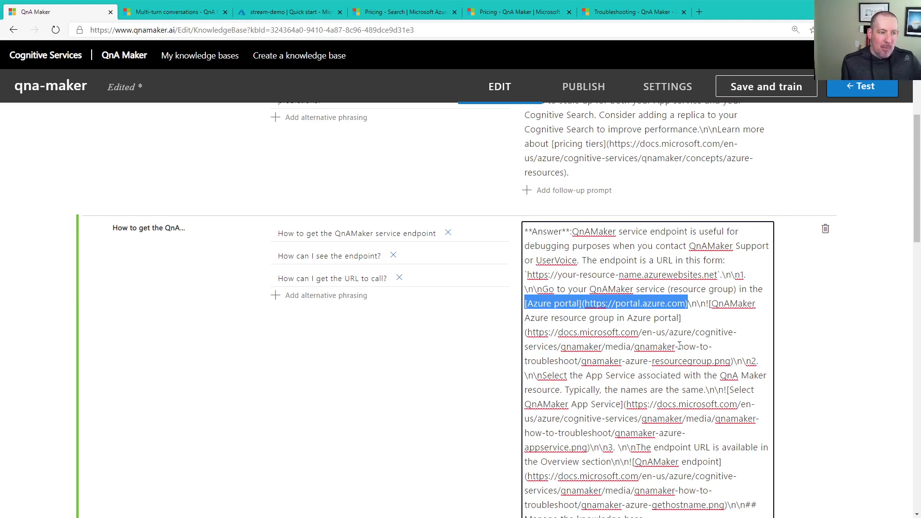
{"action": "scroll", "coordinate": [630, 398], "scroll_direction": "down", "scroll_amount": 1}
{"action": "scroll", "coordinate": [630, 398], "scroll_direction": "down", "scroll_amount": 5}
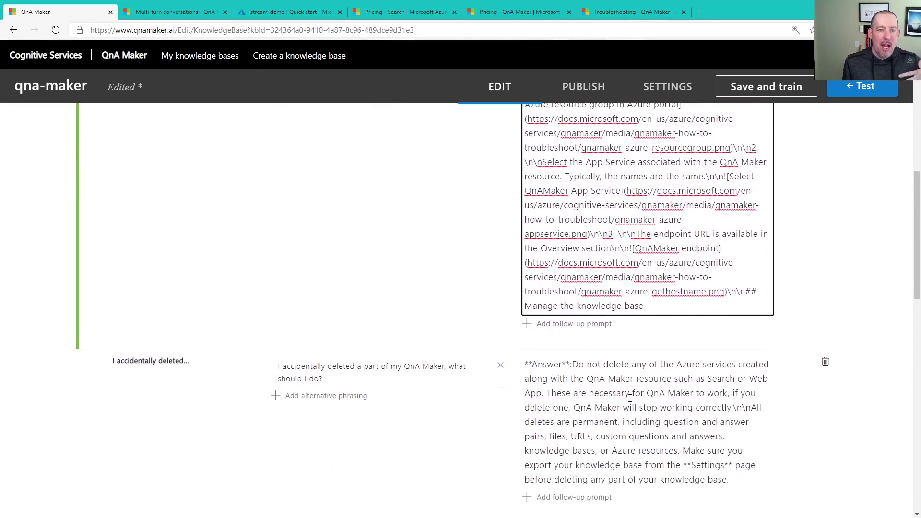
{"action": "scroll", "coordinate": [630, 398], "scroll_direction": "up", "scroll_amount": 6}
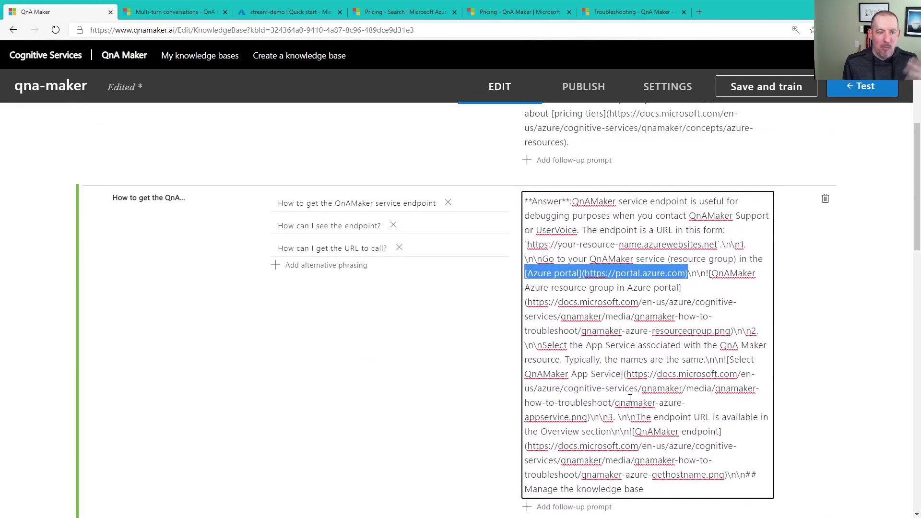
- Save and train the knowledge base with the new alternative phrasings
{"action": "left_click", "coordinate": [871, 89]}
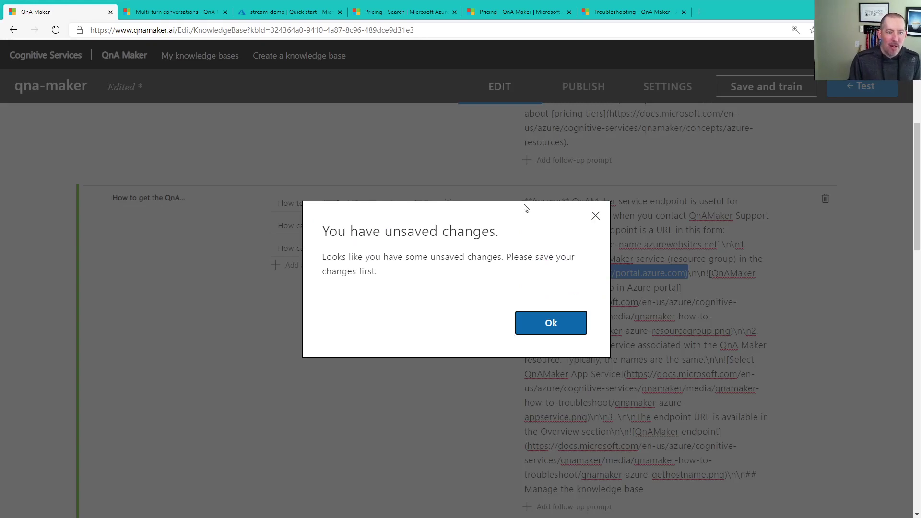
{"action": "left_click", "coordinate": [551, 323]}
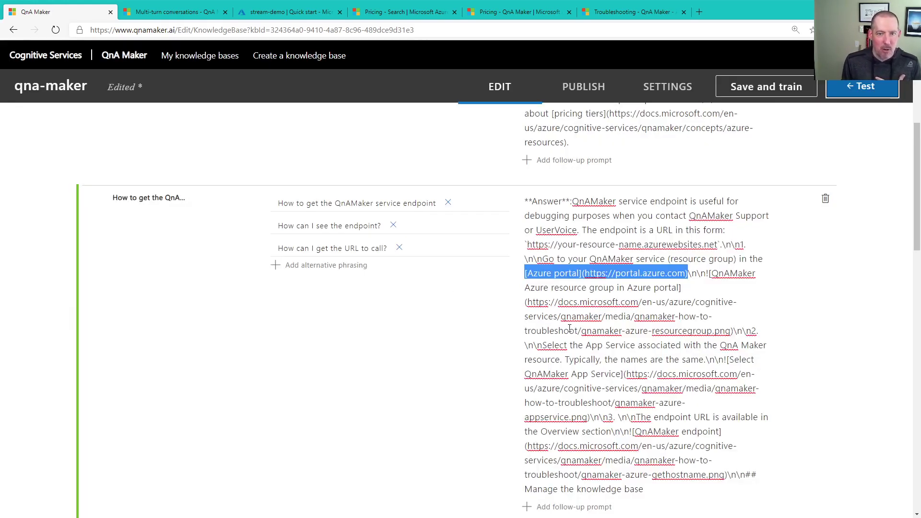
{"action": "left_click", "coordinate": [744, 91]}
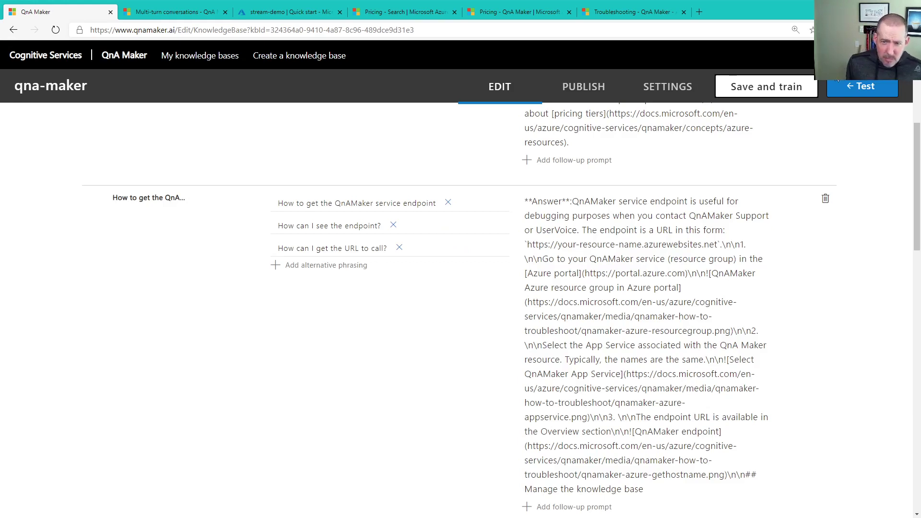
- Test the knowledge base by asking "how can i get the endpoint?" and review the full formatted answer
{"action": "left_click", "coordinate": [862, 86]}
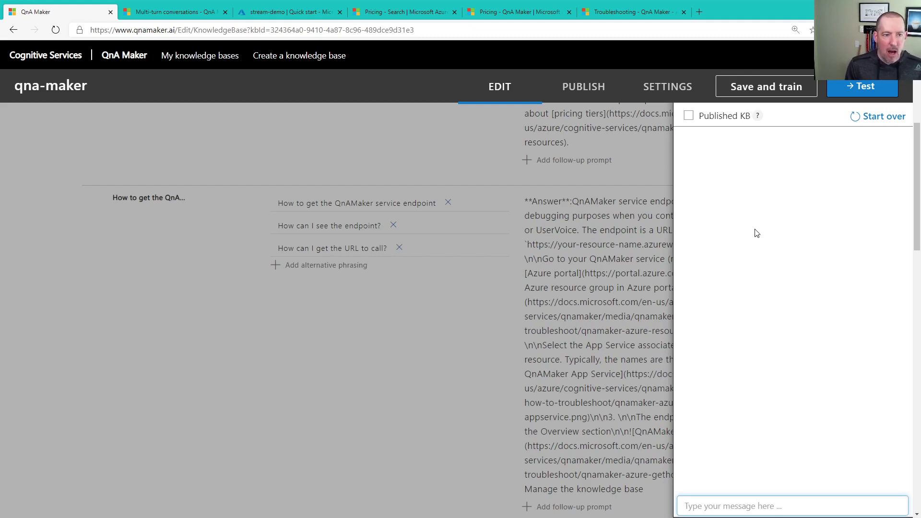
{"action": "type", "text": "how can "}
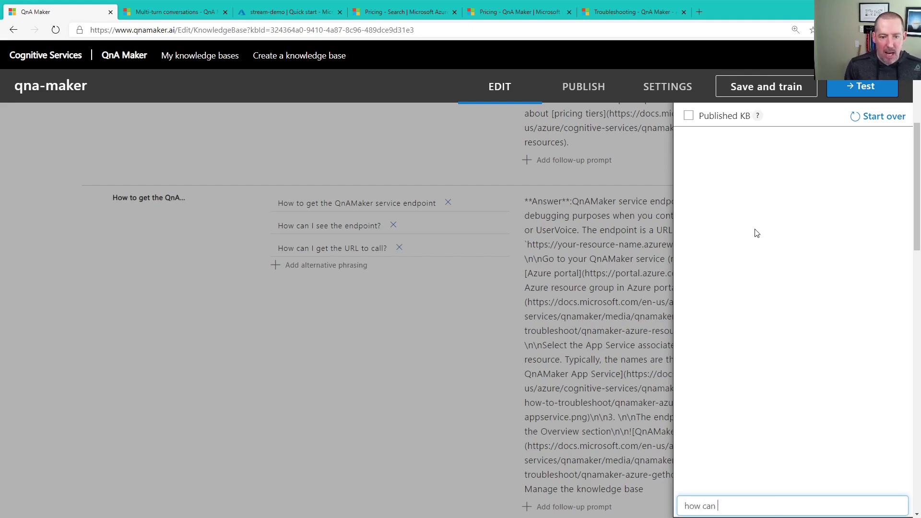
{"action": "type", "text": "i get the endpoint?"}
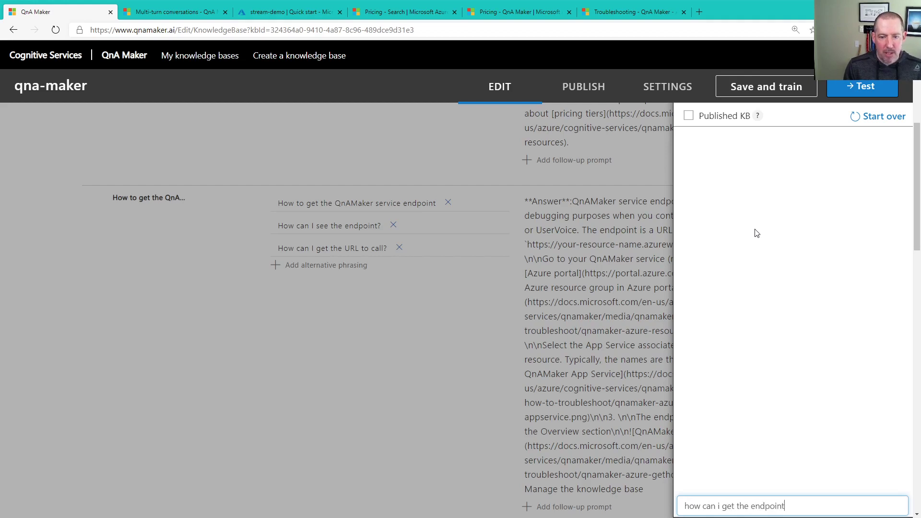
{"action": "key", "text": "Return"}
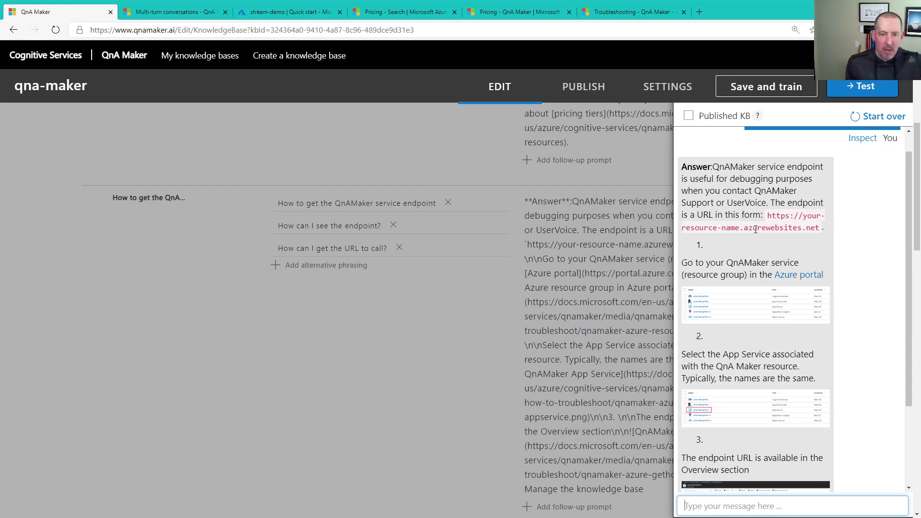
{"action": "scroll", "coordinate": [759, 277], "scroll_direction": "down", "scroll_amount": 3}
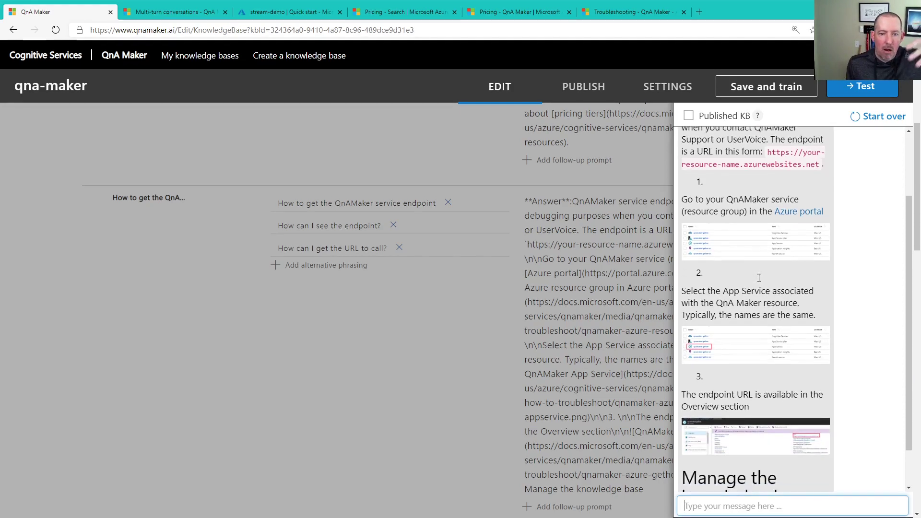
{"action": "scroll", "coordinate": [759, 278], "scroll_direction": "up", "scroll_amount": 1}
{"action": "scroll", "coordinate": [759, 278], "scroll_direction": "up", "scroll_amount": 2}
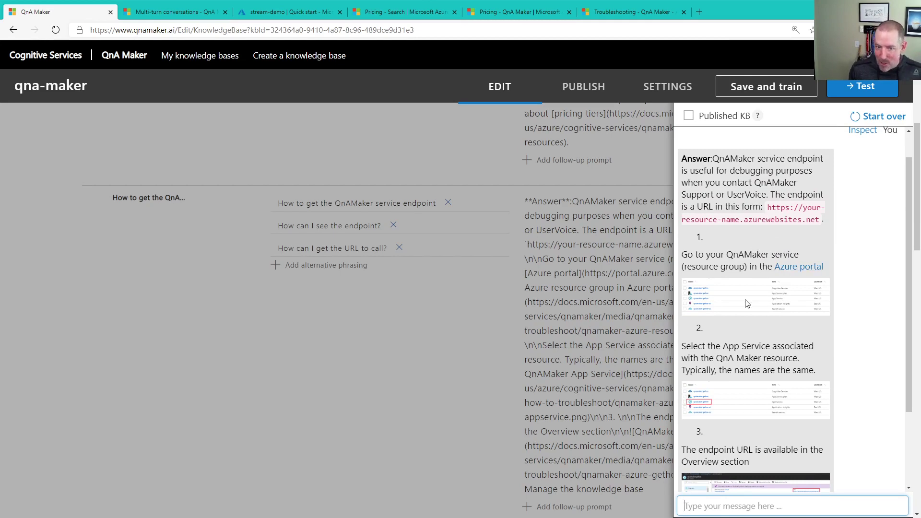
{"action": "scroll", "coordinate": [745, 300], "scroll_direction": "down", "scroll_amount": 3}
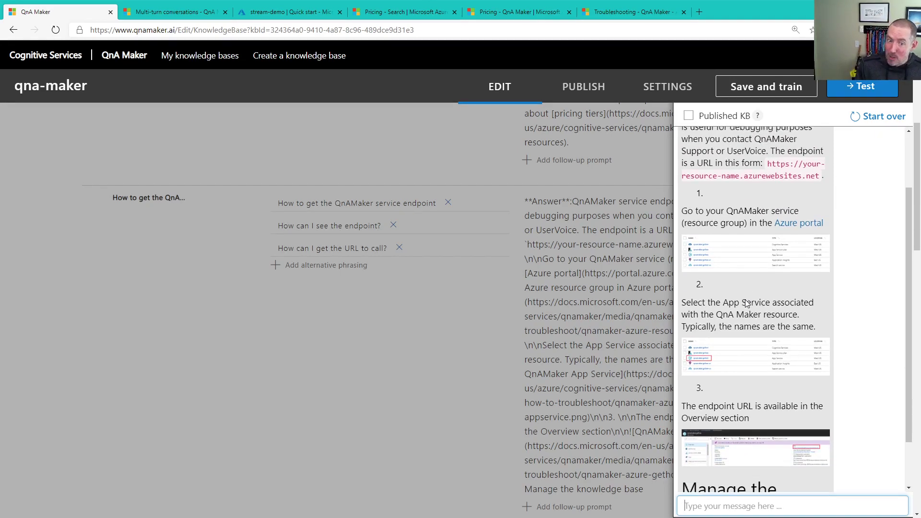
{"action": "scroll", "coordinate": [746, 301], "scroll_direction": "down", "scroll_amount": 1}
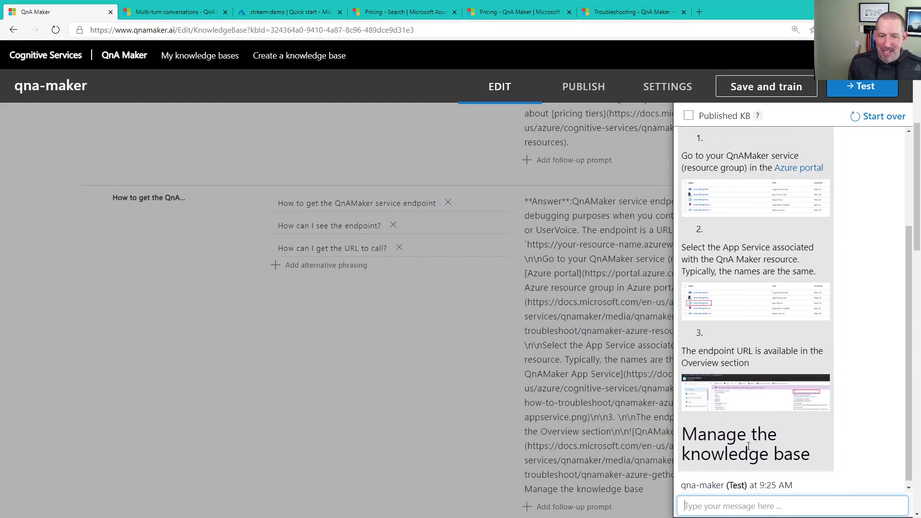
{"action": "scroll", "coordinate": [748, 446], "scroll_direction": "down", "scroll_amount": 1}
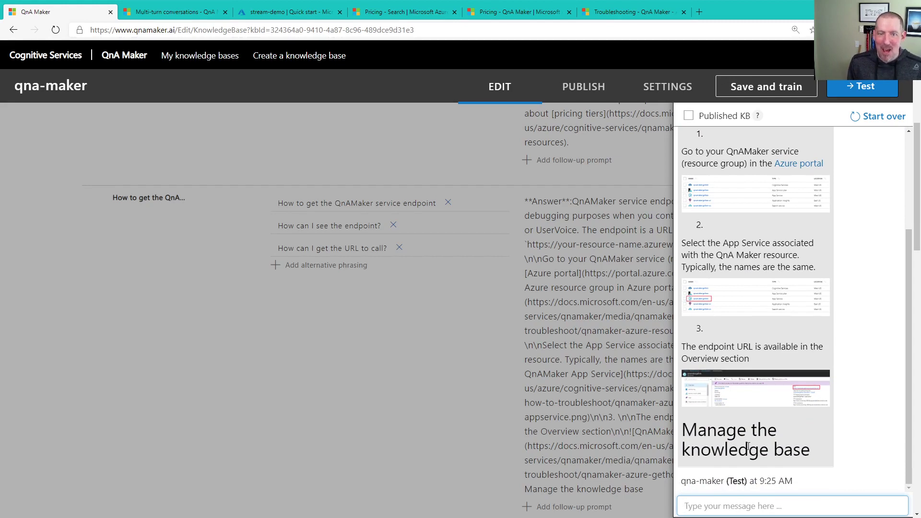
- Remove the trailing "## Manage the knowledge base" heading from the service endpoint question's answer, and save and train the knowledge base
{"action": "left_click", "coordinate": [618, 447]}
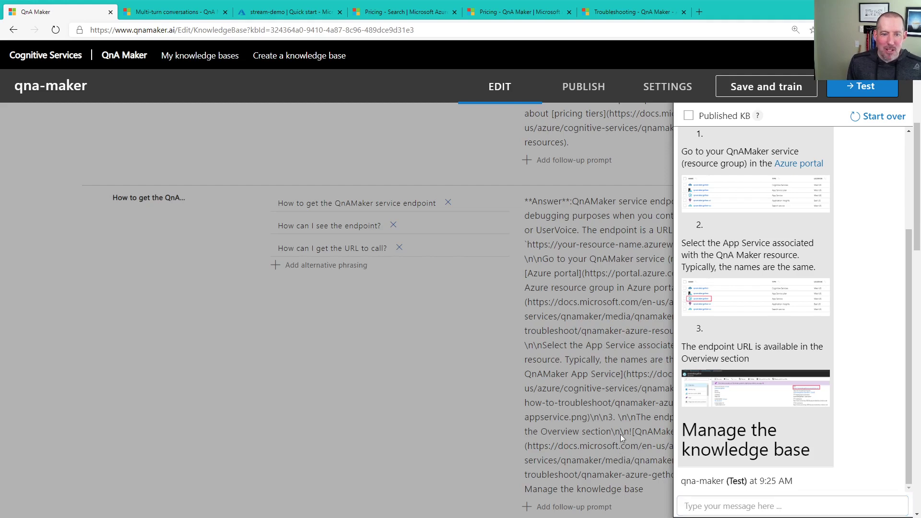
{"action": "left_click", "coordinate": [851, 94]}
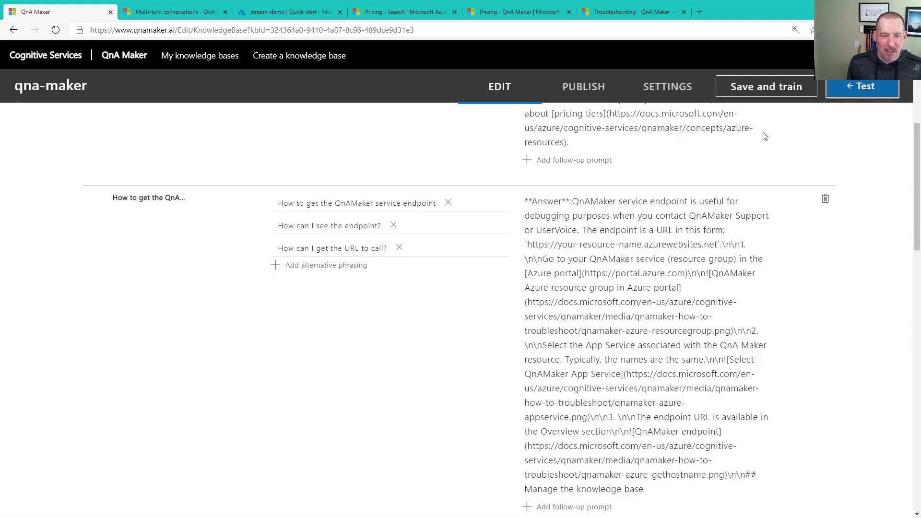
{"action": "left_click", "coordinate": [653, 489]}
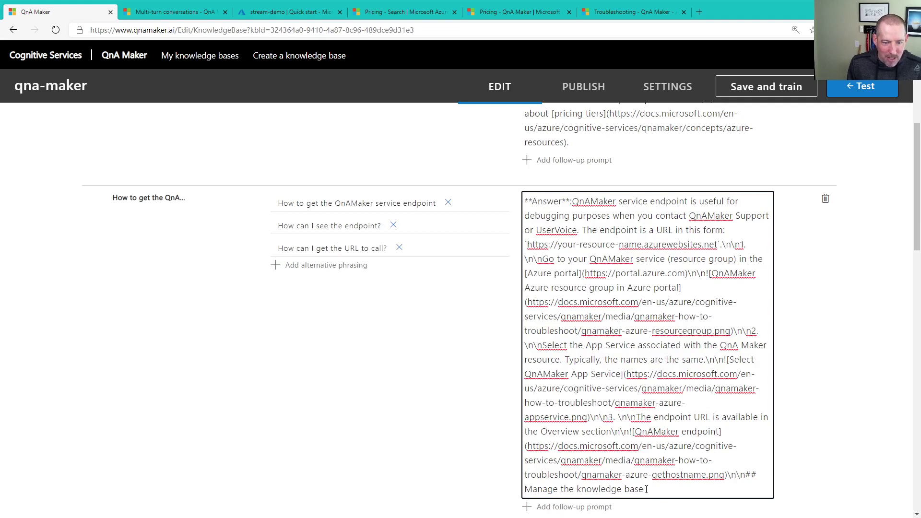
{"action": "left_click_drag", "start_coordinate": [701, 484], "coordinate": [746, 475]}
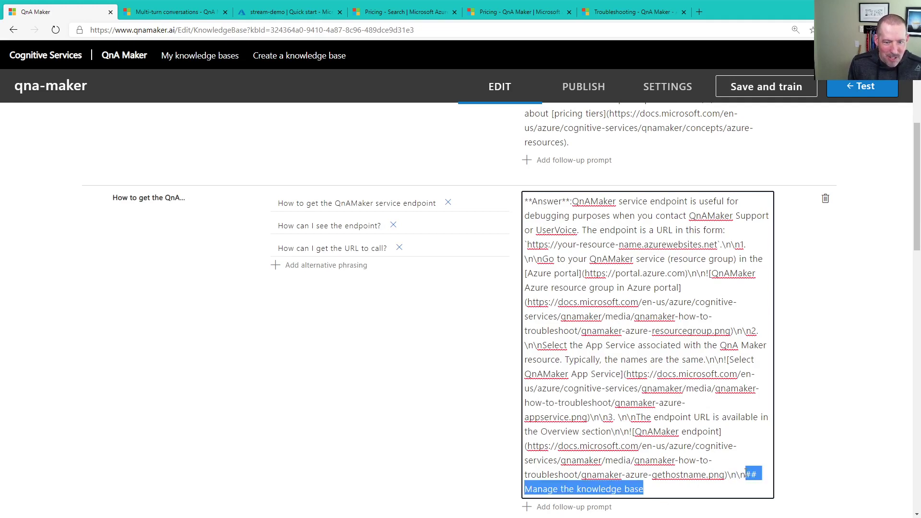
{"action": "key", "text": "Delete"}
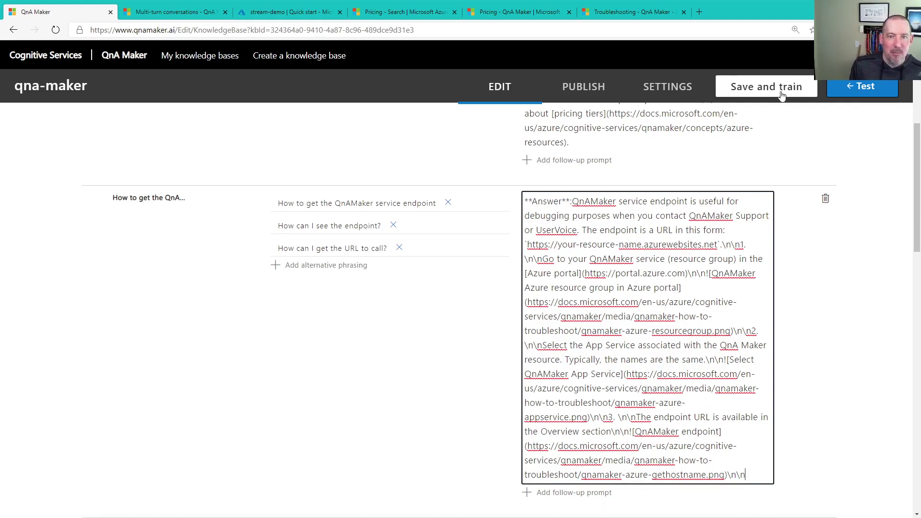
{"action": "left_click", "coordinate": [766, 86]}
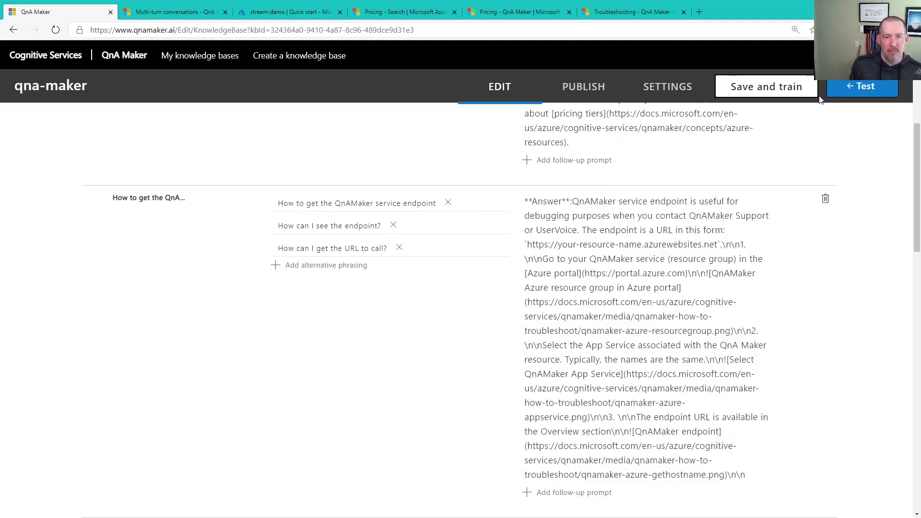
- Start the test chat over and ask "how can i get the endpoint?" to retest the edited answer
{"action": "left_click", "coordinate": [862, 87]}
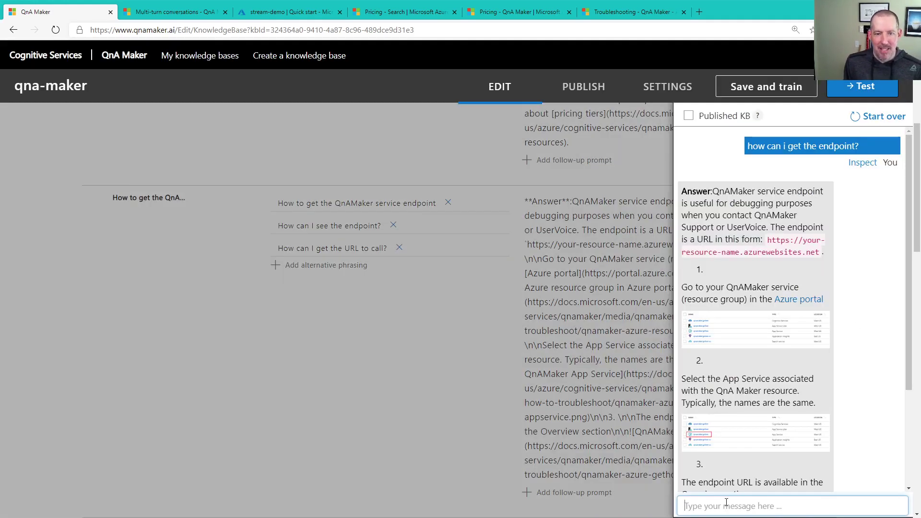
{"action": "left_click", "coordinate": [861, 120]}
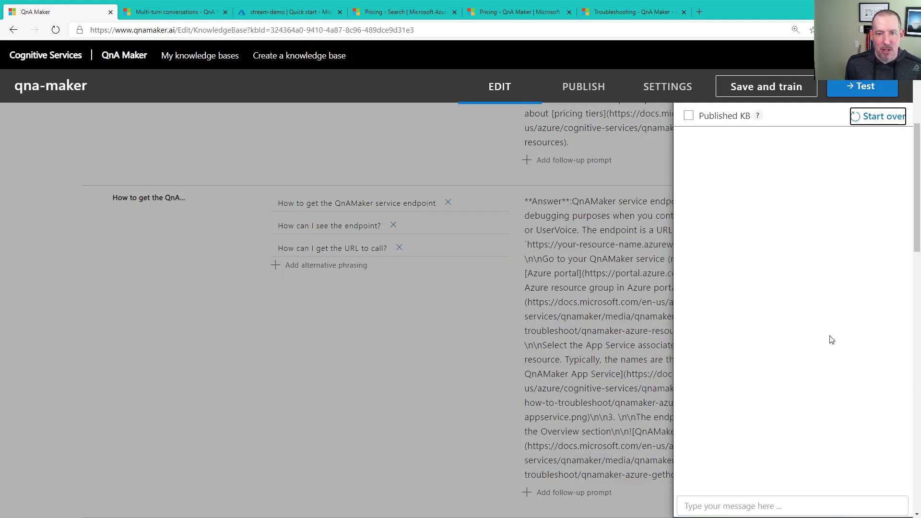
{"action": "left_click", "coordinate": [780, 508]}
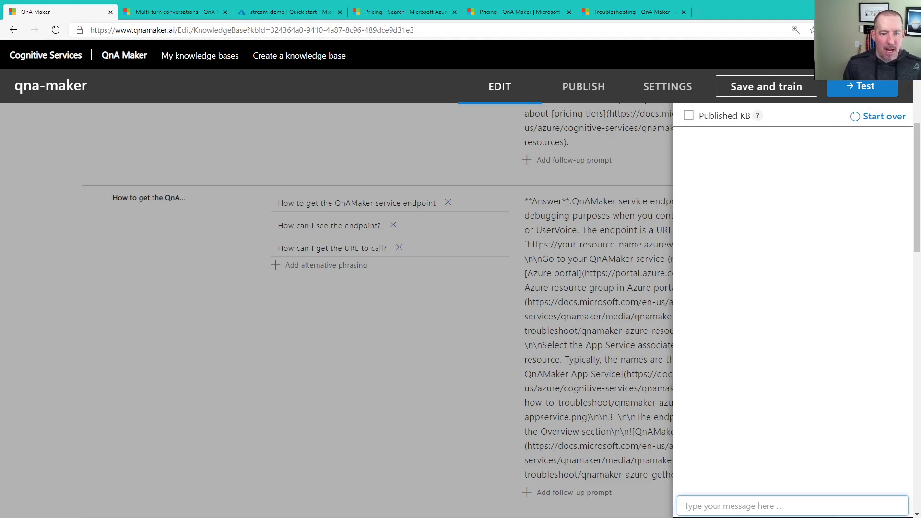
{"action": "type", "text": "how can i get the endpoint?"}
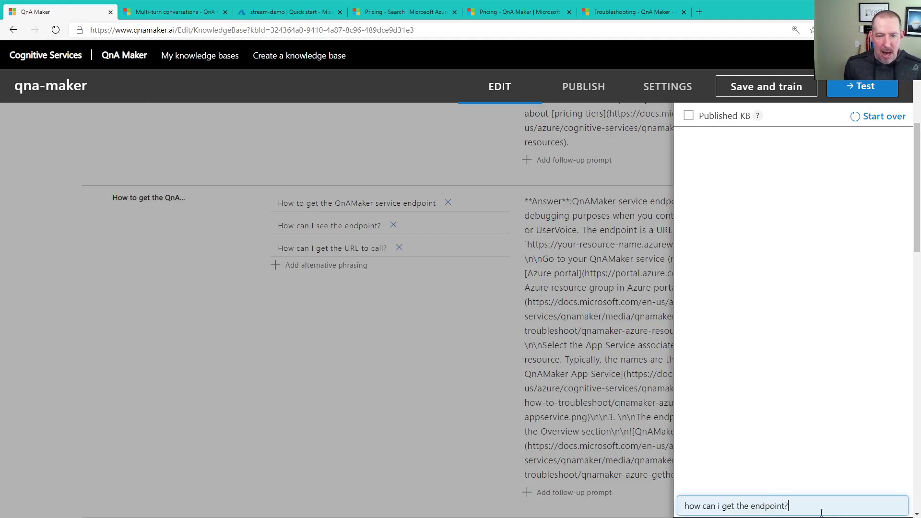
{"action": "key", "text": "Return"}
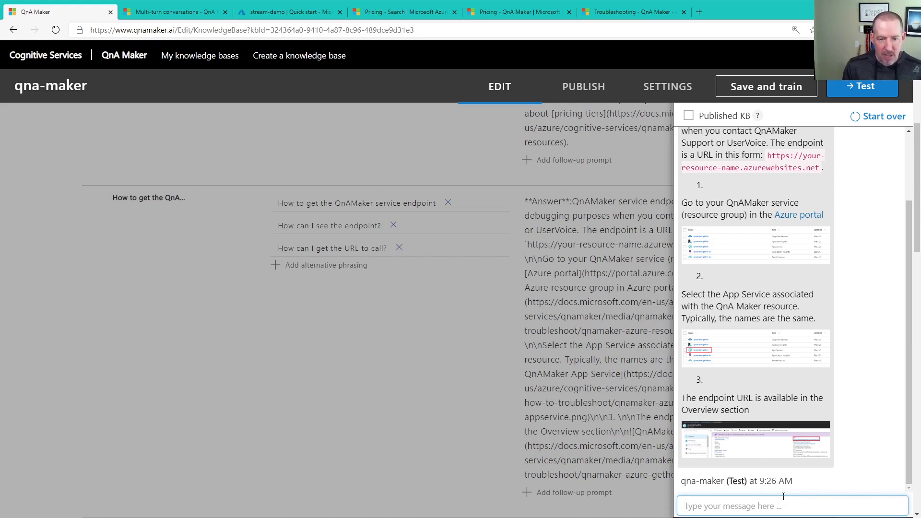
- Test the chit-chat by asking "how are you?" and close the test chat
{"action": "type", "text": "how are you"}
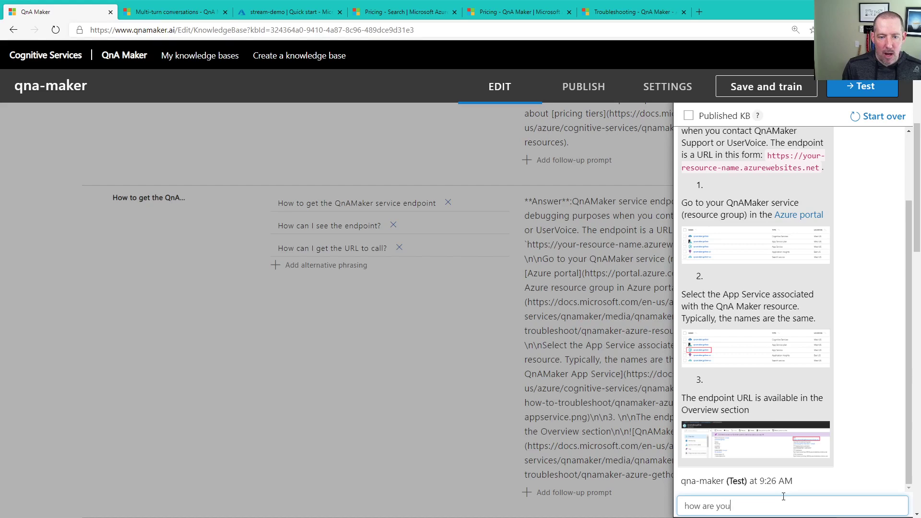
{"action": "key", "text": "Return"}
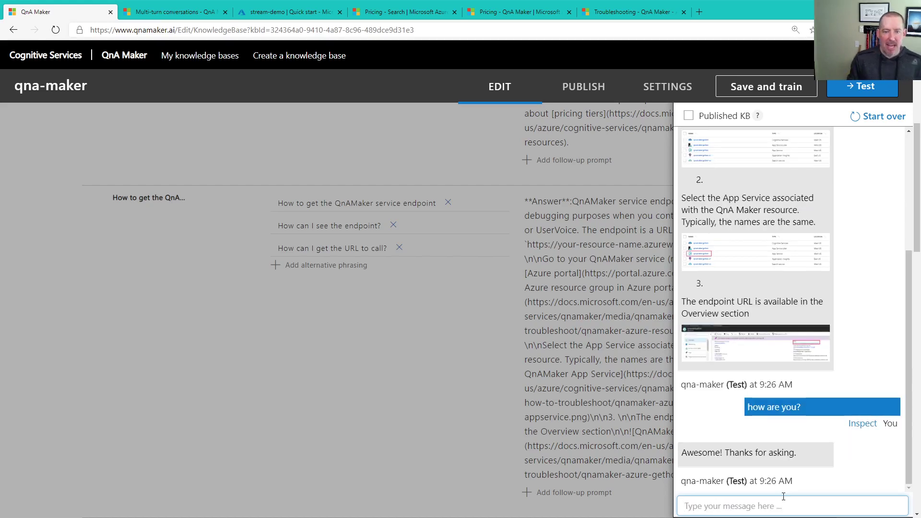
{"action": "scroll", "coordinate": [779, 489], "scroll_direction": "down", "scroll_amount": 4}
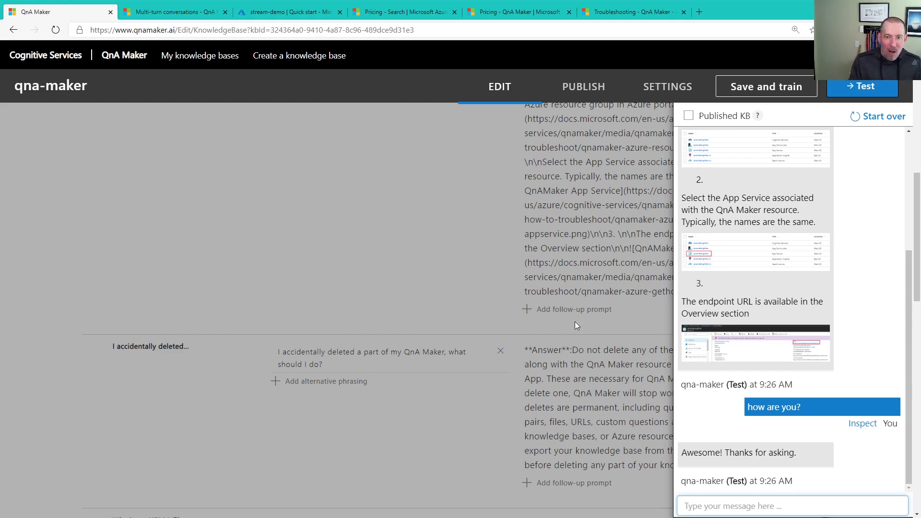
{"action": "left_click", "coordinate": [860, 96]}
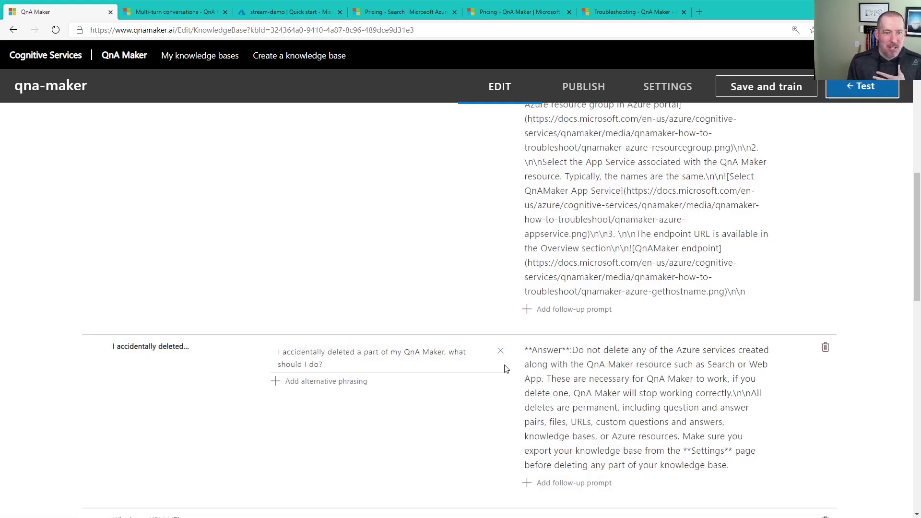
- Collapse the troubleshooting source and examine the question phrasings and answers in the qna_chitchat_Enthusiastic.tsv source
{"action": "scroll", "coordinate": [505, 368], "scroll_direction": "up", "scroll_amount": 7}
{"action": "left_click", "coordinate": [94, 313]}
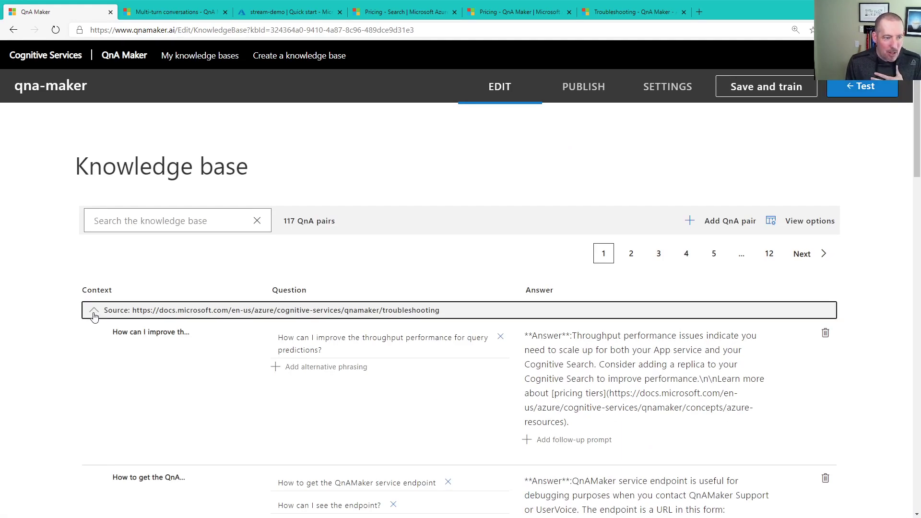
{"action": "scroll", "coordinate": [171, 363], "scroll_direction": "down", "scroll_amount": 2}
{"action": "scroll", "coordinate": [172, 363], "scroll_direction": "down", "scroll_amount": 4}
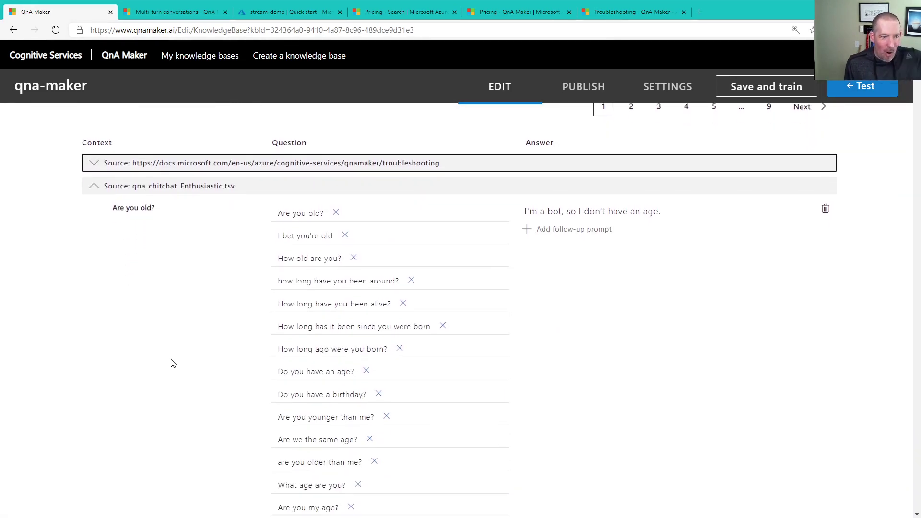
{"action": "scroll", "coordinate": [172, 363], "scroll_direction": "down", "scroll_amount": 15}
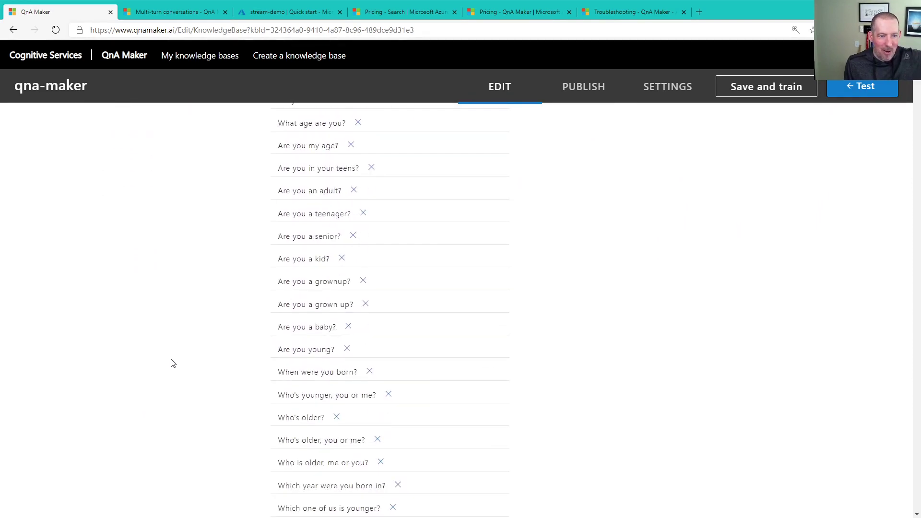
{"action": "scroll", "coordinate": [173, 363], "scroll_direction": "down", "scroll_amount": 4}
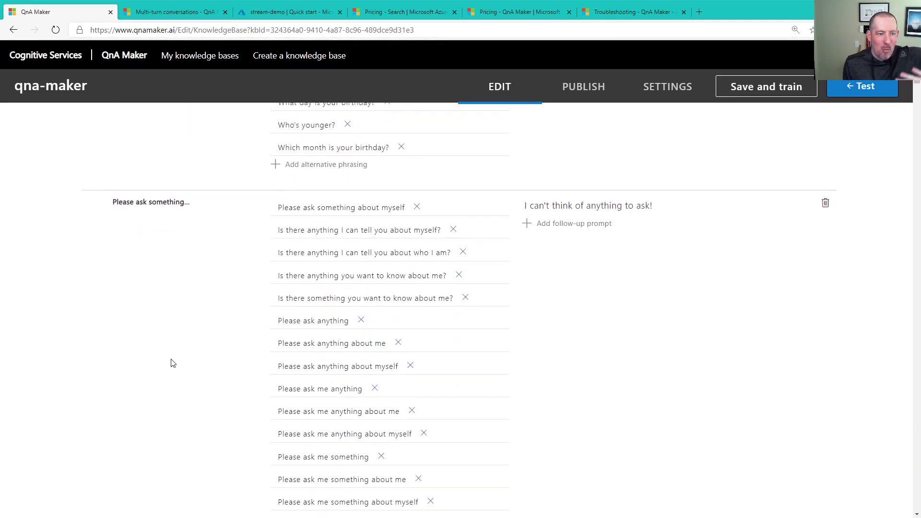
{"action": "scroll", "coordinate": [178, 315], "scroll_direction": "down", "scroll_amount": 1}
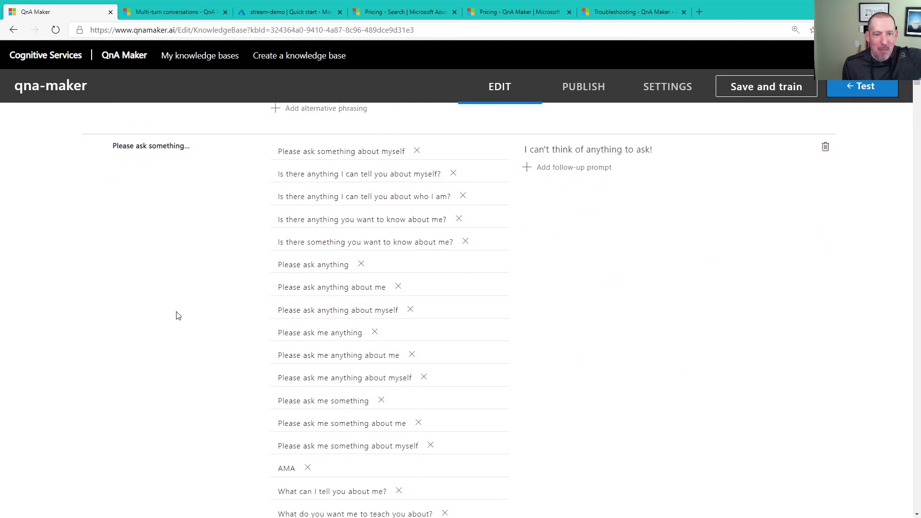
{"action": "scroll", "coordinate": [593, 291], "scroll_direction": "down", "scroll_amount": 5}
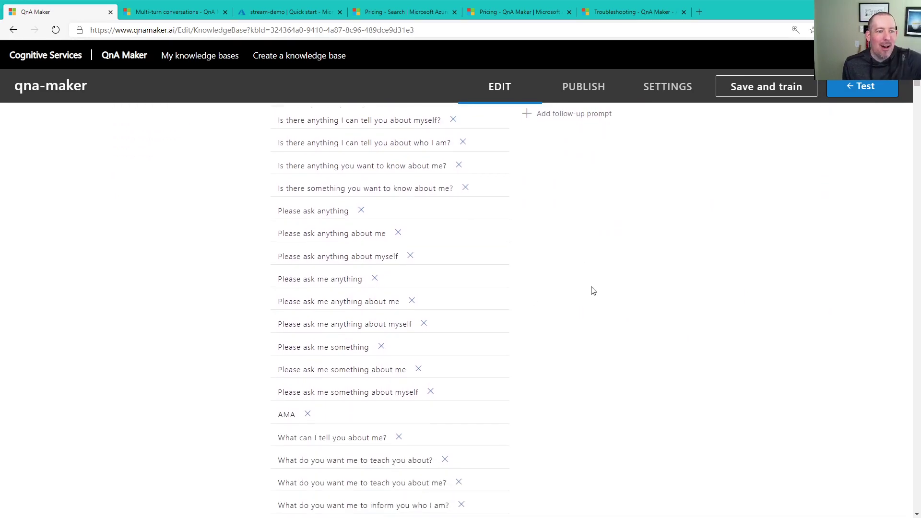
{"action": "scroll", "coordinate": [593, 291], "scroll_direction": "down", "scroll_amount": 15}
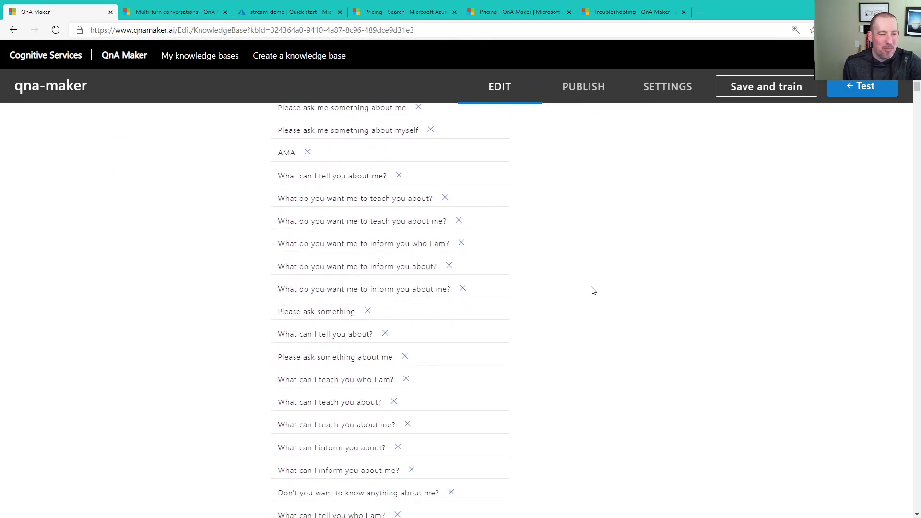
{"action": "scroll", "coordinate": [593, 291], "scroll_direction": "down", "scroll_amount": 15}
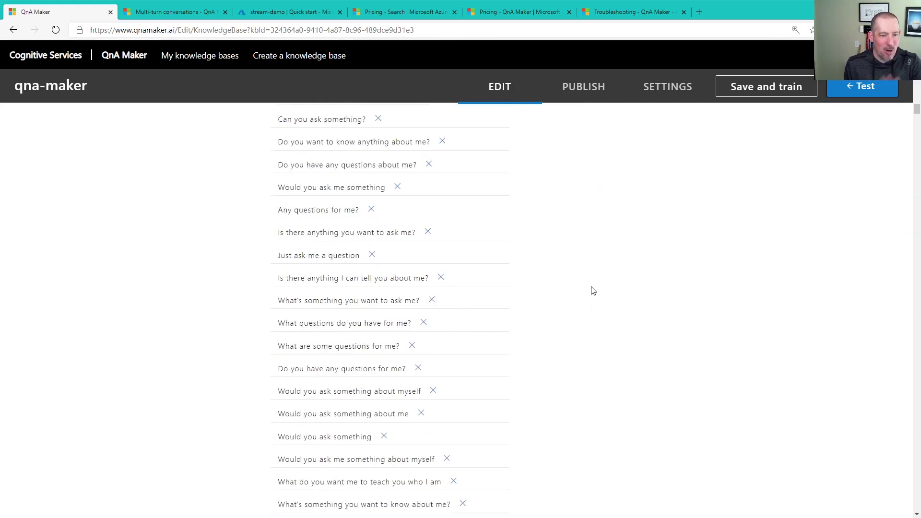
{"action": "scroll", "coordinate": [593, 291], "scroll_direction": "down", "scroll_amount": 5}
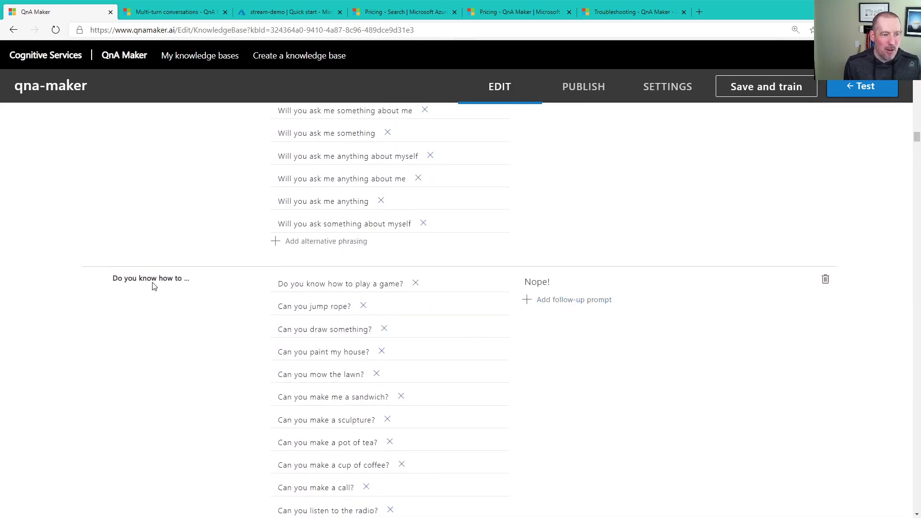
- Replace the answer to "Do you know how to play a game?" with "Not yet, but I'm trying to learn!" and save and train
{"action": "left_click", "coordinate": [545, 282]}
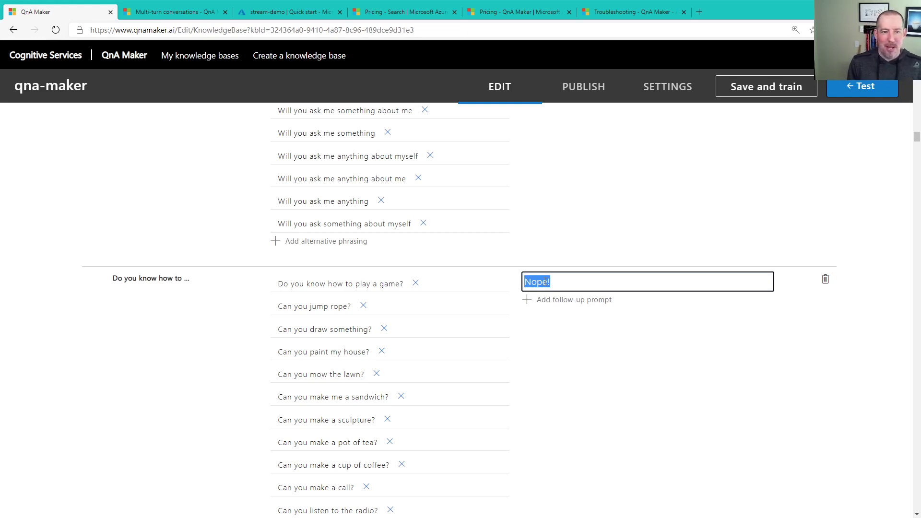
{"action": "type", "text": "Not yet, but I"}
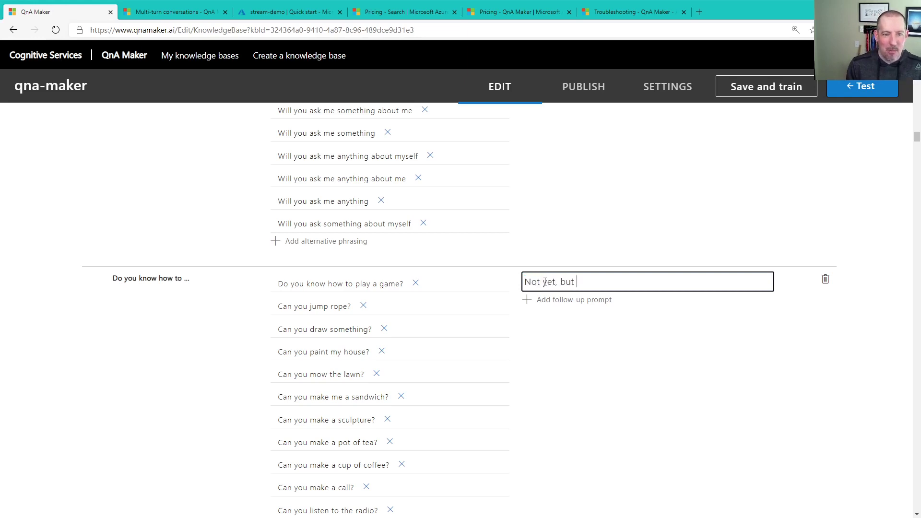
{"action": "type", "text": "'m trying to learn!"}
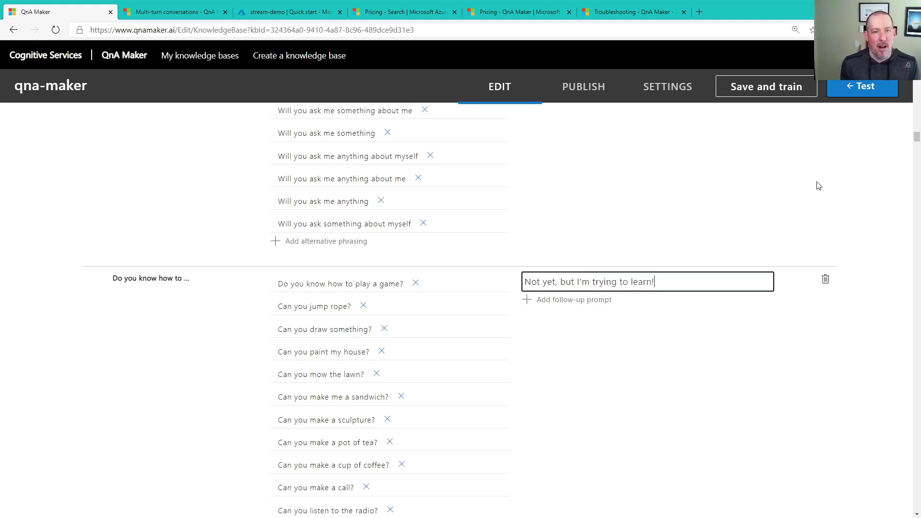
{"action": "left_click", "coordinate": [768, 88]}
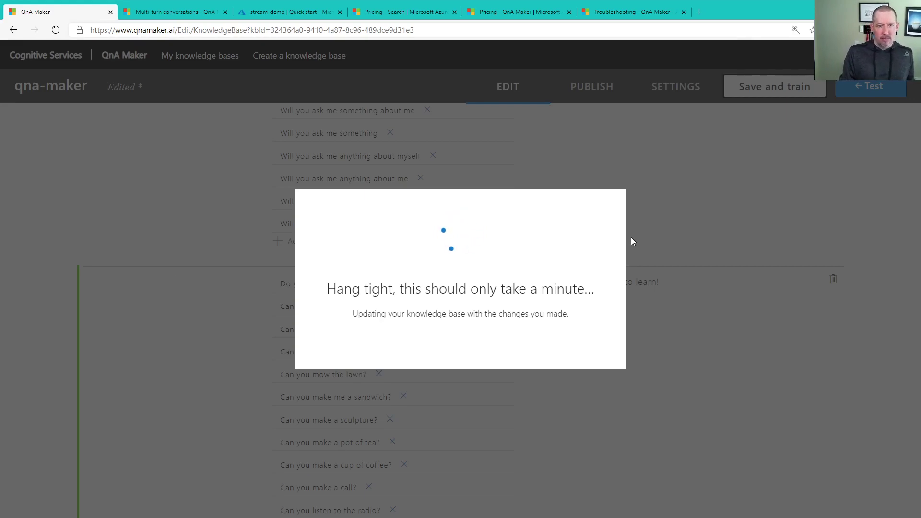
- Compare the bold "Answer" markup in the throughput performance answer with the same expanded answer on the QnA Maker Troubleshooting page
{"action": "scroll", "coordinate": [624, 254], "scroll_direction": "up", "scroll_amount": 2}
{"action": "scroll", "coordinate": [622, 254], "scroll_direction": "up", "scroll_amount": 15}
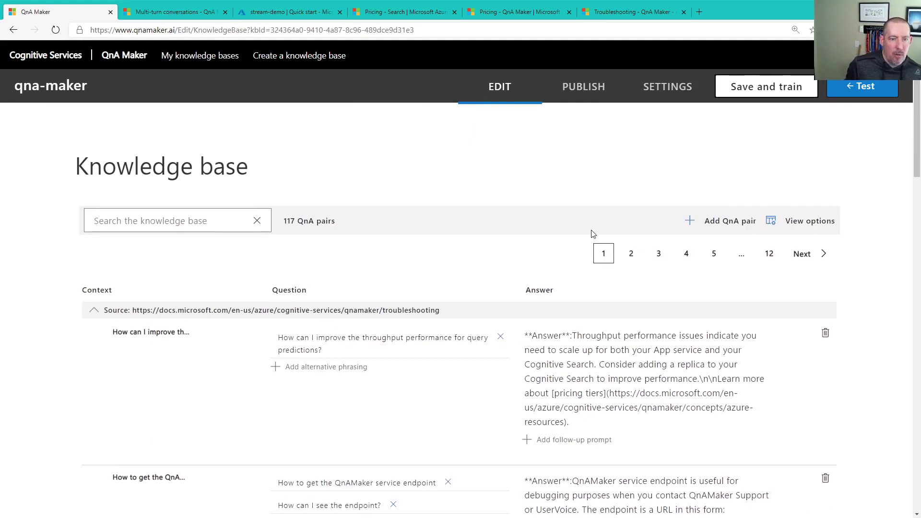
{"action": "double_click", "coordinate": [547, 336]}
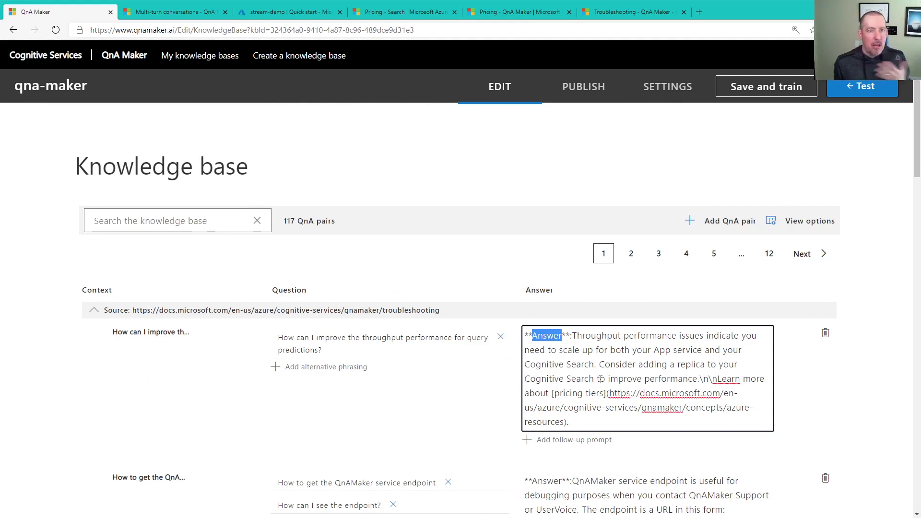
{"action": "left_click", "coordinate": [635, 15]}
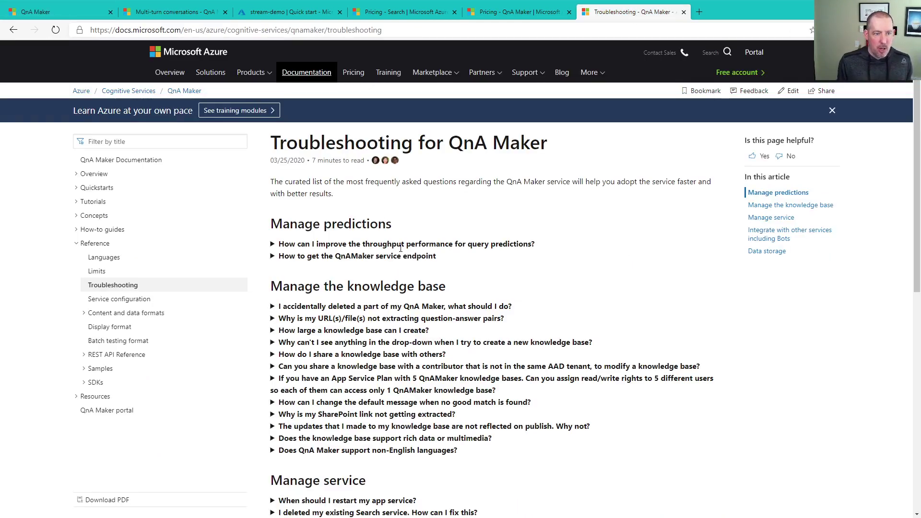
{"action": "left_click", "coordinate": [274, 245]}
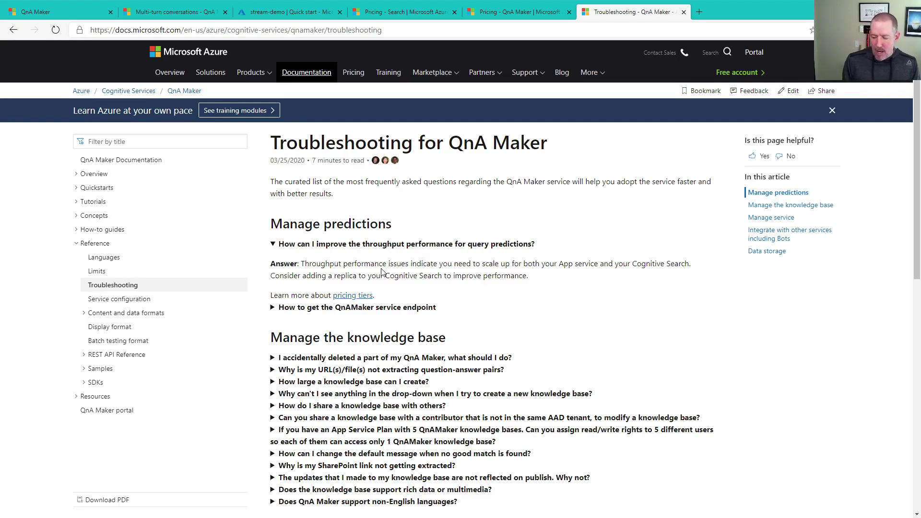
{"action": "key", "text": "ctrl+plus"}
{"action": "key", "text": "ctrl+plus"}
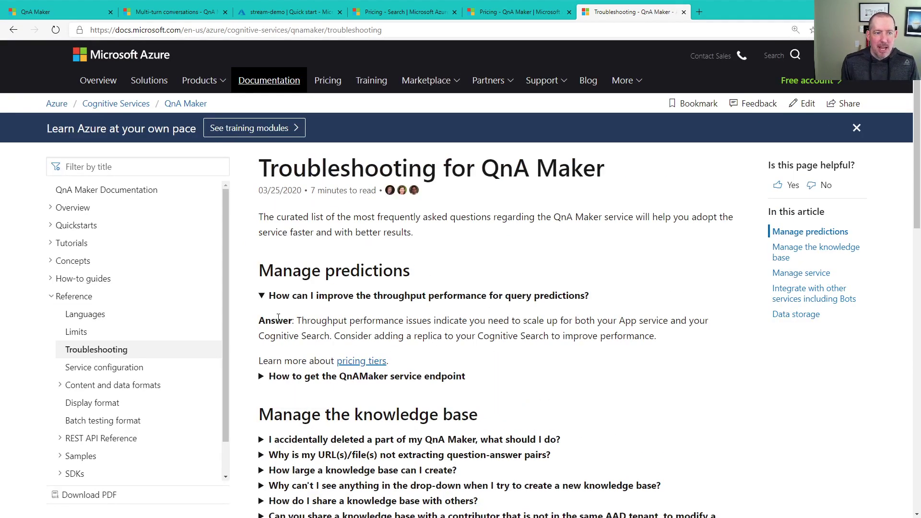
{"action": "double_click", "coordinate": [279, 318]}
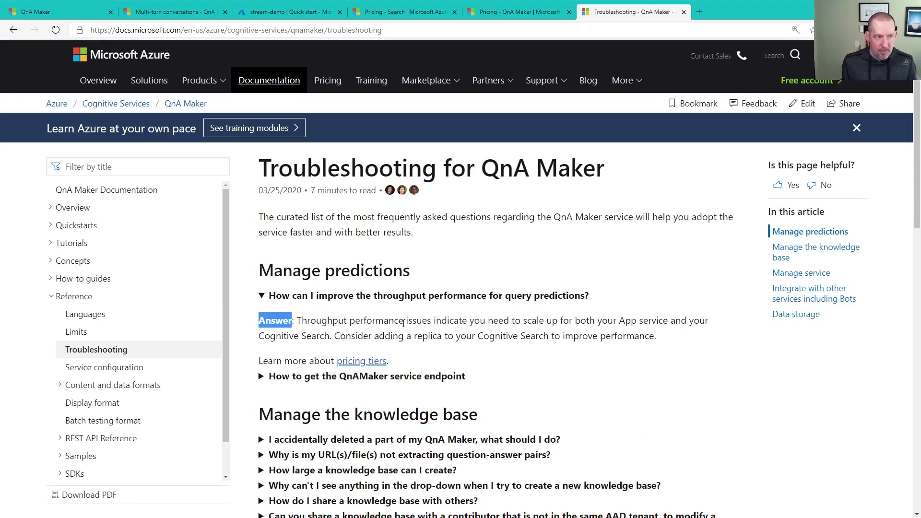
{"action": "left_click", "coordinate": [97, 16]}
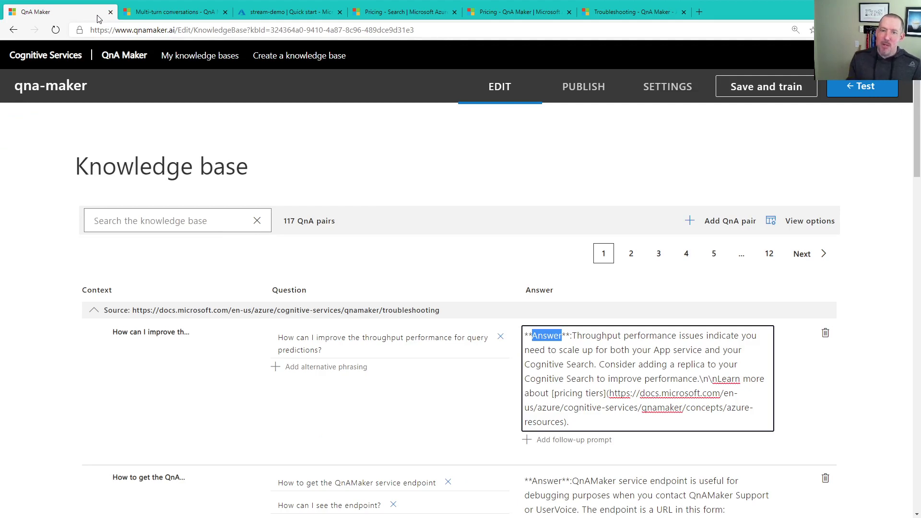
- Check the endpoint answer in the test chat, close it, and examine the knowledge base settings for sources, export, import and sharing
{"action": "left_click", "coordinate": [847, 88]}
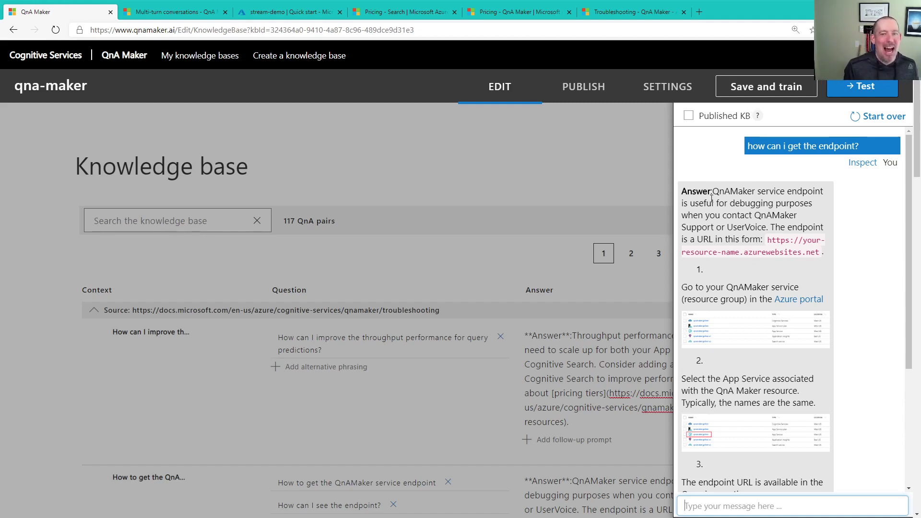
{"action": "left_click", "coordinate": [668, 86]}
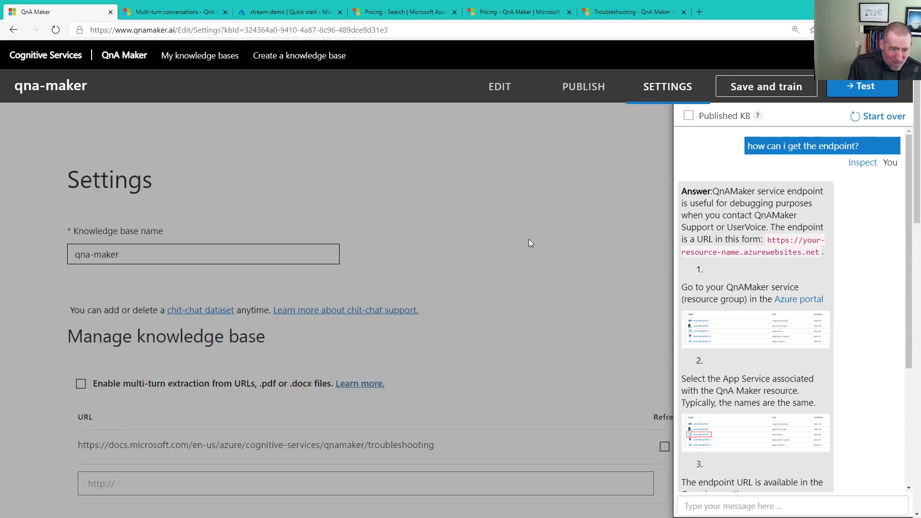
{"action": "left_click", "coordinate": [876, 96]}
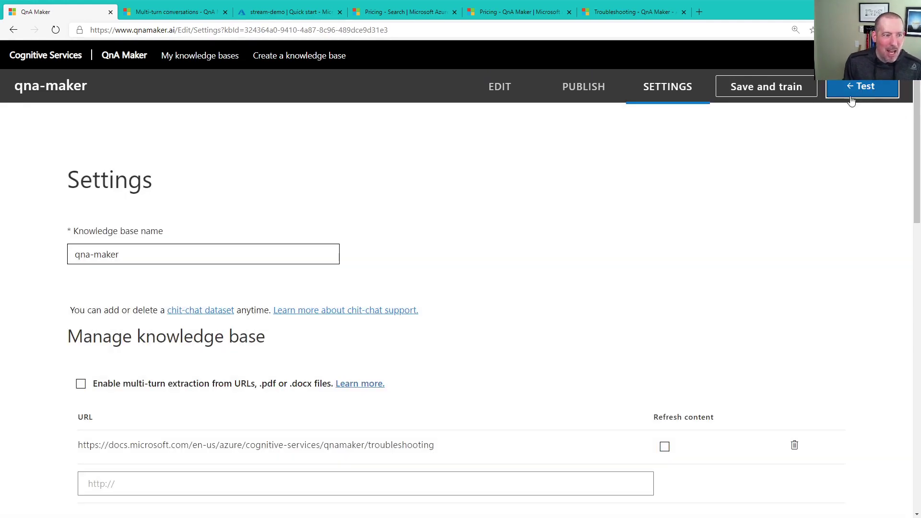
{"action": "scroll", "coordinate": [644, 225], "scroll_direction": "down", "scroll_amount": 2}
{"action": "scroll", "coordinate": [360, 316], "scroll_direction": "down", "scroll_amount": 6}
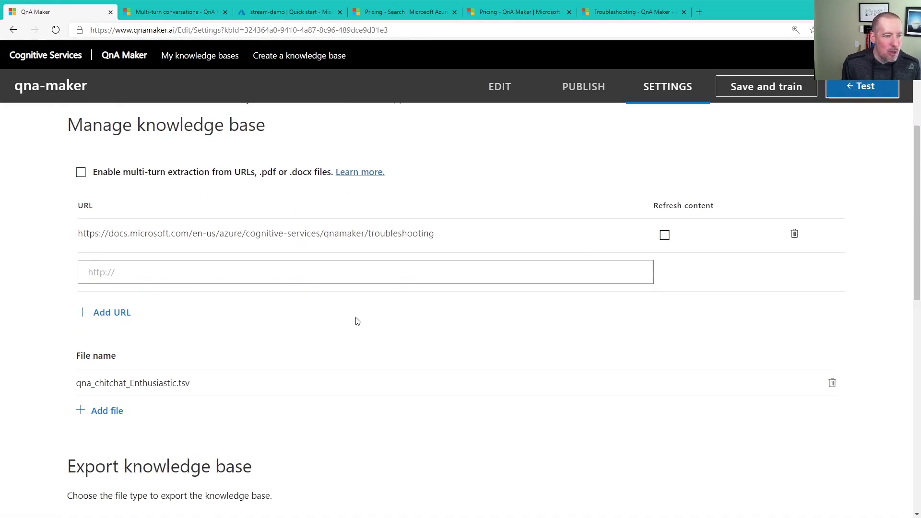
{"action": "scroll", "coordinate": [296, 341], "scroll_direction": "down", "scroll_amount": 2}
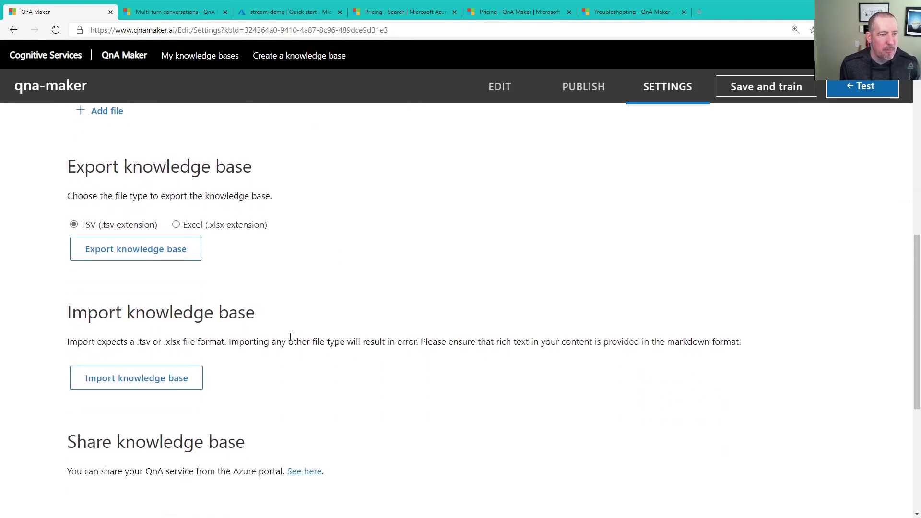
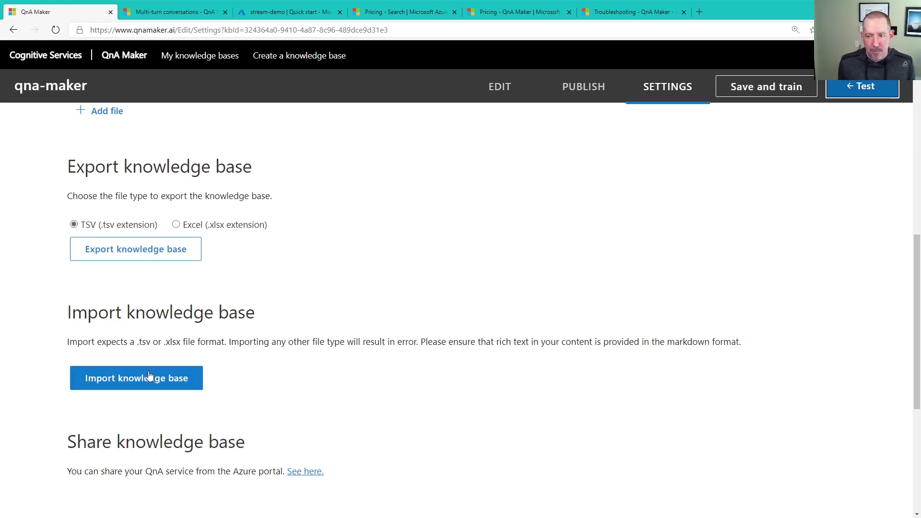
- Publish the qna-maker knowledge base to the stream-demo QnA Maker service
{"action": "left_click", "coordinate": [596, 91]}
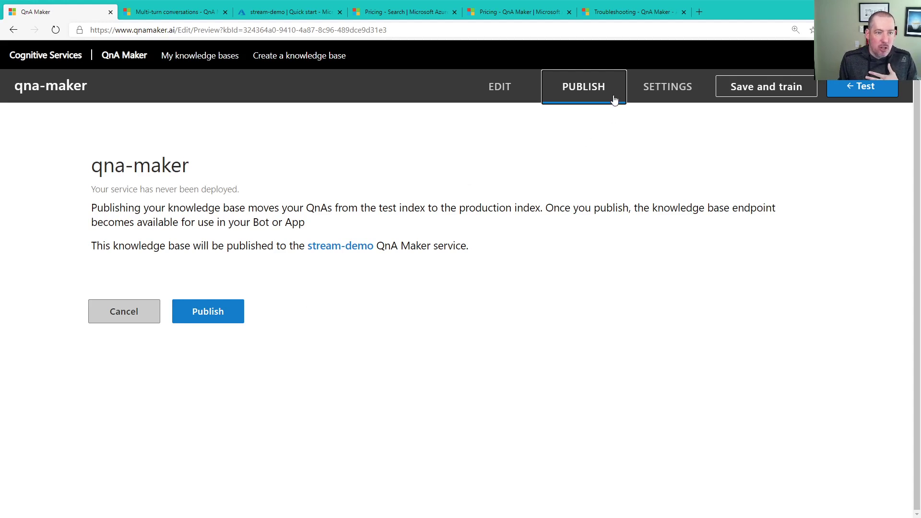
{"action": "left_click", "coordinate": [224, 316]}
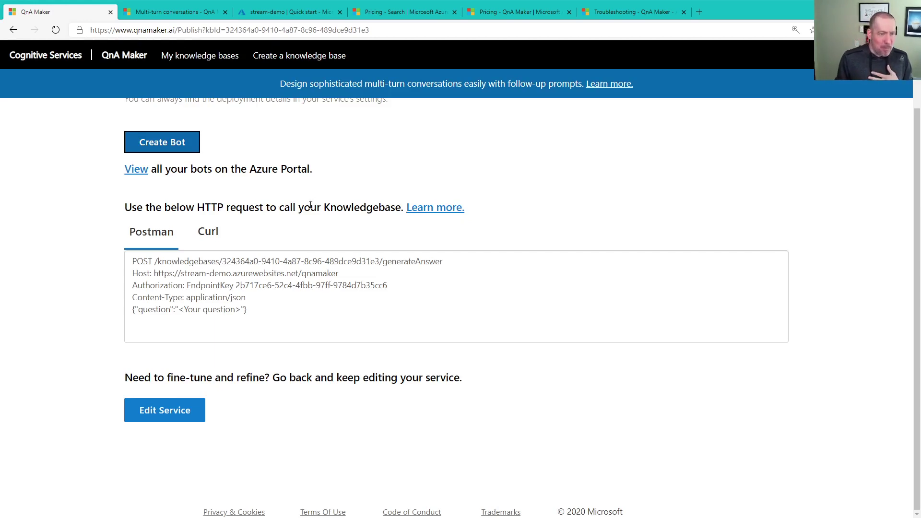
{"action": "scroll", "coordinate": [126, 309], "scroll_direction": "up", "scroll_amount": 2}
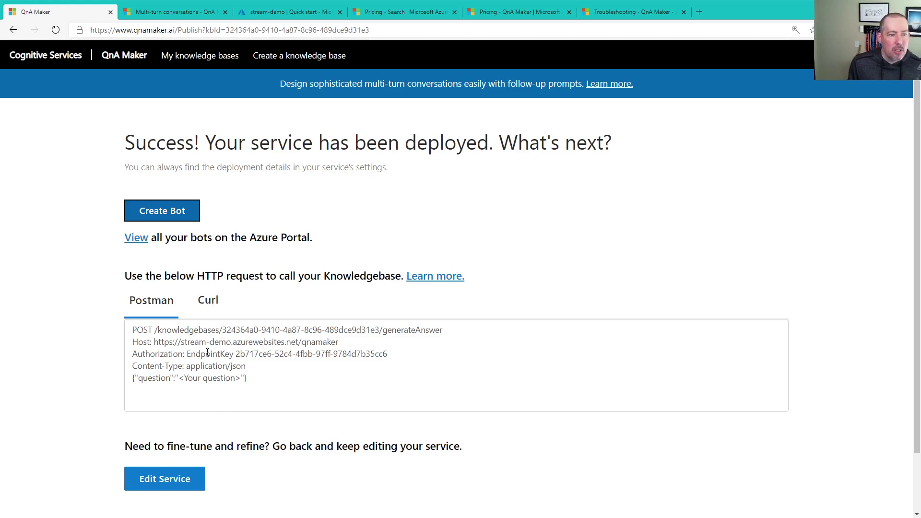
- Copy the Curl version of the knowledge base request, including its endpoint key, into the Ubuntu terminal and enlarge the view there
{"action": "left_click", "coordinate": [207, 304]}
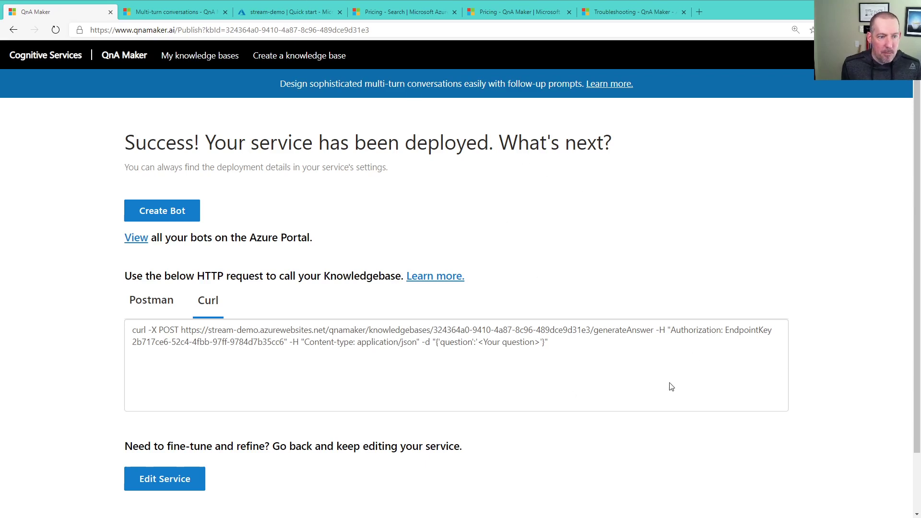
{"action": "left_click_drag", "start_coordinate": [634, 343], "coordinate": [84, 323]}
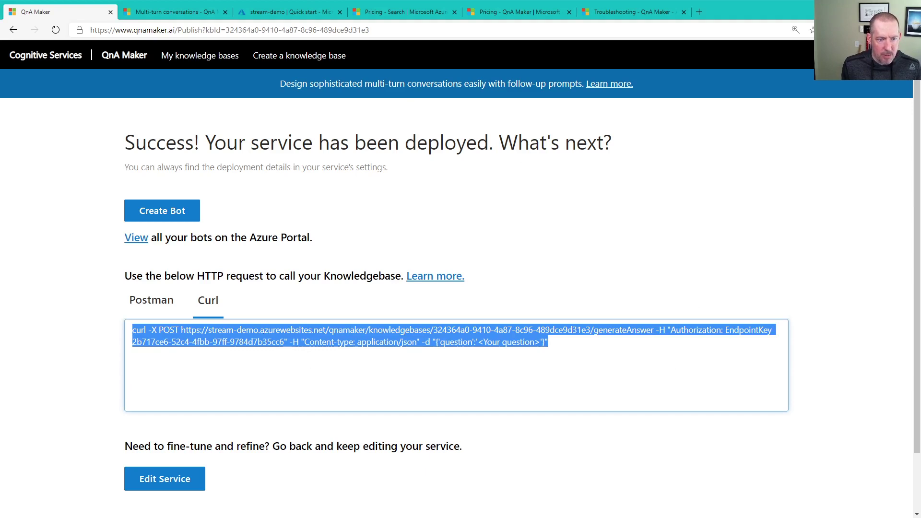
{"action": "key", "text": "alt+Tab"}
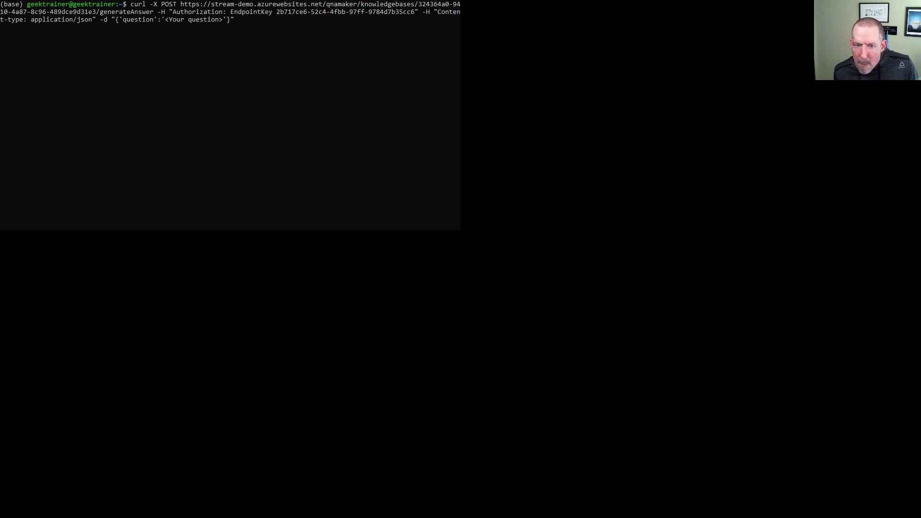
{"action": "left_click_drag", "start_coordinate": [460, 99], "coordinate": [390, 96]}
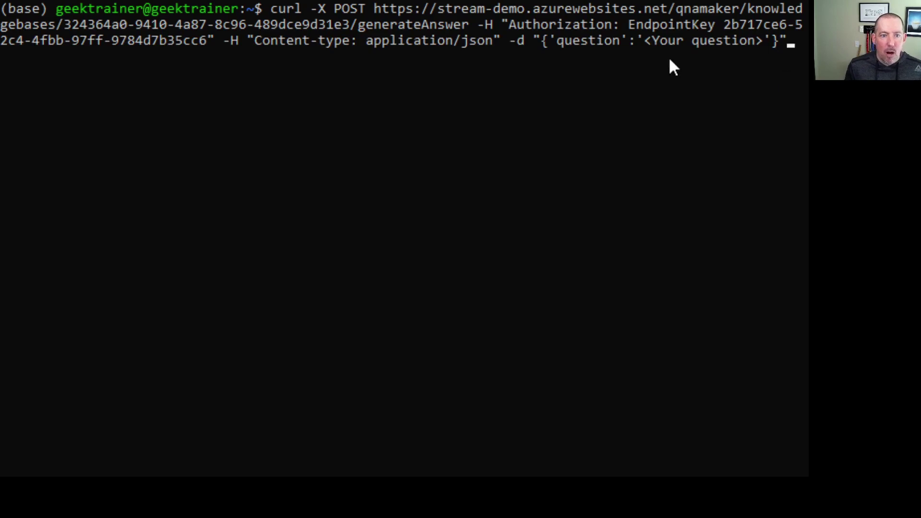
- Replace the placeholder question in the curl command with "How can I get an endpoint" and run the request
{"action": "key", "text": "Left"}
{"action": "key", "text": "Left"}
{"action": "key", "text": "Left"}
{"action": "key", "text": "BackSpace"}
{"action": "key", "text": "BackSpace"}
{"action": "key", "text": "BackSpace"}
{"action": "key", "text": "BackSpace"}
{"action": "key", "text": "BackSpace"}
{"action": "key", "text": "BackSpace"}
{"action": "key", "text": "BackSpace"}
{"action": "key", "text": "BackSpace"}
{"action": "key", "text": "BackSpace"}
{"action": "key", "text": "BackSpace"}
{"action": "key", "text": "BackSpace"}
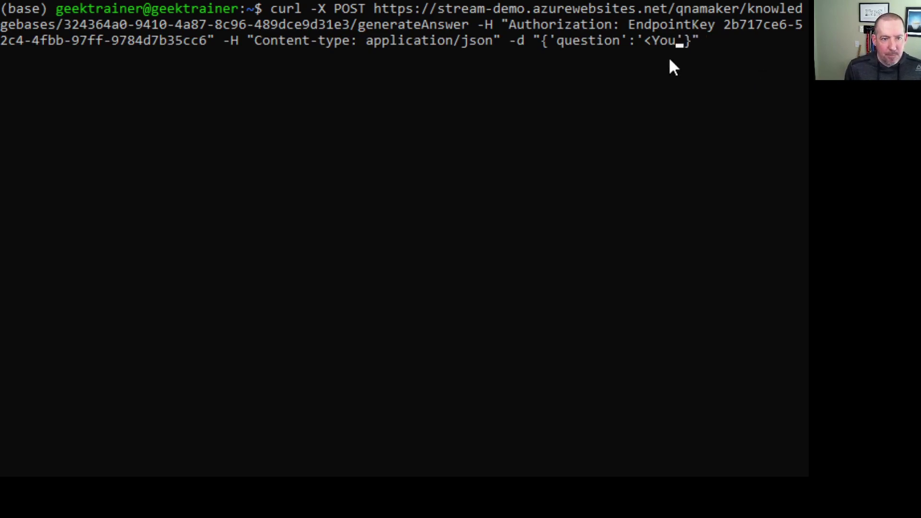
{"action": "type", "text": "How can I get an endpoint"}
{"action": "key", "text": "Return"}
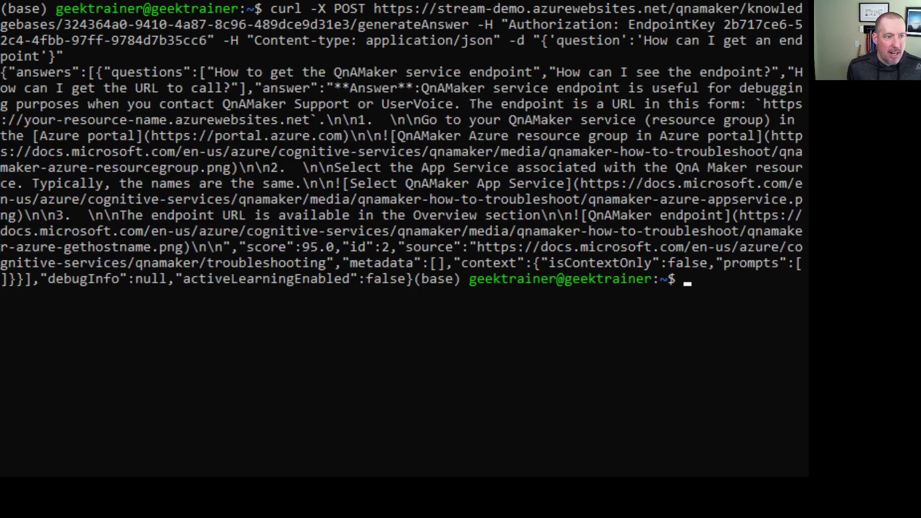
- Copy the JSON response from the terminal into demo.json in Visual Studio Code and format the document
{"action": "left_click_drag", "start_coordinate": [2, 72], "coordinate": [412, 283]}
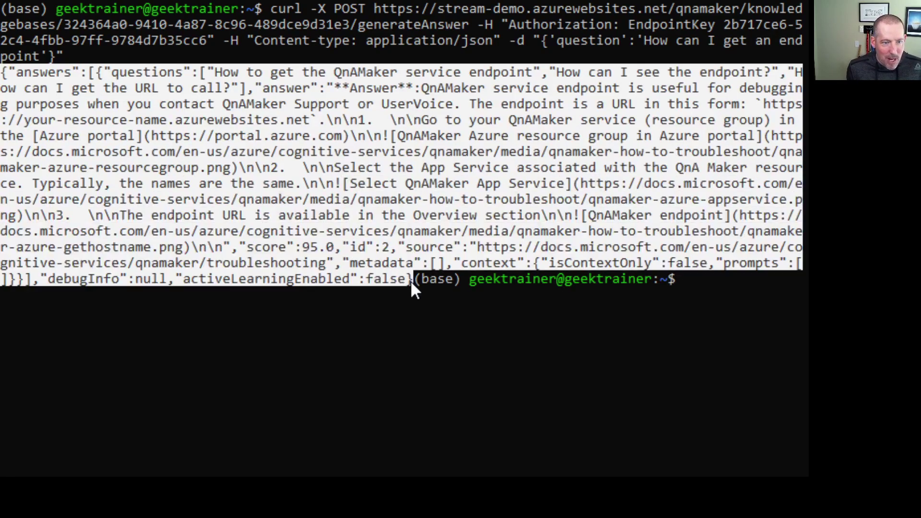
{"action": "left_click", "coordinate": [298, 162]}
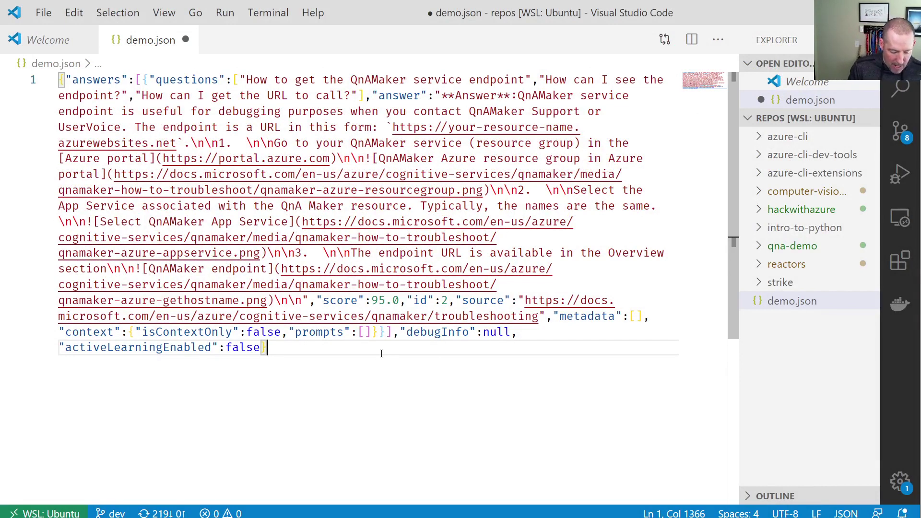
{"action": "key", "text": "shift+alt+f"}
- Examine the answers array, score, source URL and matching question phrasings in the formatted JSON response
{"action": "scroll", "coordinate": [364, 364], "scroll_direction": "up", "scroll_amount": 5}
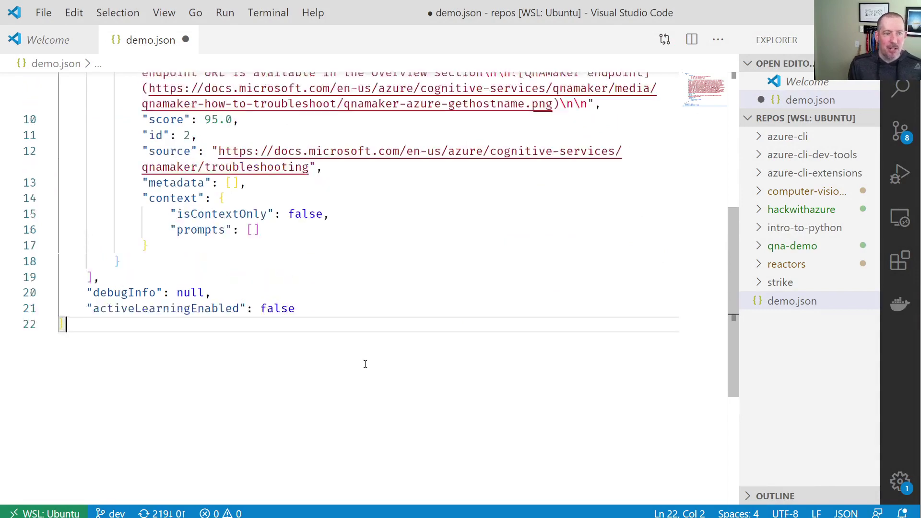
{"action": "scroll", "coordinate": [365, 364], "scroll_direction": "up", "scroll_amount": 2}
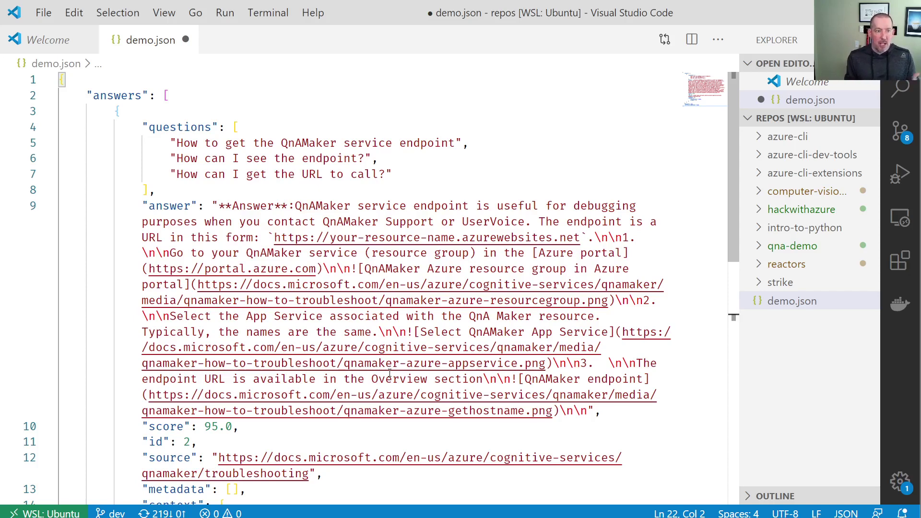
{"action": "double_click", "coordinate": [114, 96]}
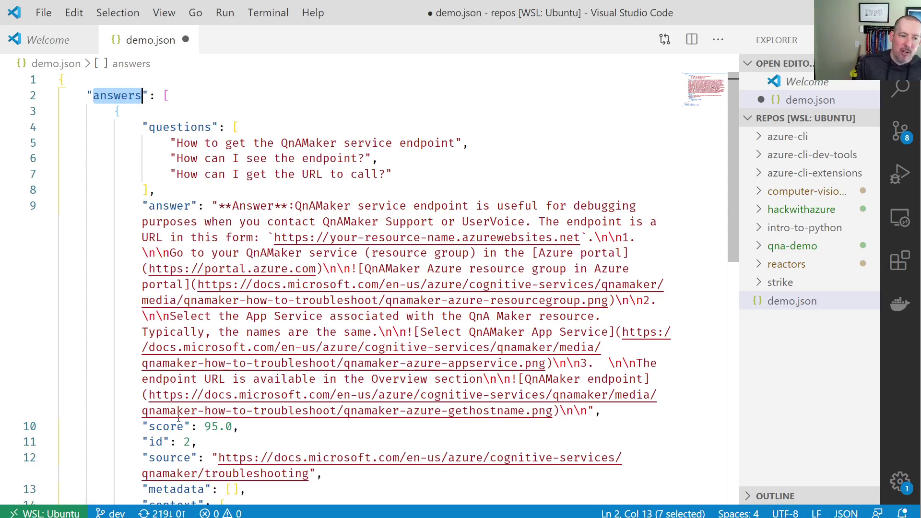
{"action": "left_click_drag", "start_coordinate": [239, 426], "coordinate": [142, 426]}
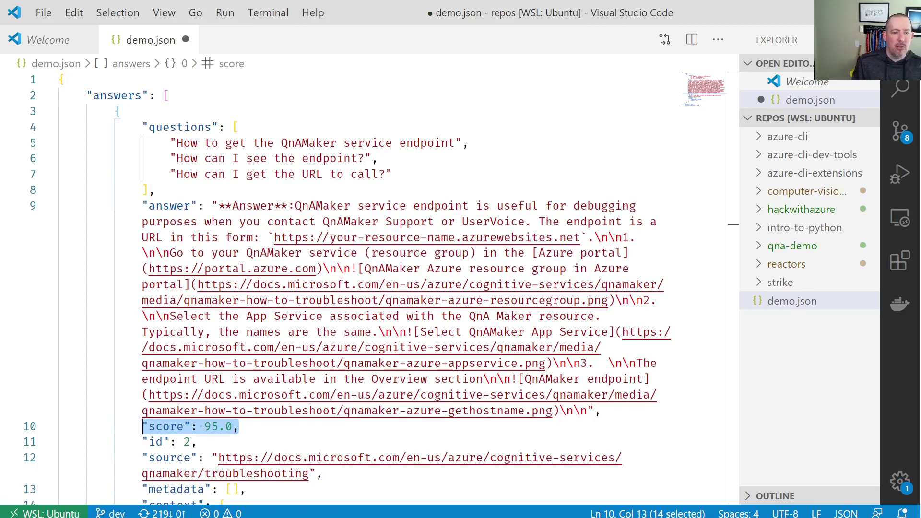
{"action": "scroll", "coordinate": [312, 319], "scroll_direction": "down", "scroll_amount": 3}
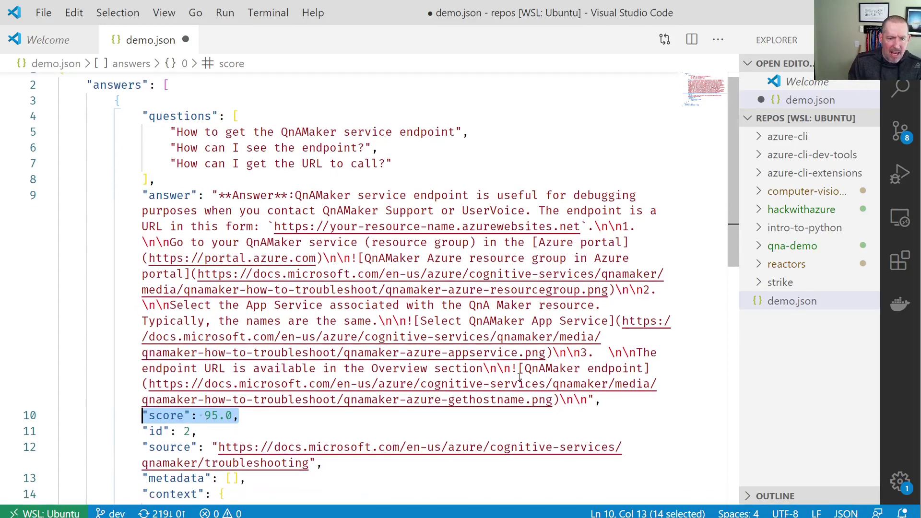
{"action": "left_click_drag", "start_coordinate": [309, 325], "coordinate": [224, 310]}
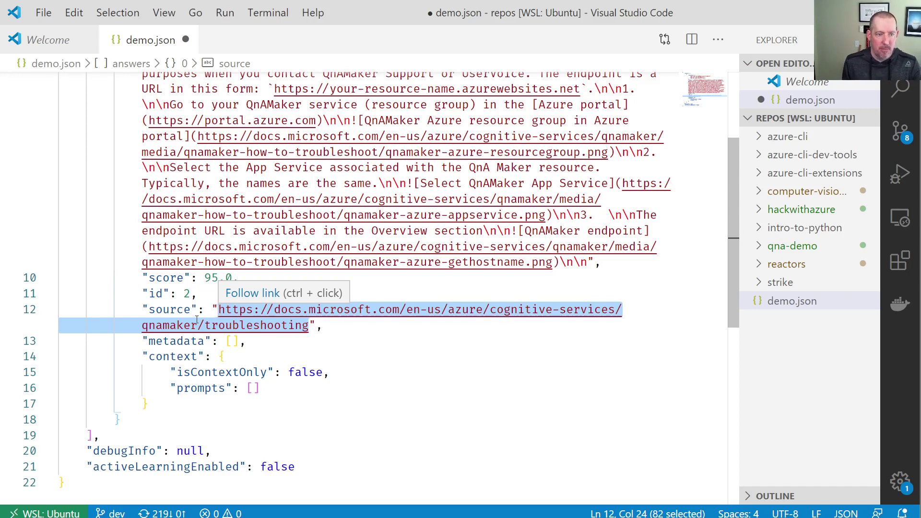
{"action": "scroll", "coordinate": [197, 319], "scroll_direction": "up", "scroll_amount": 3}
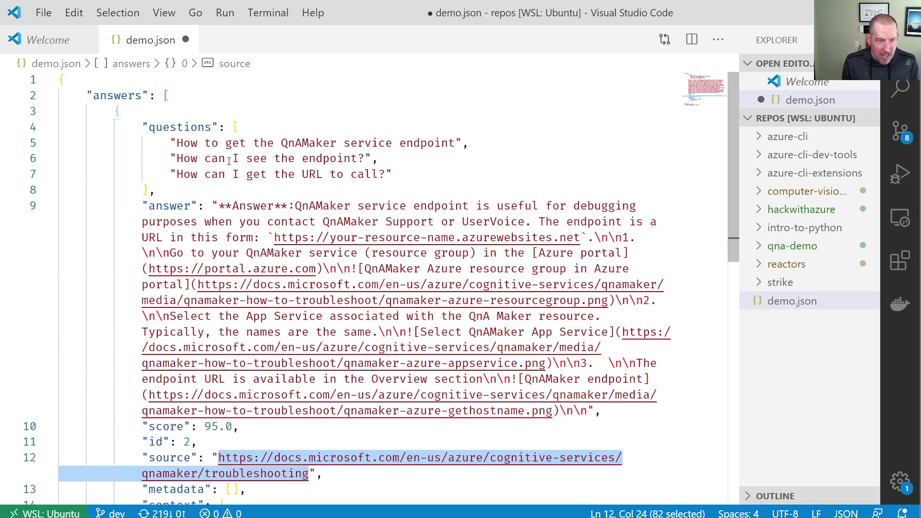
{"action": "left_click_drag", "start_coordinate": [171, 143], "coordinate": [398, 173]}
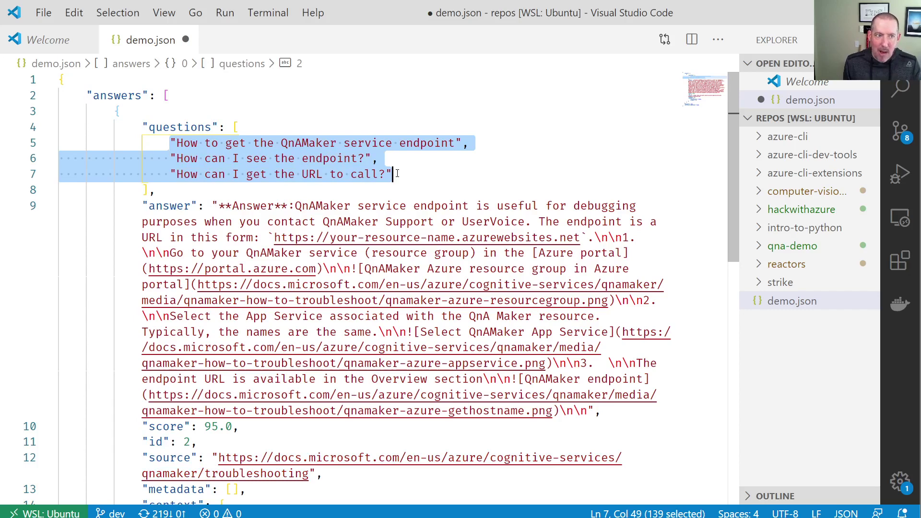
- Open the qna-maker knowledge base in the browser and compare its endpoint question and answer with the JSON response in demo.json
{"action": "key", "text": "alt+Tab"}
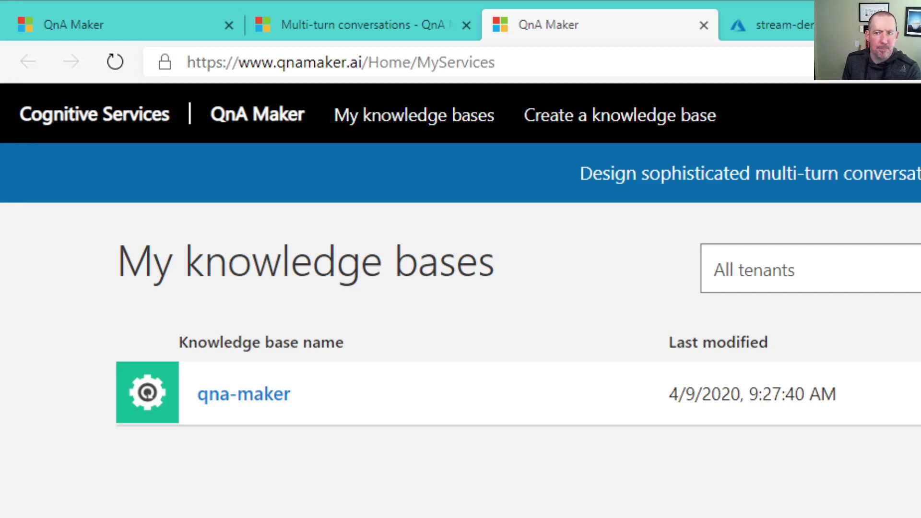
{"action": "key", "text": "alt+Tab"}
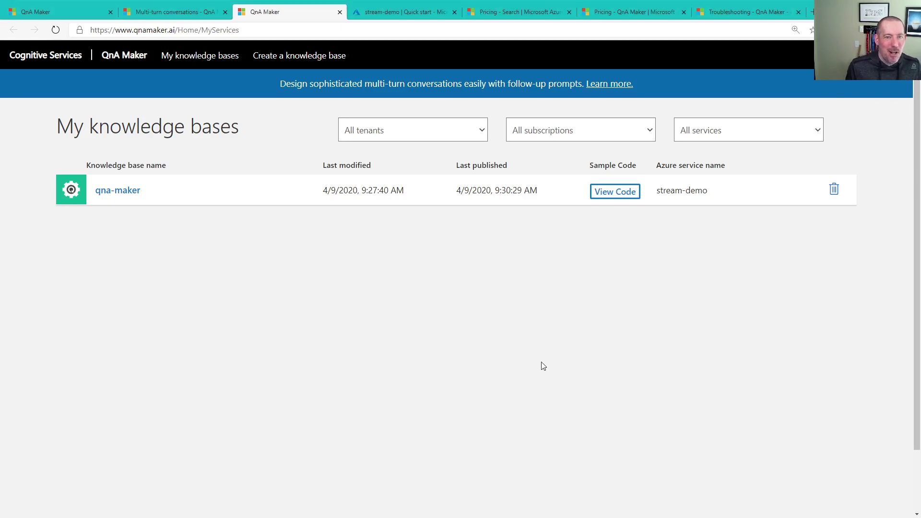
{"action": "left_click", "coordinate": [120, 194]}
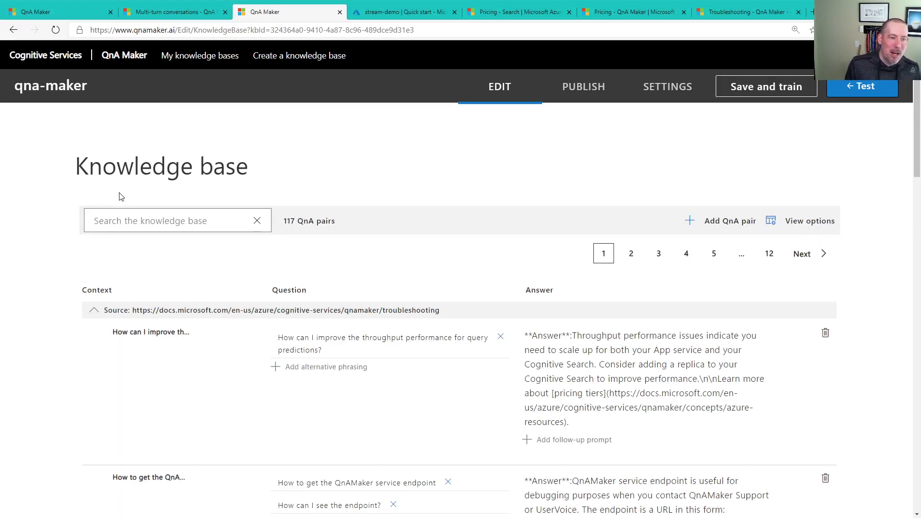
{"action": "scroll", "coordinate": [120, 196], "scroll_direction": "down", "scroll_amount": 3}
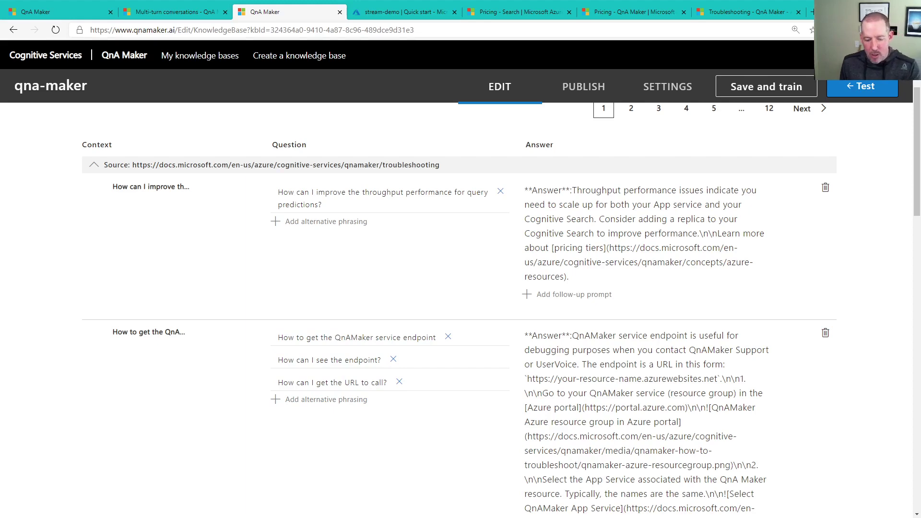
{"action": "key", "text": "alt+Tab"}
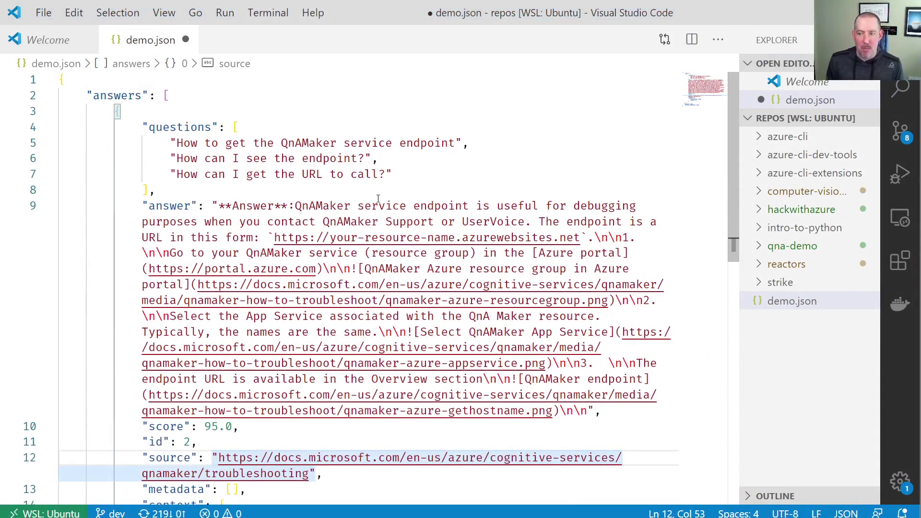
{"action": "left_click_drag", "start_coordinate": [594, 411], "coordinate": [215, 200]}
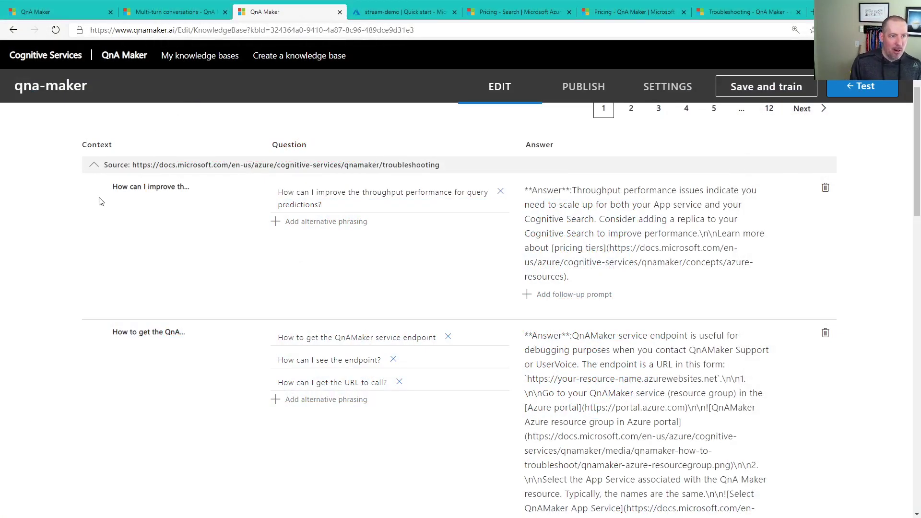
- Start creating a Web App Bot from the published knowledge base, with the handle stream-demo-bot and the location West US 2
{"action": "left_click", "coordinate": [44, 14]}
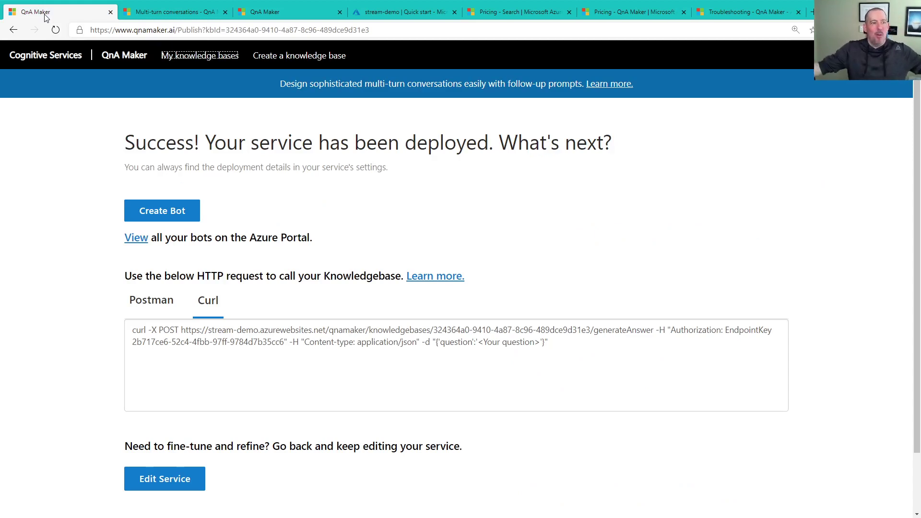
{"action": "left_click", "coordinate": [179, 211]}
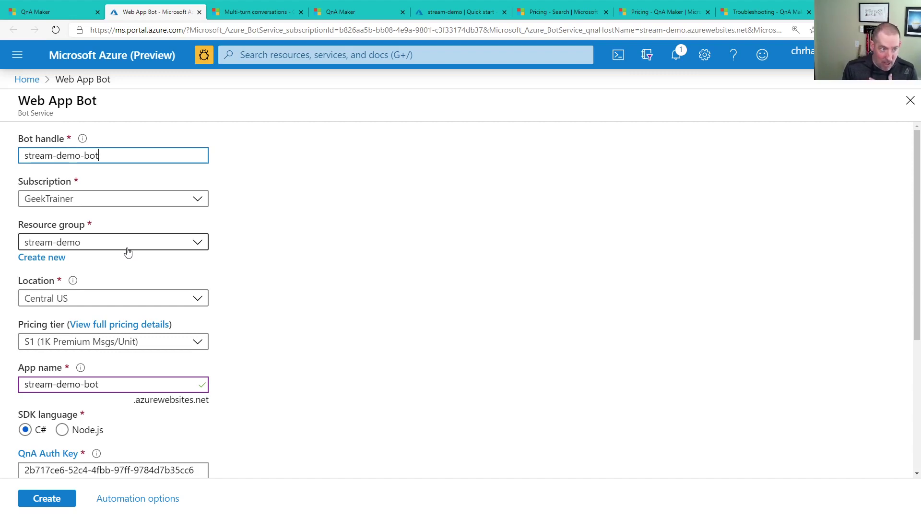
{"action": "left_click", "coordinate": [115, 298]}
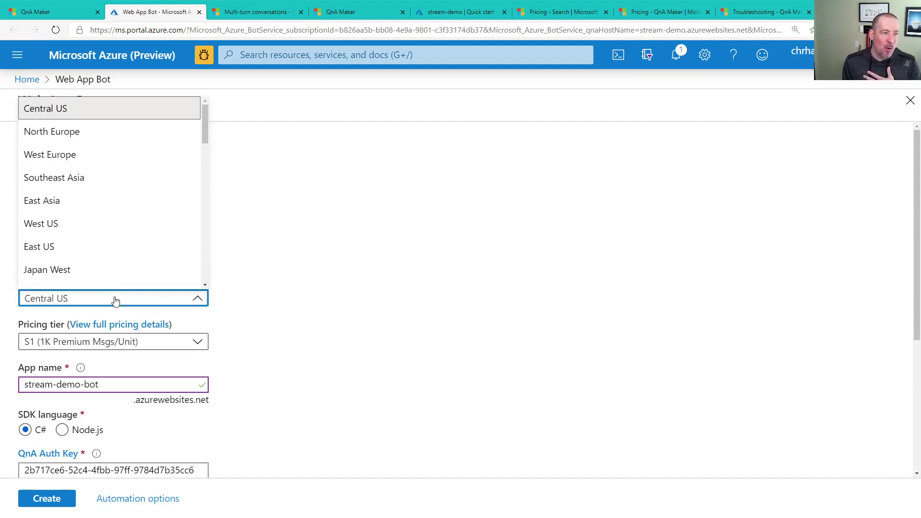
{"action": "scroll", "coordinate": [127, 214], "scroll_direction": "down", "scroll_amount": 5}
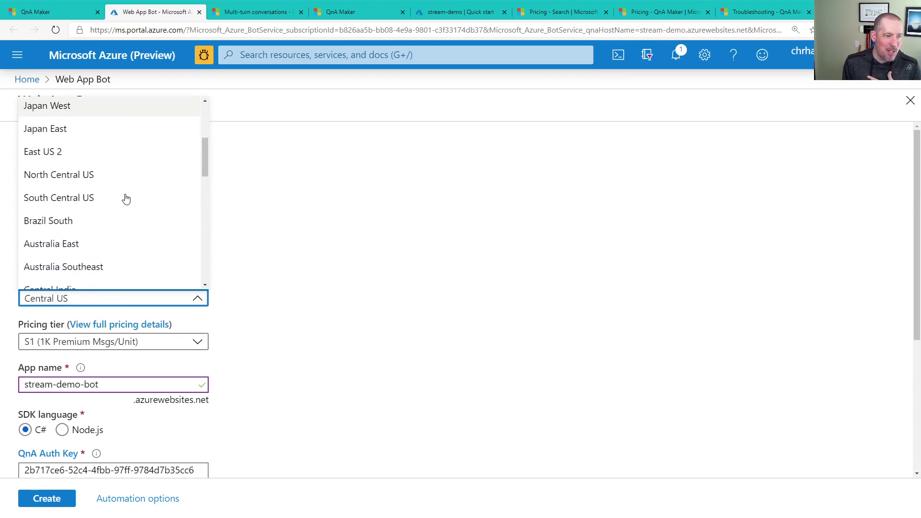
{"action": "scroll", "coordinate": [126, 199], "scroll_direction": "down", "scroll_amount": 7}
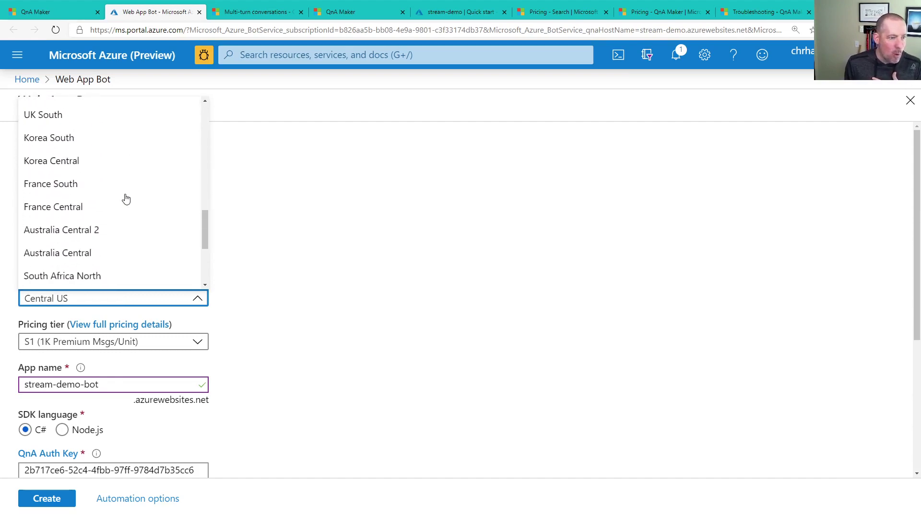
{"action": "scroll", "coordinate": [125, 198], "scroll_direction": "down", "scroll_amount": 5}
{"action": "scroll", "coordinate": [181, 243], "scroll_direction": "up", "scroll_amount": 2}
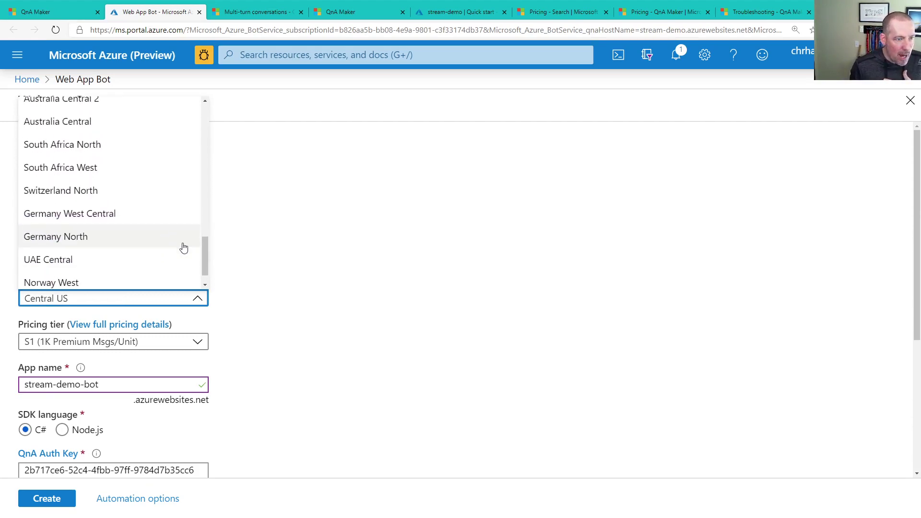
{"action": "left_click_drag", "start_coordinate": [199, 253], "coordinate": [211, 106]}
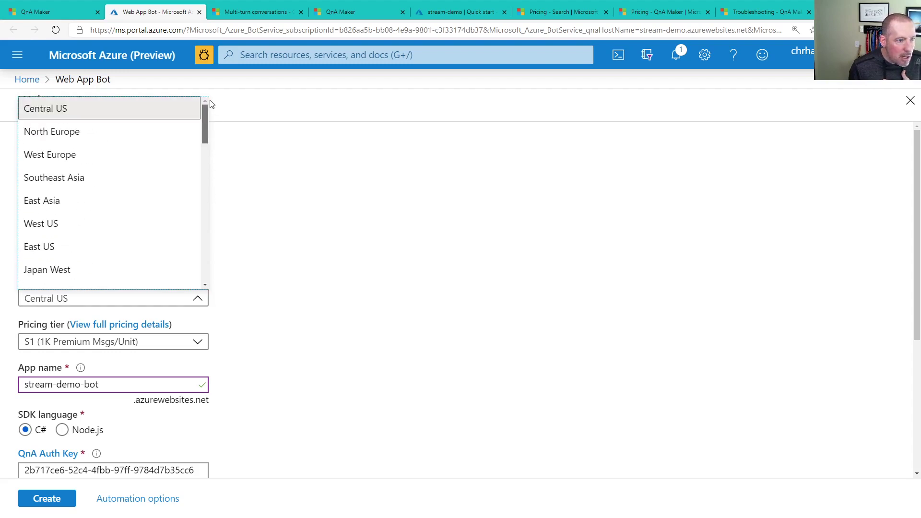
{"action": "scroll", "coordinate": [128, 209], "scroll_direction": "down", "scroll_amount": 3}
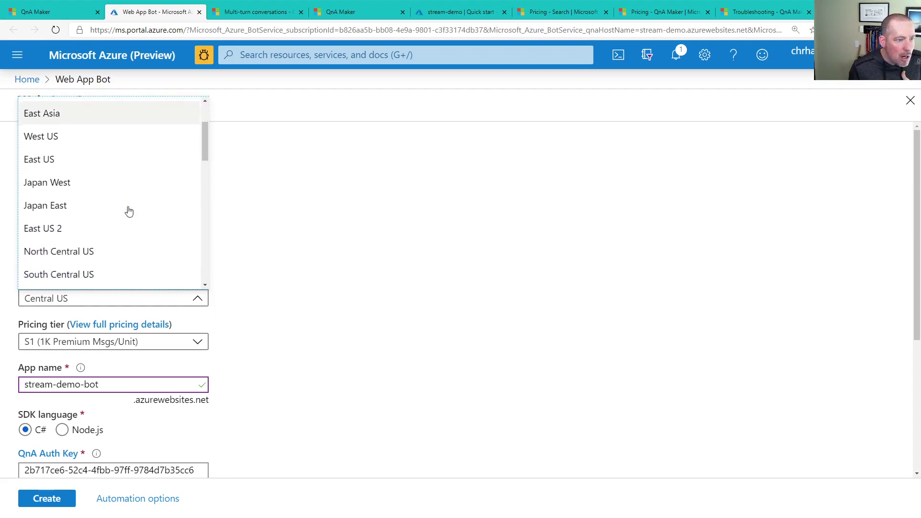
{"action": "scroll", "coordinate": [128, 211], "scroll_direction": "down", "scroll_amount": 3}
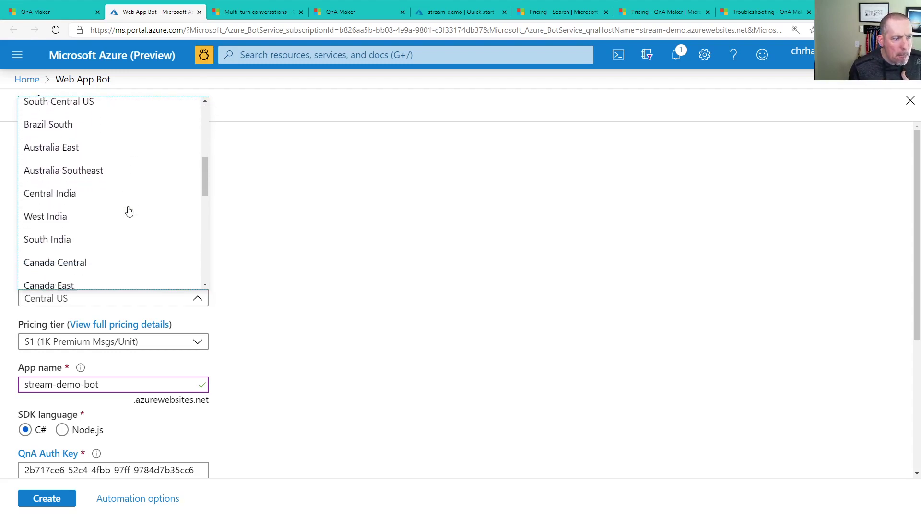
{"action": "scroll", "coordinate": [129, 212], "scroll_direction": "down", "scroll_amount": 3}
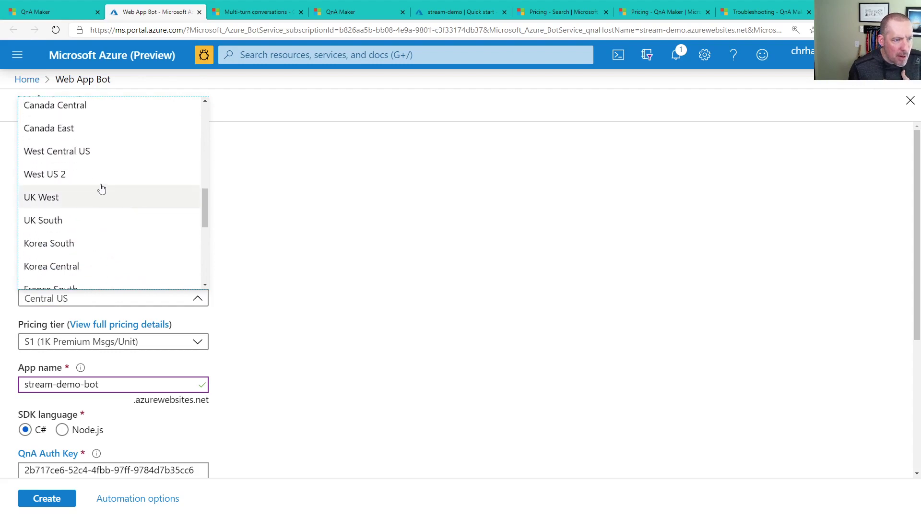
{"action": "left_click", "coordinate": [98, 174]}
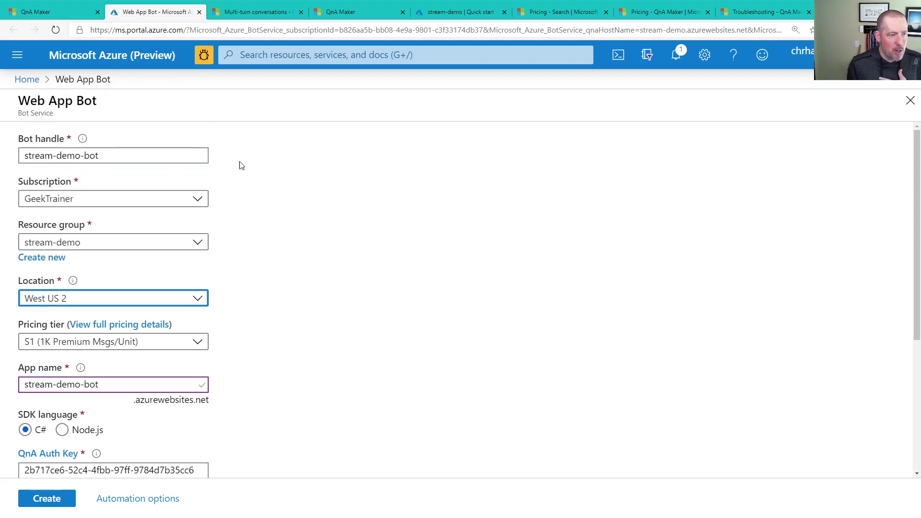
- Set the bot's pricing tier to F0 (10K Premium Messages) and its SDK language to Node.js
{"action": "left_click", "coordinate": [115, 351]}
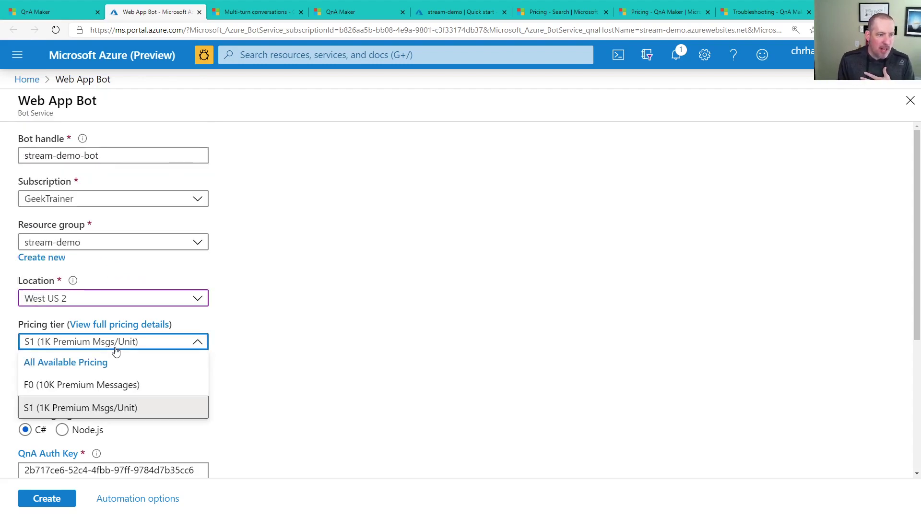
{"action": "left_click", "coordinate": [95, 385]}
{"action": "scroll", "coordinate": [296, 329], "scroll_direction": "down", "scroll_amount": 2}
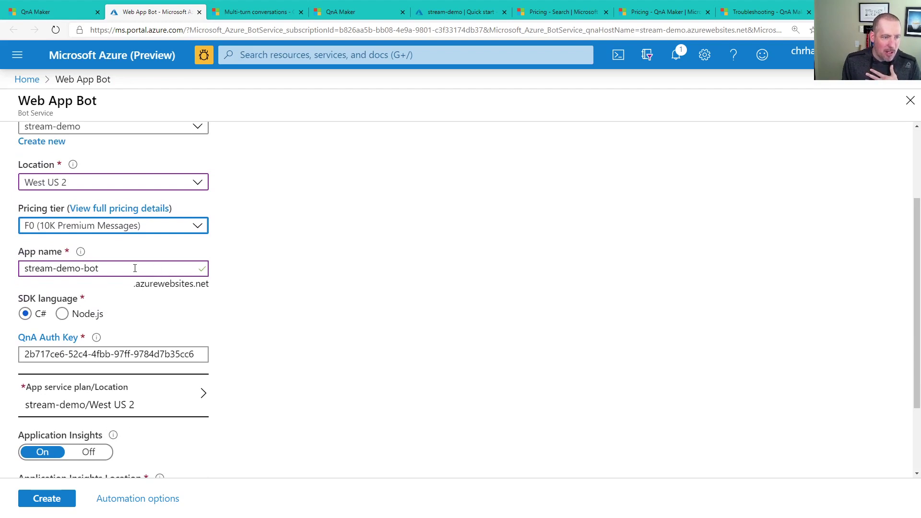
{"action": "left_click", "coordinate": [68, 317]}
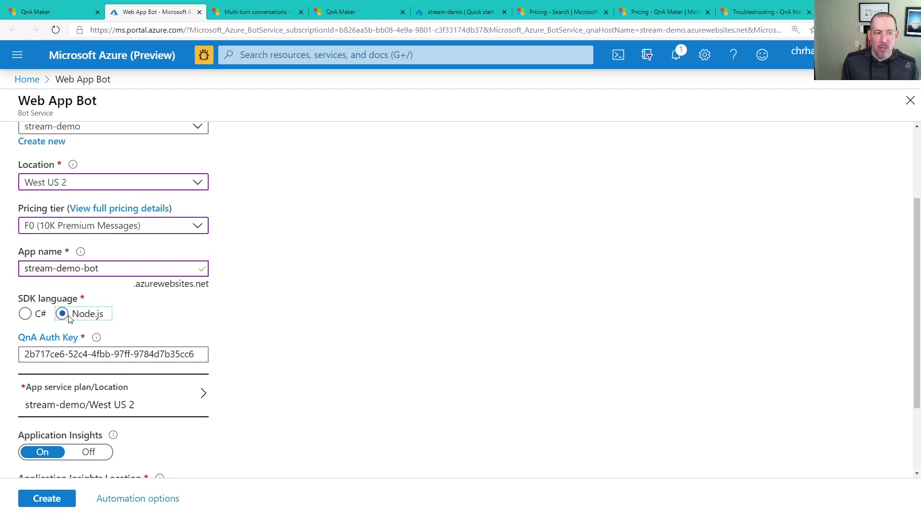
- Turn Application Insights off for the bot and create it
{"action": "left_click", "coordinate": [89, 453]}
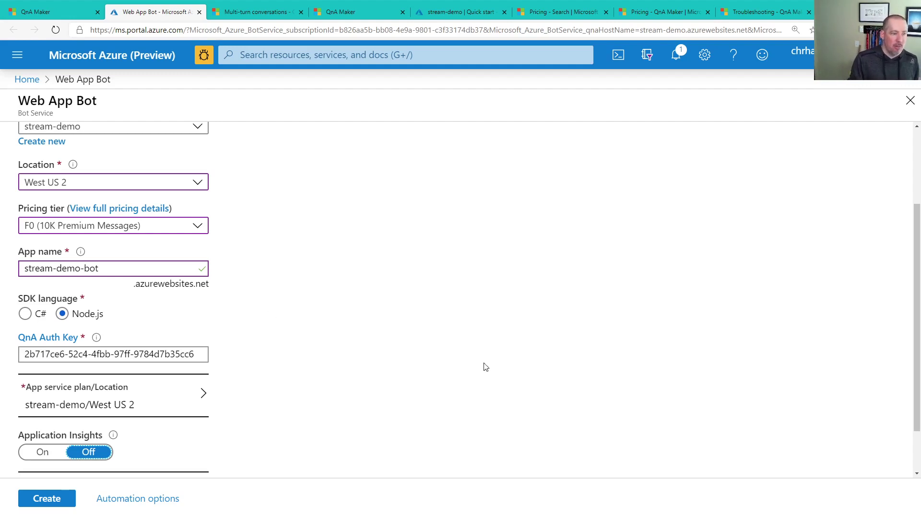
{"action": "scroll", "coordinate": [250, 420], "scroll_direction": "down", "scroll_amount": 2}
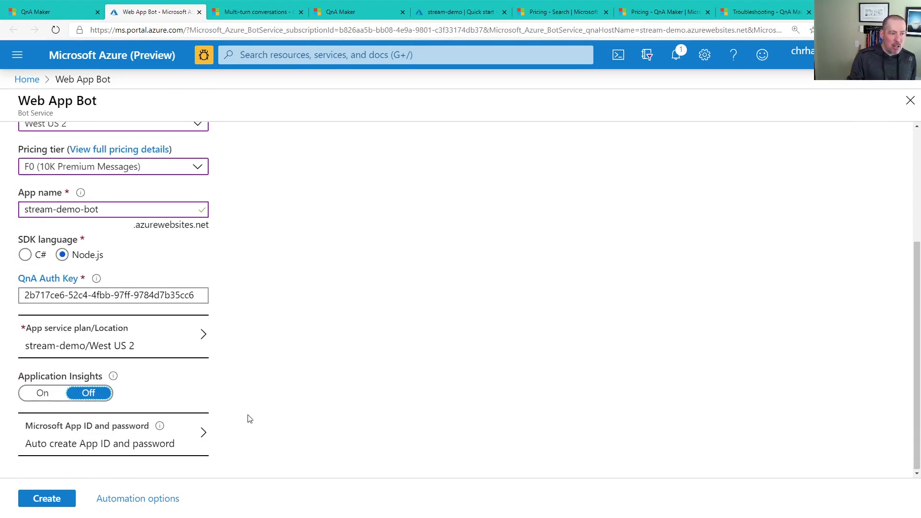
{"action": "left_click", "coordinate": [48, 498]}
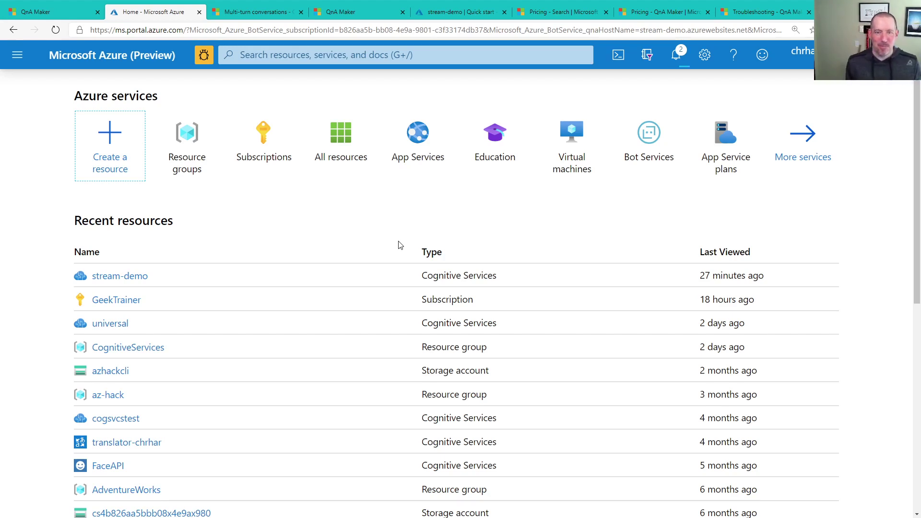
- Check the bot's deployment overview from the portal notifications and return to the portal home page
{"action": "left_click", "coordinate": [674, 60]}
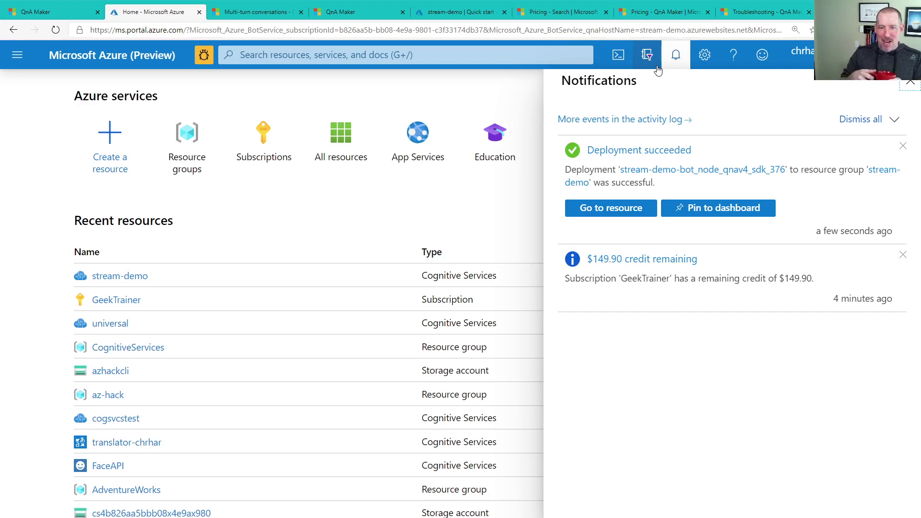
{"action": "left_click", "coordinate": [730, 171]}
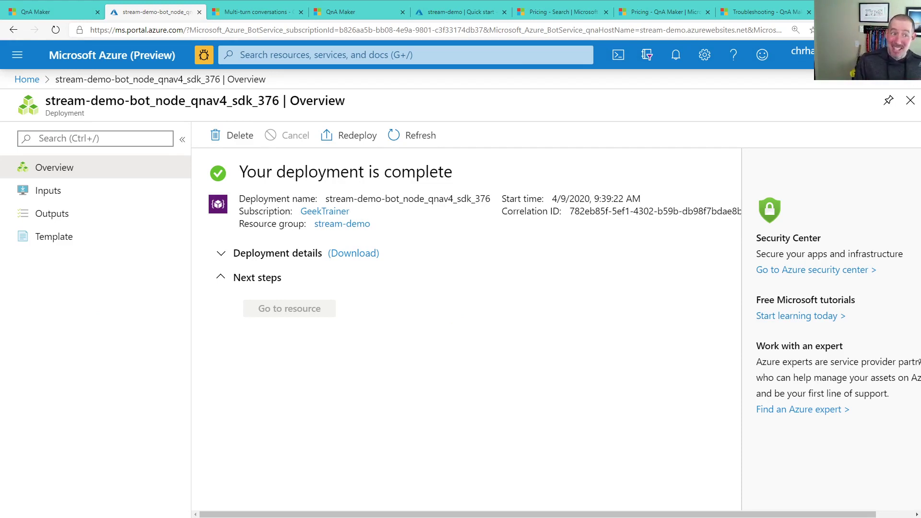
{"action": "left_click", "coordinate": [30, 80]}
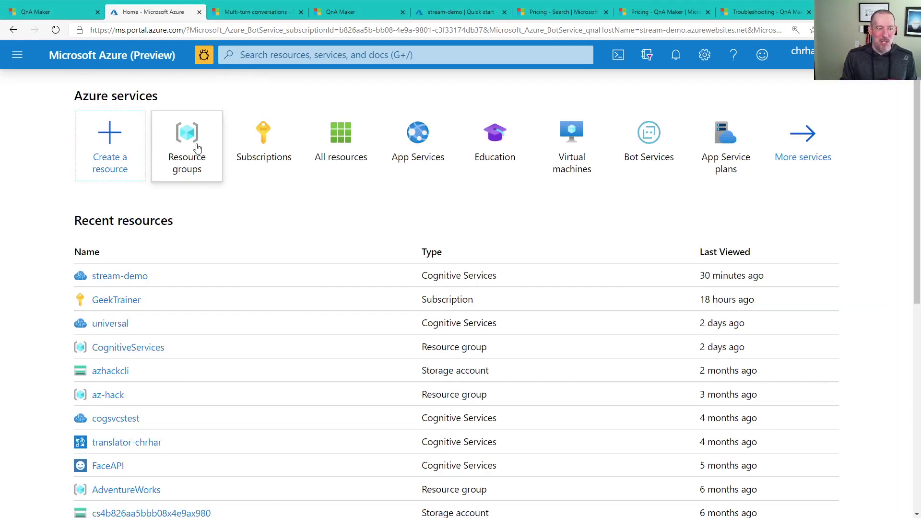
- Open the stream-demo-bot Web App Bot from the stream-demo resource group and review the channels it can connect to
{"action": "left_click", "coordinate": [197, 148]}
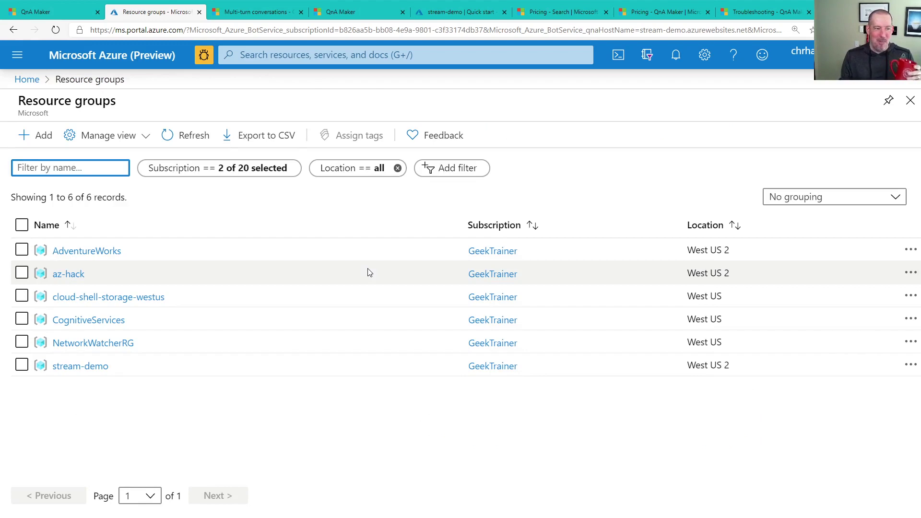
{"action": "left_click", "coordinate": [61, 370]}
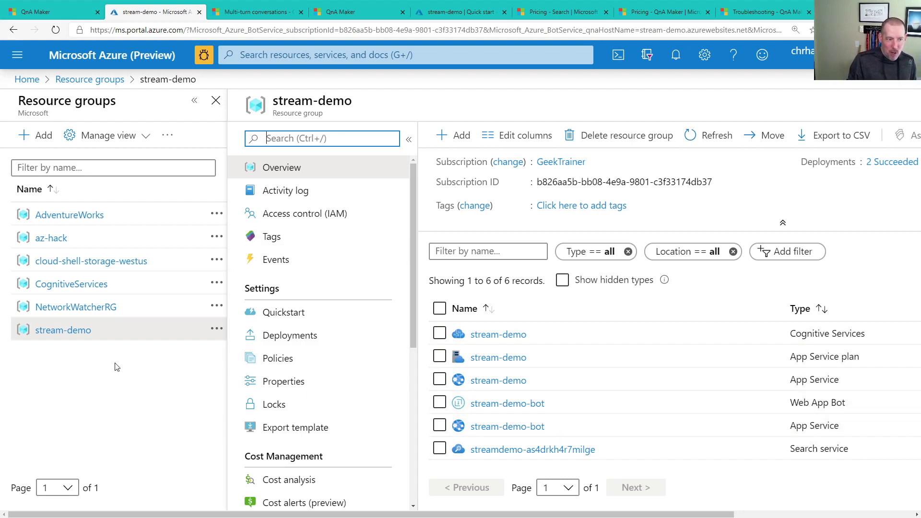
{"action": "left_click", "coordinate": [505, 407]}
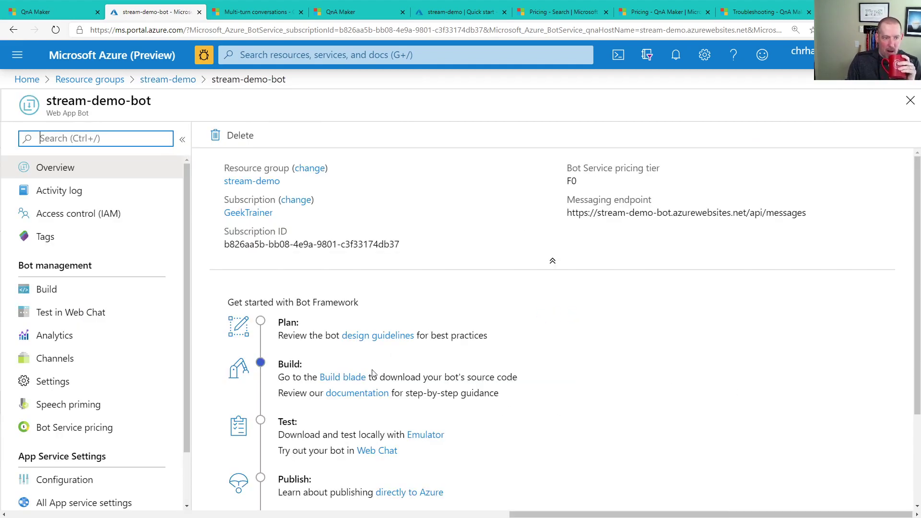
{"action": "left_click", "coordinate": [97, 360]}
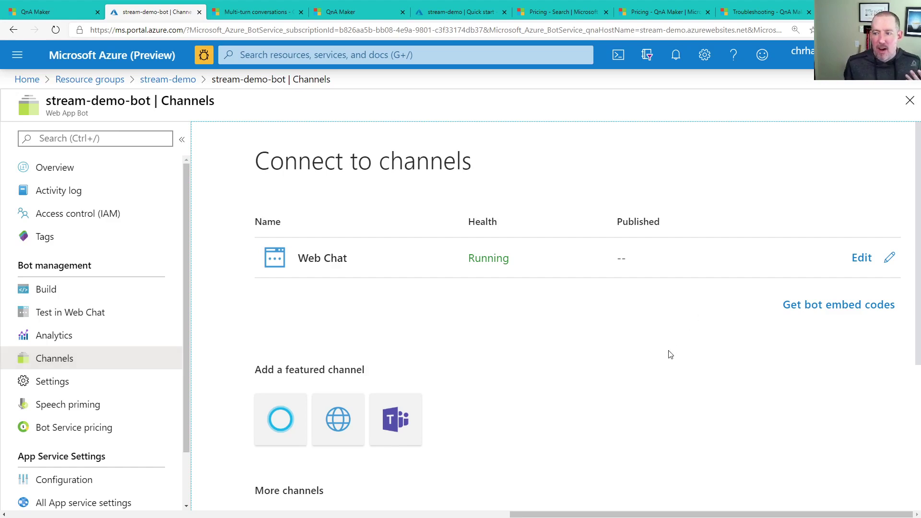
{"action": "scroll", "coordinate": [669, 355], "scroll_direction": "down", "scroll_amount": 5}
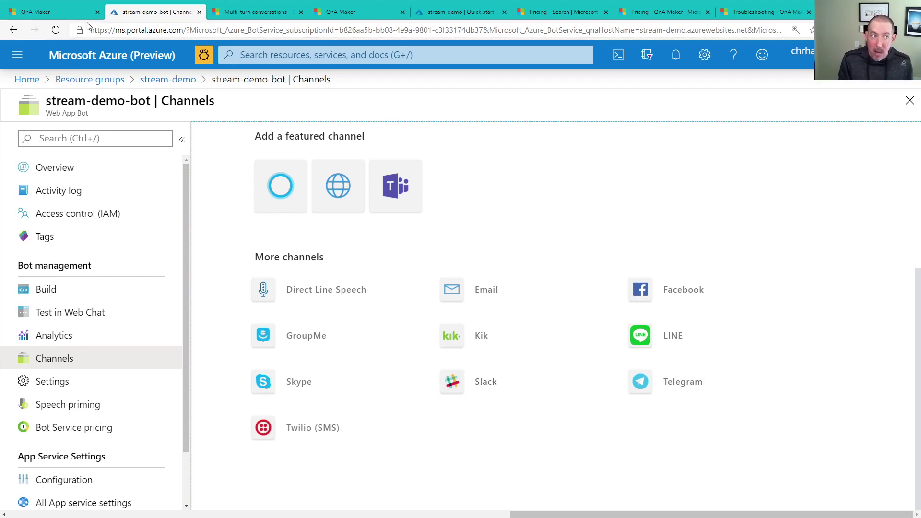
- Open the form for creating a new knowledge base in QnA Maker and review its chit-chat personality options
{"action": "left_click", "coordinate": [283, 14]}
{"action": "scroll", "coordinate": [355, 180], "scroll_direction": "up", "scroll_amount": 6}
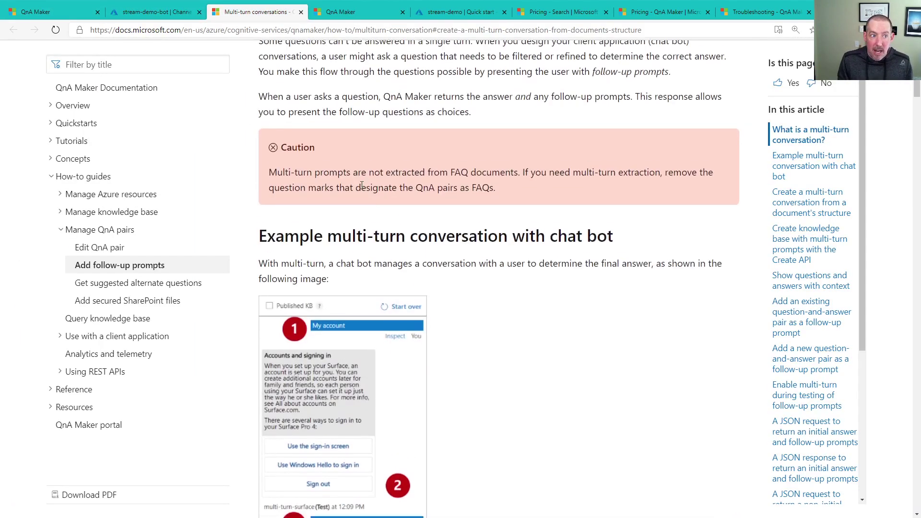
{"action": "key", "text": "ctrl+Tab"}
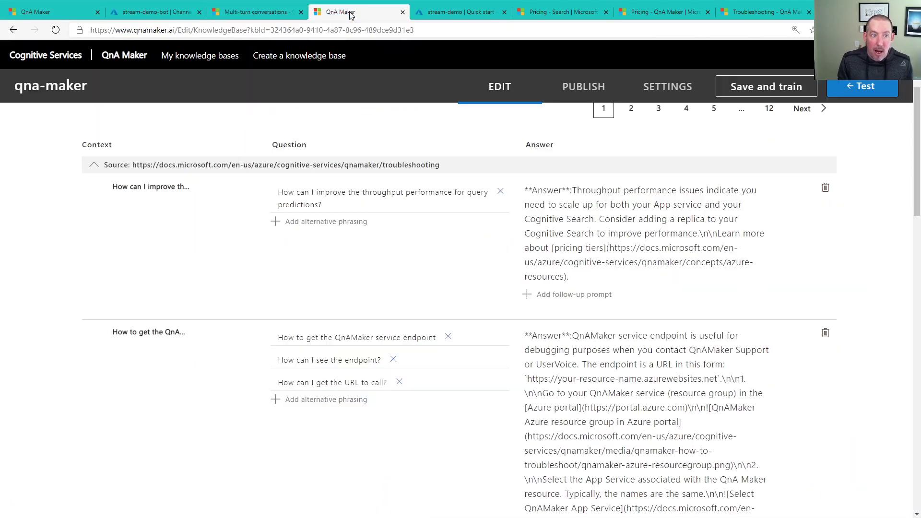
{"action": "left_click", "coordinate": [289, 59]}
{"action": "scroll", "coordinate": [578, 248], "scroll_direction": "up", "scroll_amount": 9}
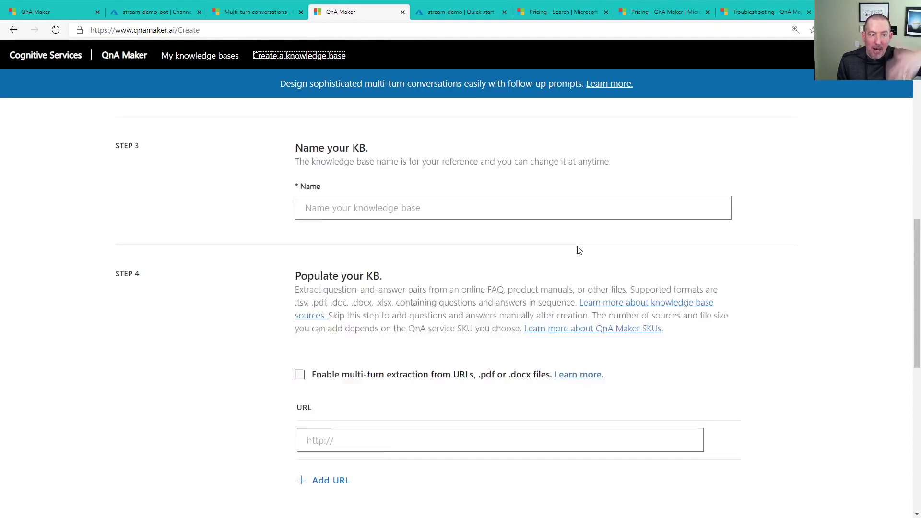
{"action": "scroll", "coordinate": [578, 250], "scroll_direction": "up", "scroll_amount": 10}
{"action": "scroll", "coordinate": [578, 250], "scroll_direction": "down", "scroll_amount": 13}
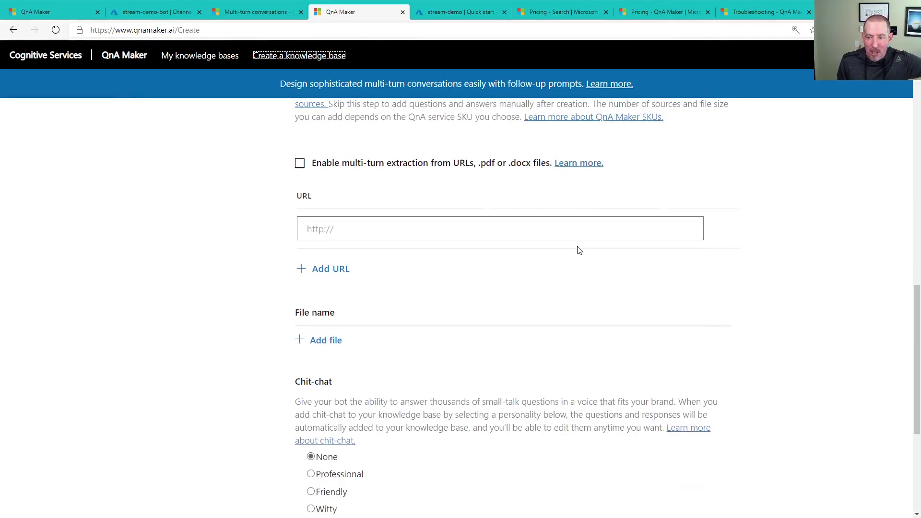
{"action": "scroll", "coordinate": [579, 248], "scroll_direction": "down", "scroll_amount": 5}
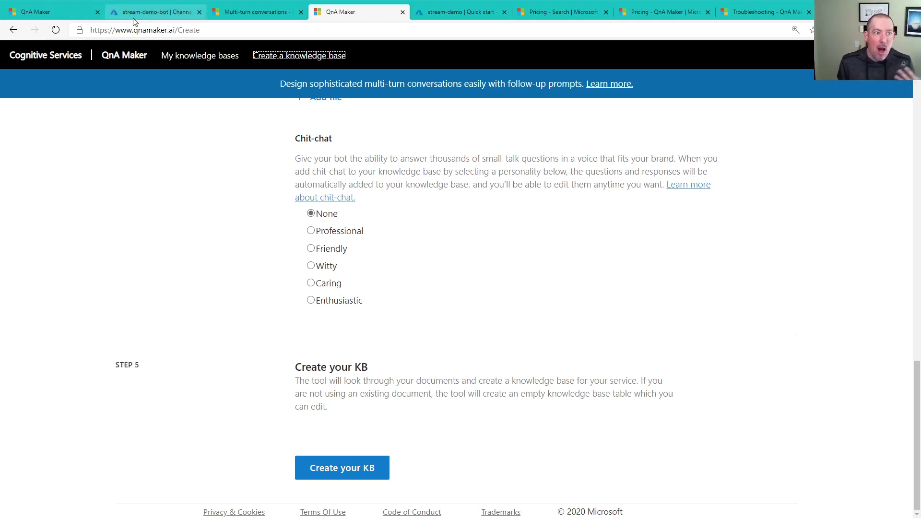
- Return to the bot's channels in the Azure portal and examine the credentials required by the Facebook channel configuration
{"action": "left_click", "coordinate": [150, 13]}
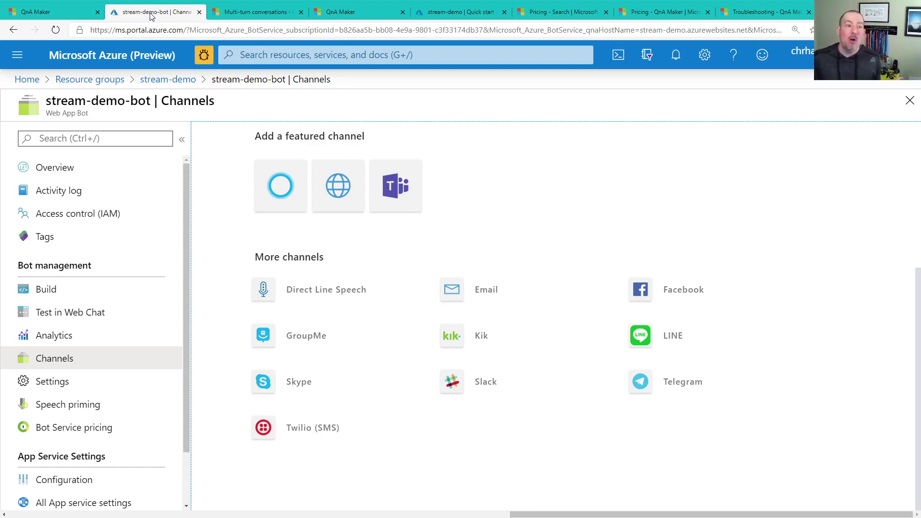
{"action": "left_click", "coordinate": [646, 289]}
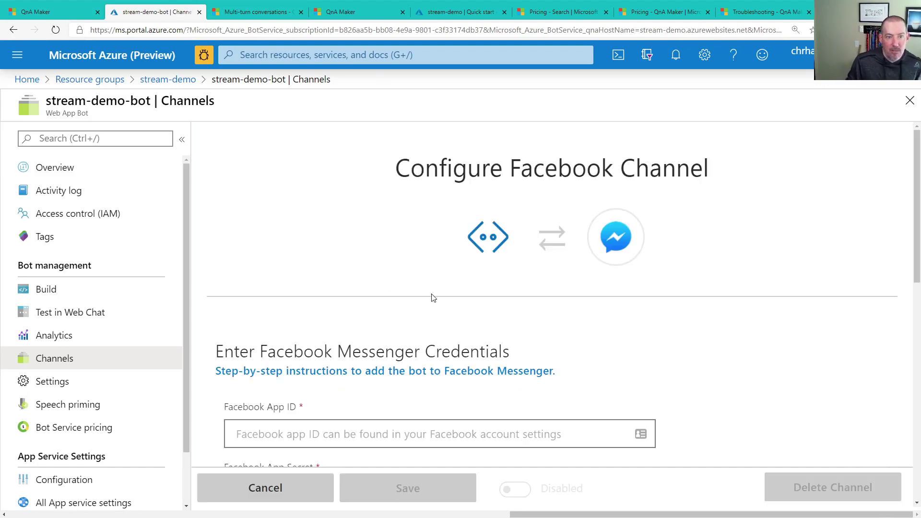
{"action": "scroll", "coordinate": [432, 297], "scroll_direction": "down", "scroll_amount": 2}
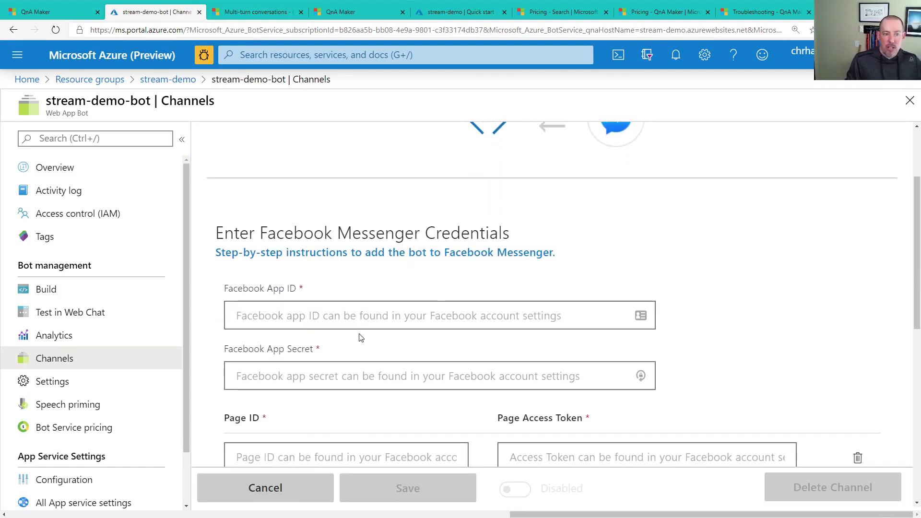
{"action": "scroll", "coordinate": [361, 337], "scroll_direction": "down", "scroll_amount": 1}
{"action": "scroll", "coordinate": [361, 338], "scroll_direction": "down", "scroll_amount": 2}
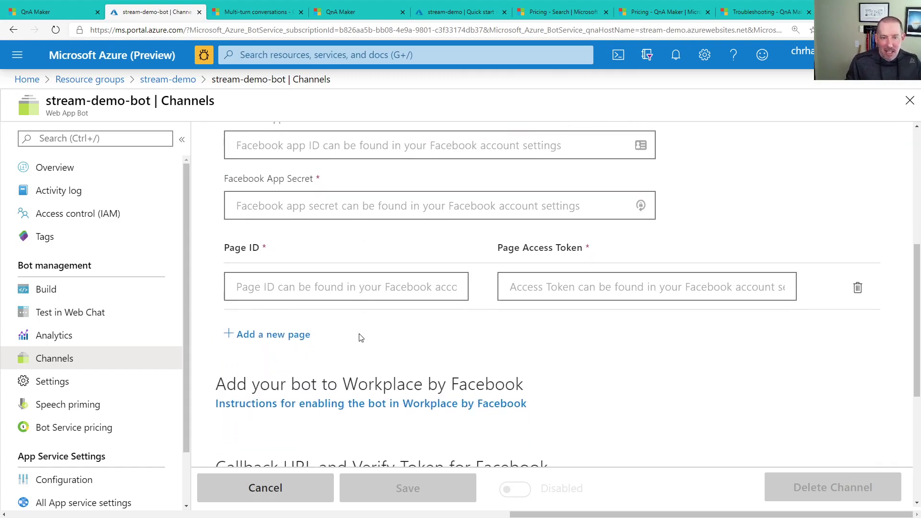
{"action": "scroll", "coordinate": [360, 338], "scroll_direction": "down", "scroll_amount": 1}
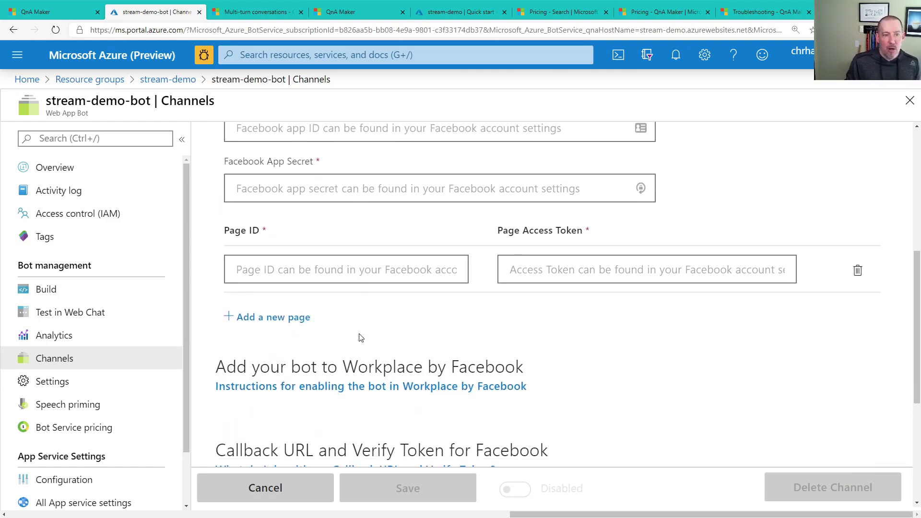
- Read the instructions for enabling the bot in Workplace by Facebook, and leave the Facebook channel configuration for the channel list
{"action": "left_click", "coordinate": [351, 386]}
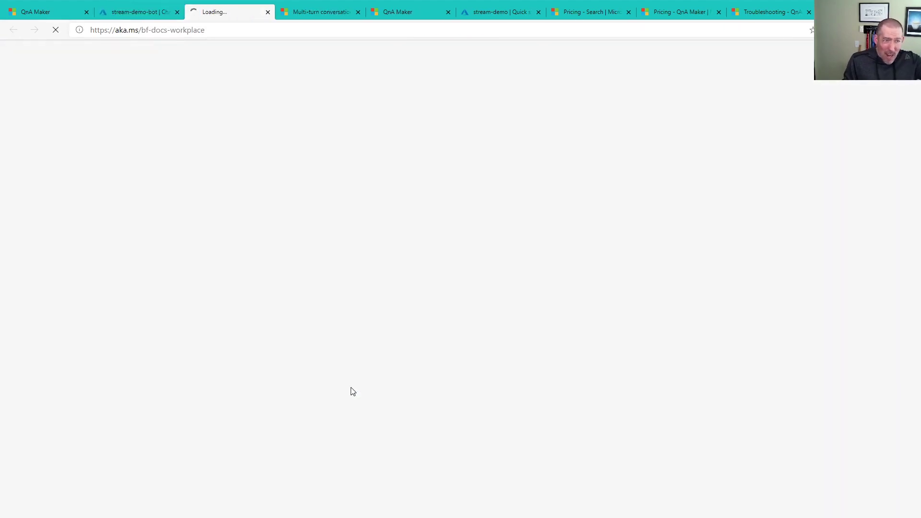
{"action": "scroll", "coordinate": [352, 390], "scroll_direction": "down", "scroll_amount": 10}
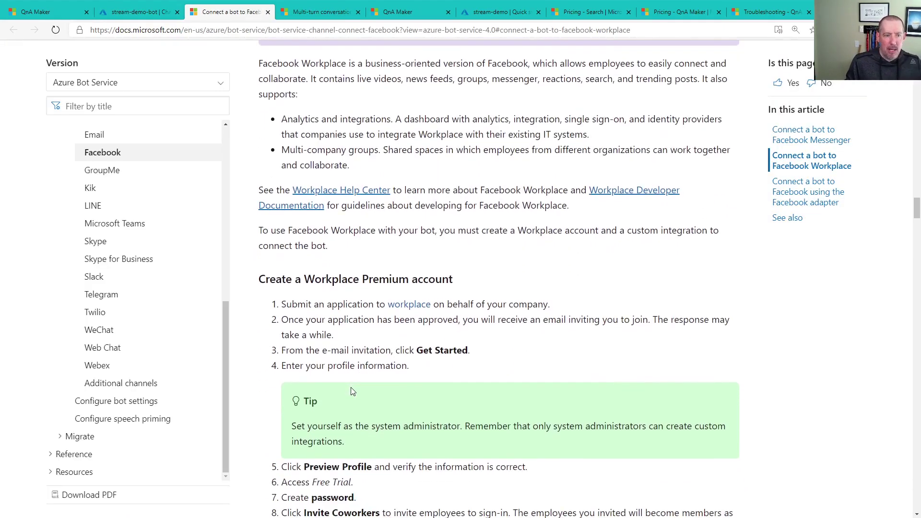
{"action": "scroll", "coordinate": [350, 391], "scroll_direction": "down", "scroll_amount": 10}
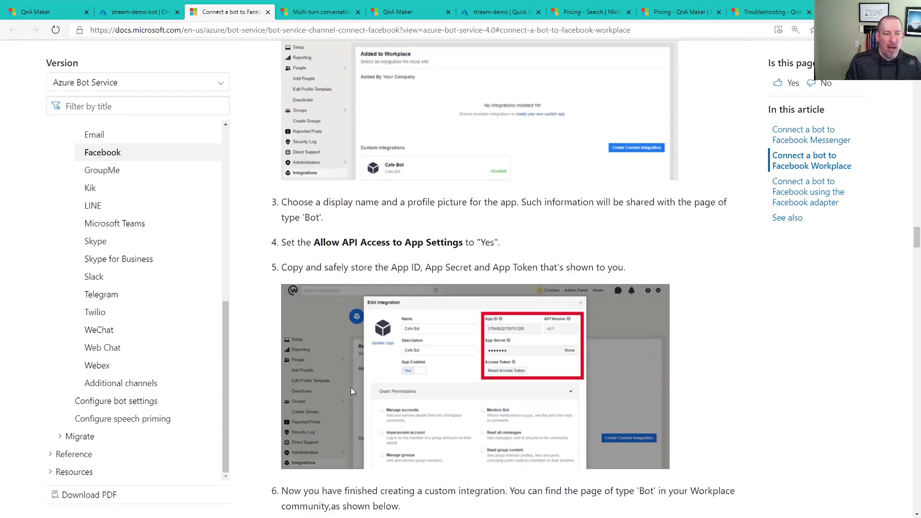
{"action": "scroll", "coordinate": [352, 390], "scroll_direction": "down", "scroll_amount": 3}
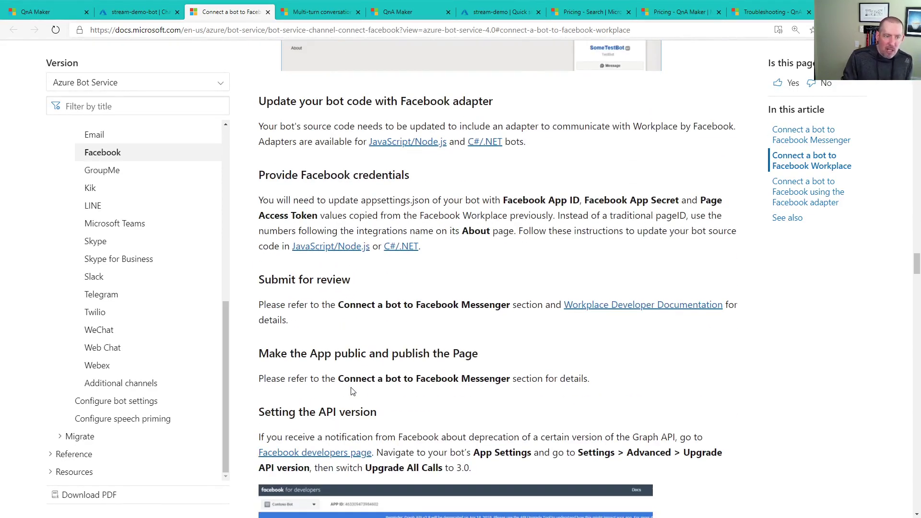
{"action": "left_click", "coordinate": [268, 12]}
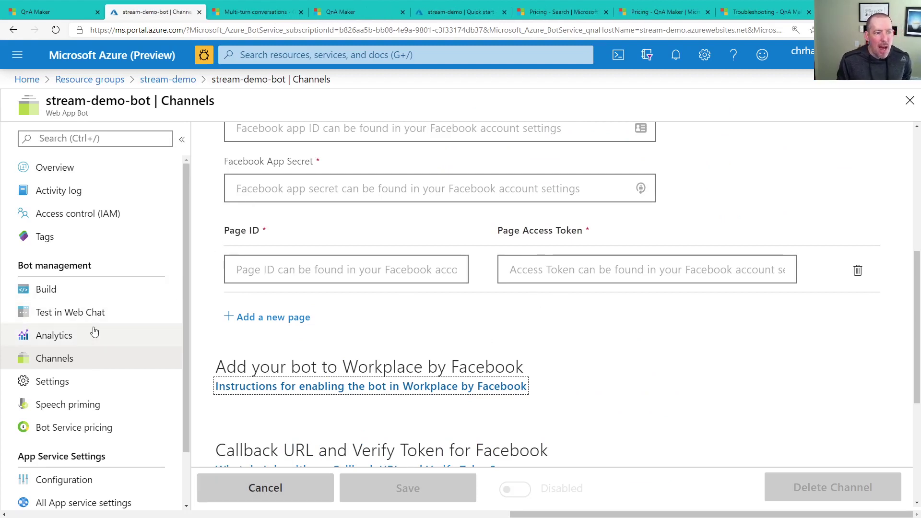
{"action": "left_click", "coordinate": [96, 358]}
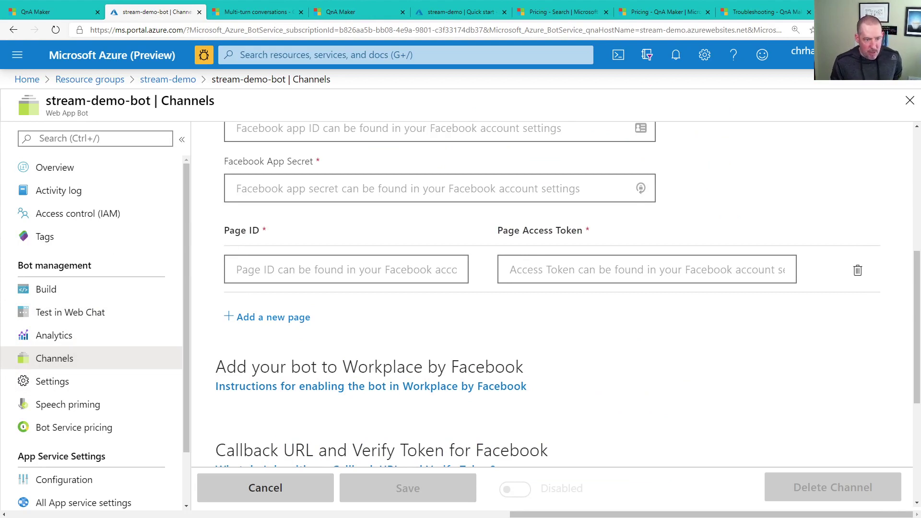
{"action": "left_click", "coordinate": [272, 502]}
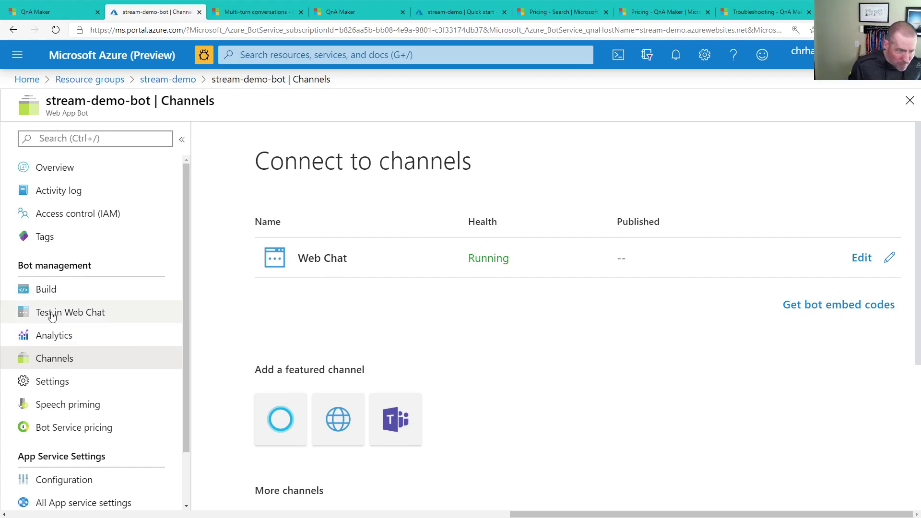
- Open the bot's Test in Web Chat page and ask it "how are you?"
{"action": "left_click", "coordinate": [76, 321]}
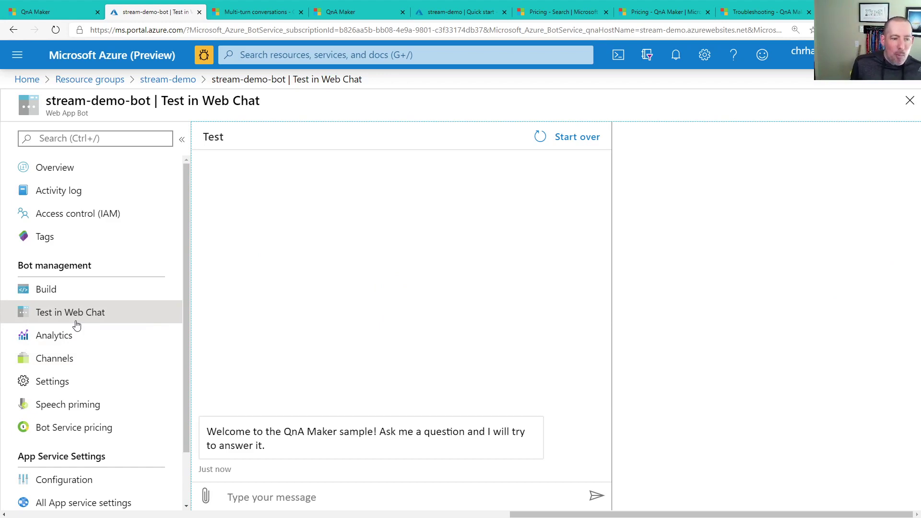
{"action": "left_click", "coordinate": [290, 499]}
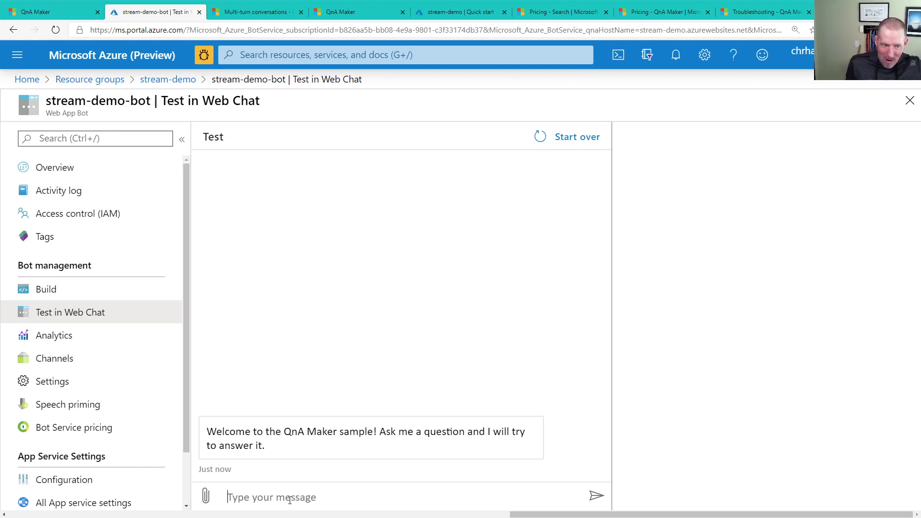
{"action": "type", "text": "how are you?"}
{"action": "key", "text": "Return"}
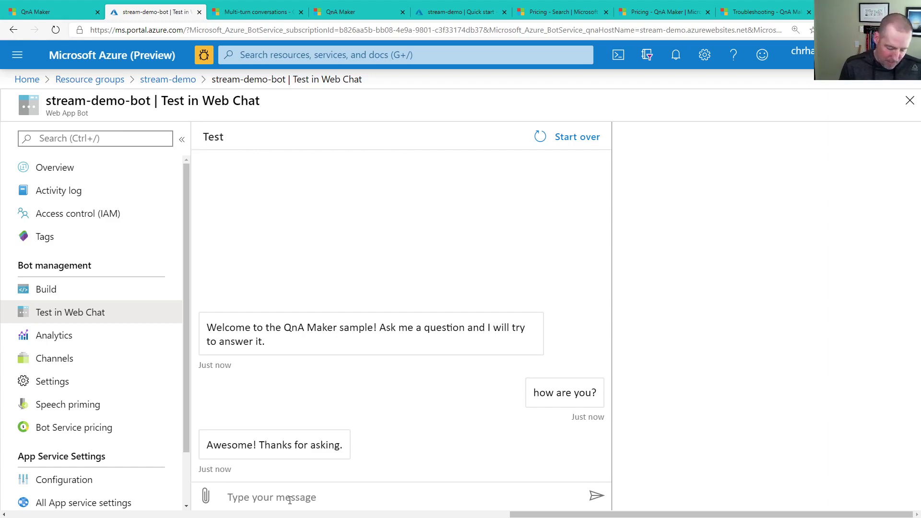
- Ask the bot "How can I get the endpoint?" in the test chat, and check the answer and its Azure portal link
{"action": "type", "text": "How can Ig"}
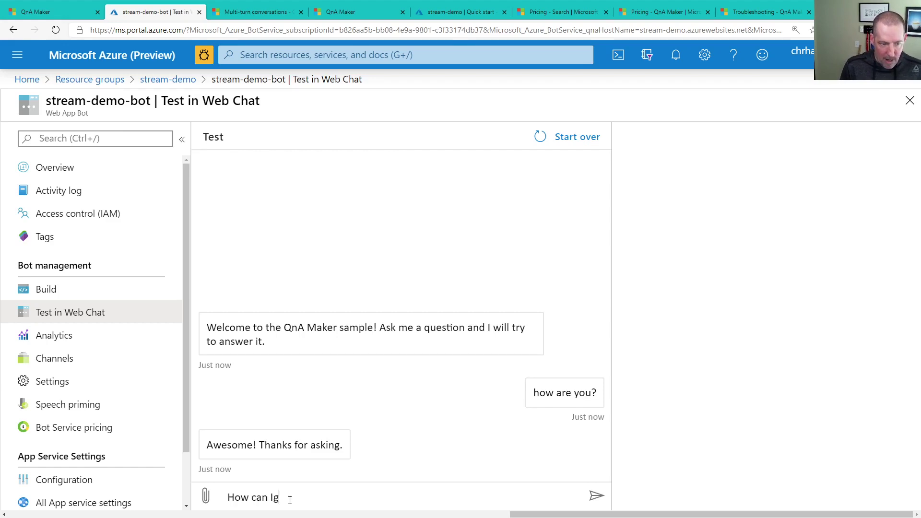
{"action": "key", "text": "BackSpace"}
{"action": "type", "text": "get the endpoint?"}
{"action": "key", "text": "Return"}
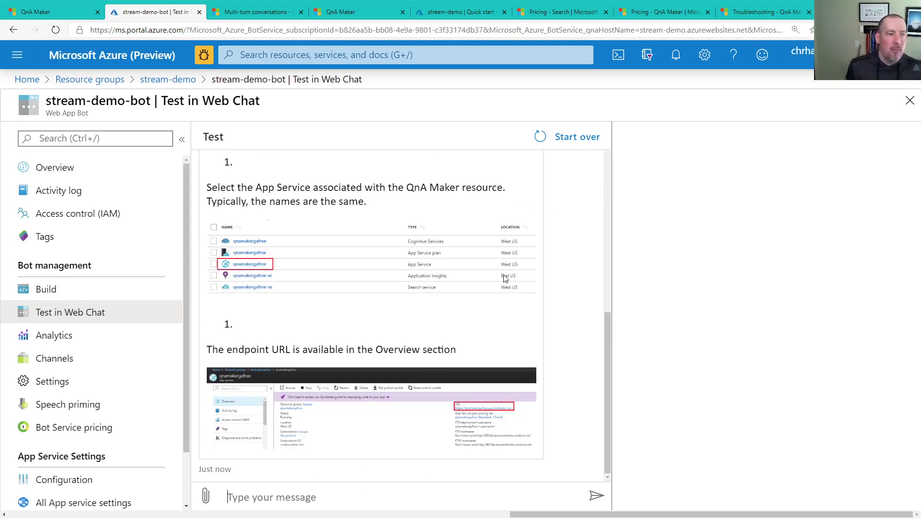
{"action": "scroll", "coordinate": [505, 275], "scroll_direction": "up", "scroll_amount": 5}
{"action": "scroll", "coordinate": [507, 271], "scroll_direction": "up", "scroll_amount": 1}
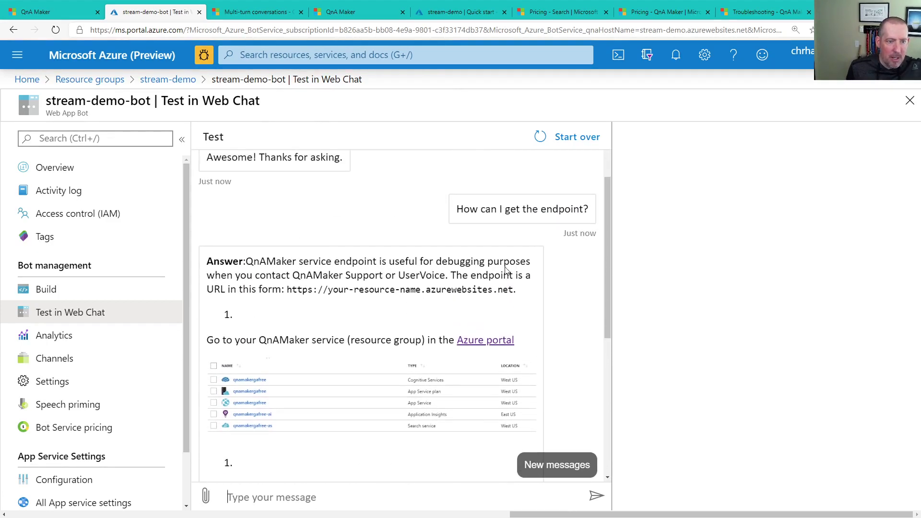
{"action": "scroll", "coordinate": [504, 272], "scroll_direction": "down", "scroll_amount": 1}
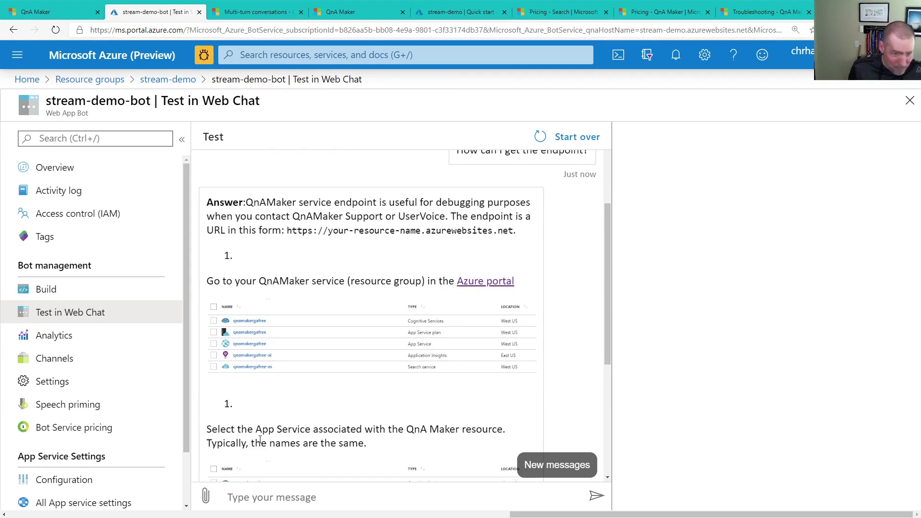
{"action": "left_click", "coordinate": [472, 287]}
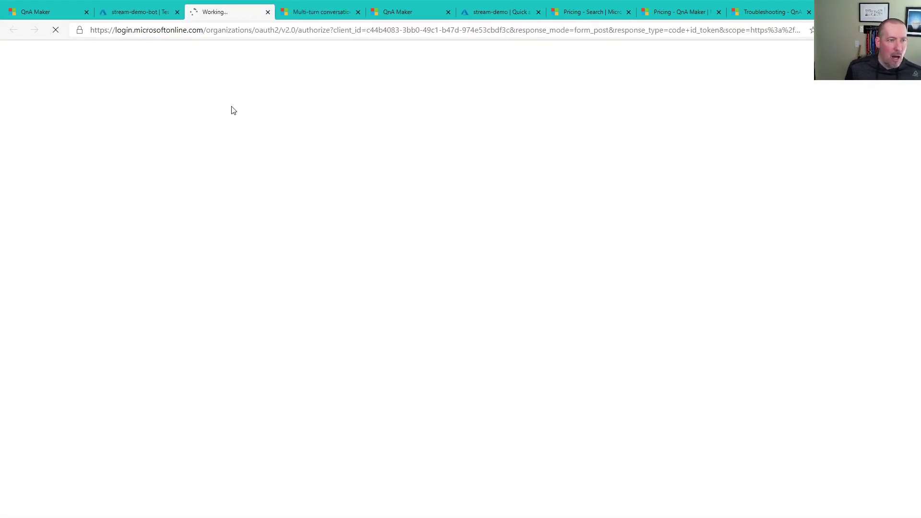
{"action": "left_click", "coordinate": [268, 11]}
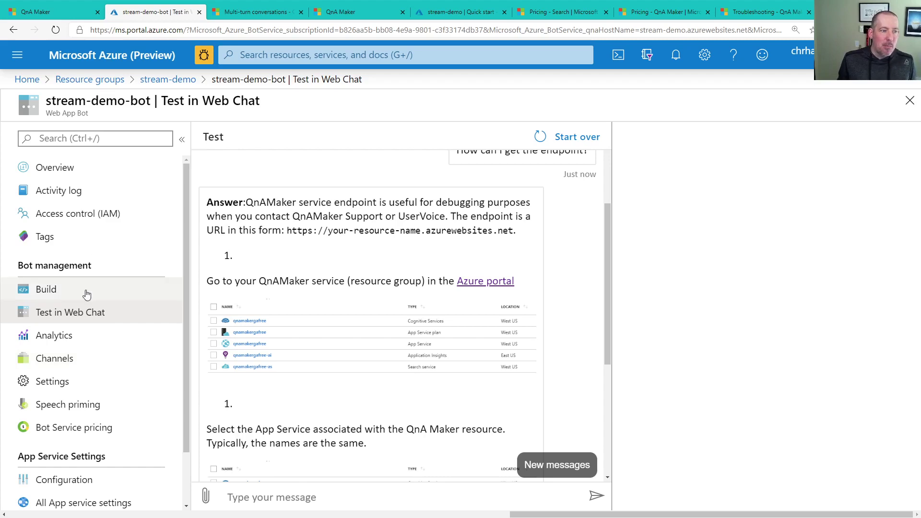
- Open the Web Chat channel's configuration for the Default Site and copy its embed code
{"action": "left_click", "coordinate": [83, 372]}
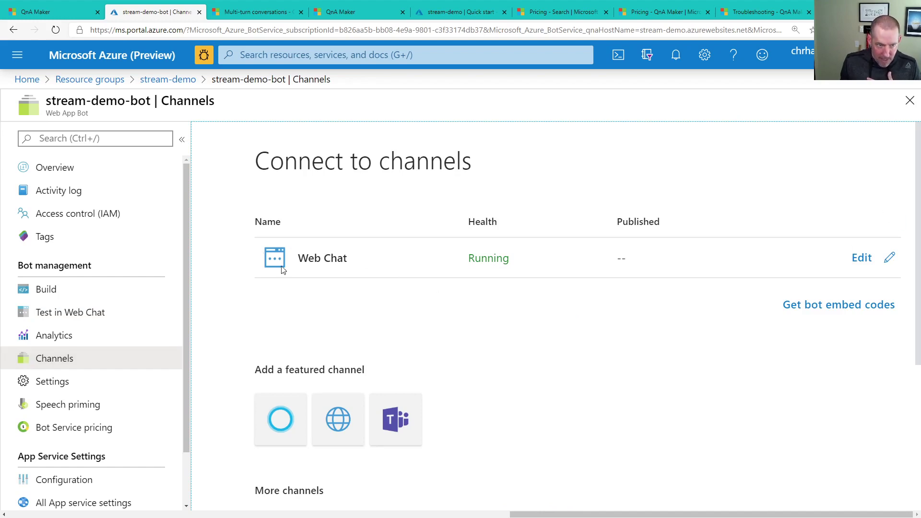
{"action": "left_click", "coordinate": [888, 259]}
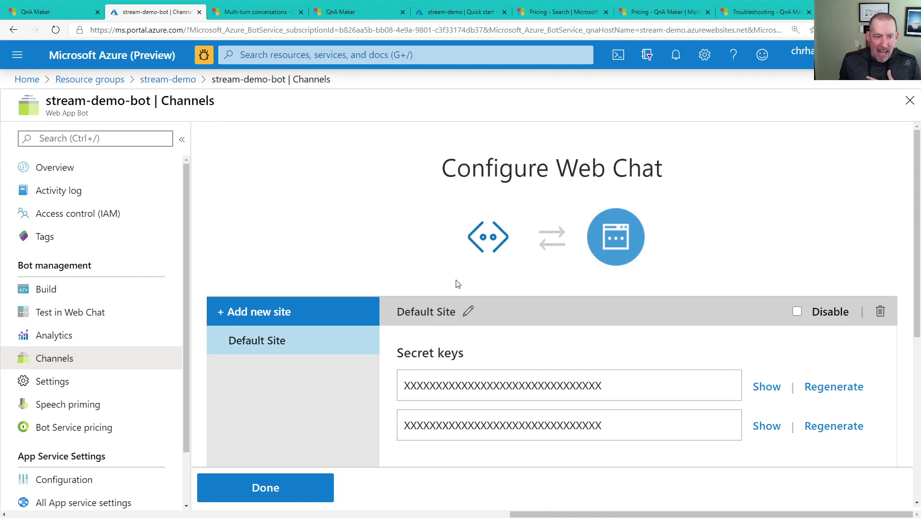
{"action": "scroll", "coordinate": [398, 283], "scroll_direction": "down", "scroll_amount": 5}
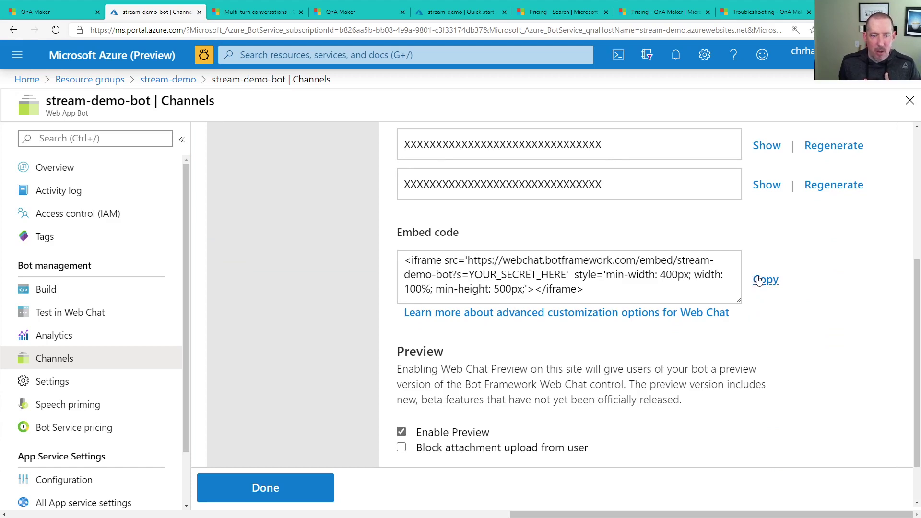
{"action": "scroll", "coordinate": [759, 281], "scroll_direction": "up", "scroll_amount": 5}
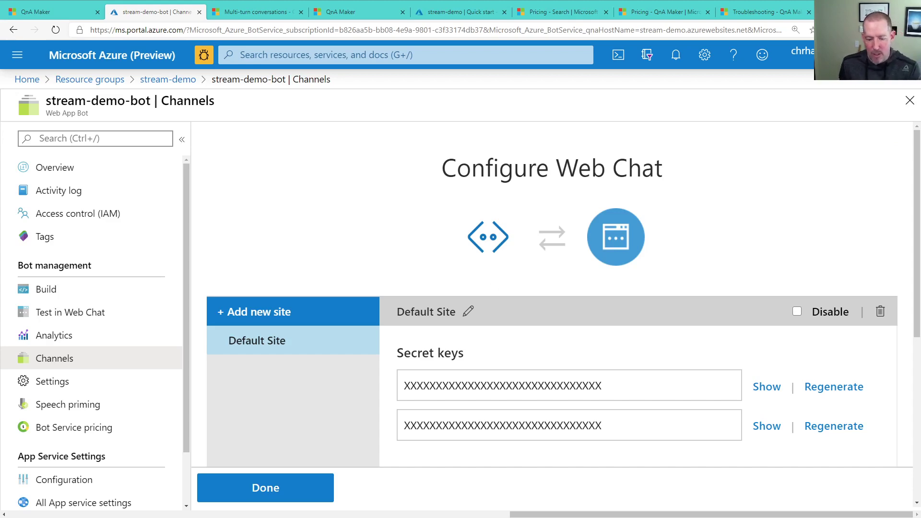
- Paste the Web Chat embed code into demo.html in Visual Studio Code with the channel's secret key in place of YOUR_SECRET_HERE, and save
{"action": "key", "text": "alt+Tab"}
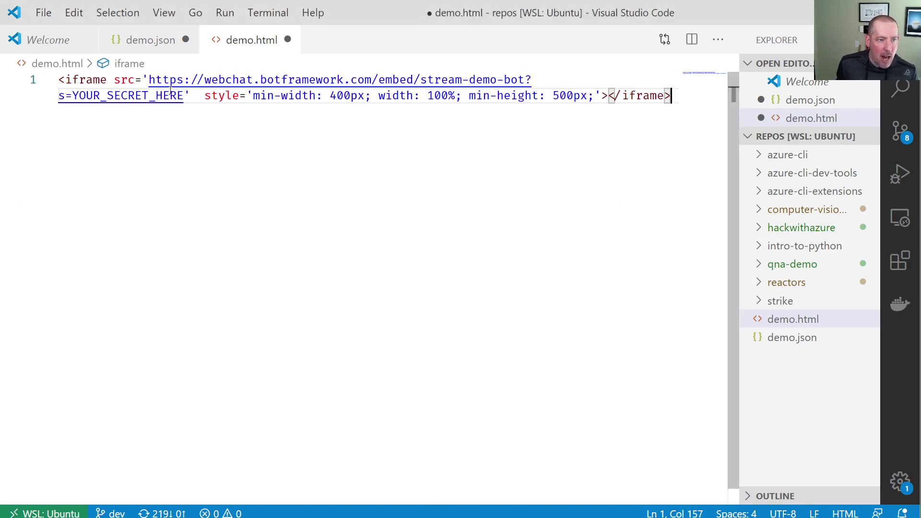
{"action": "left_click_drag", "start_coordinate": [183, 95], "coordinate": [73, 95]}
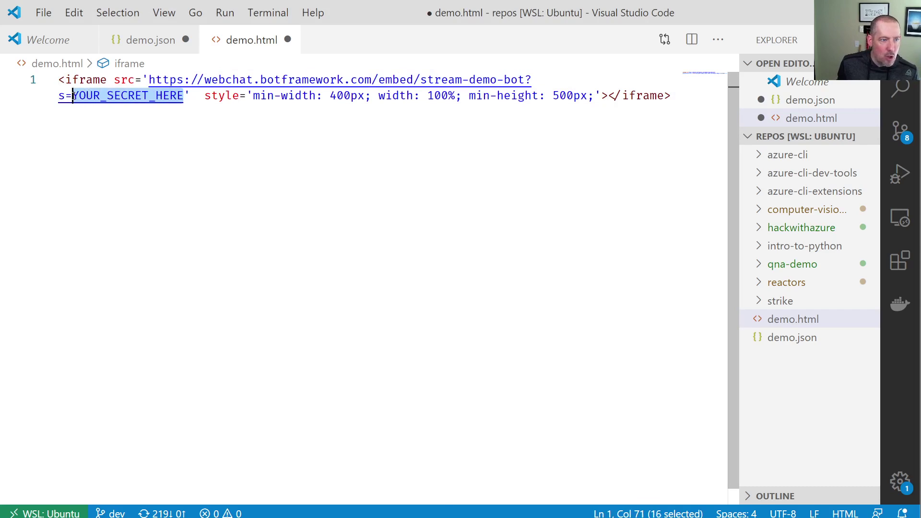
{"action": "key", "text": "ctrl+v"}
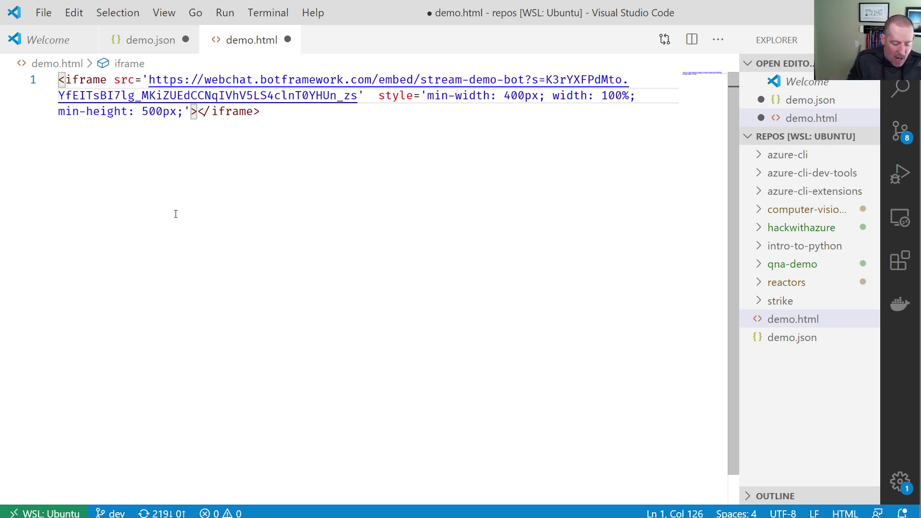
{"action": "key", "text": "ctrl+s"}
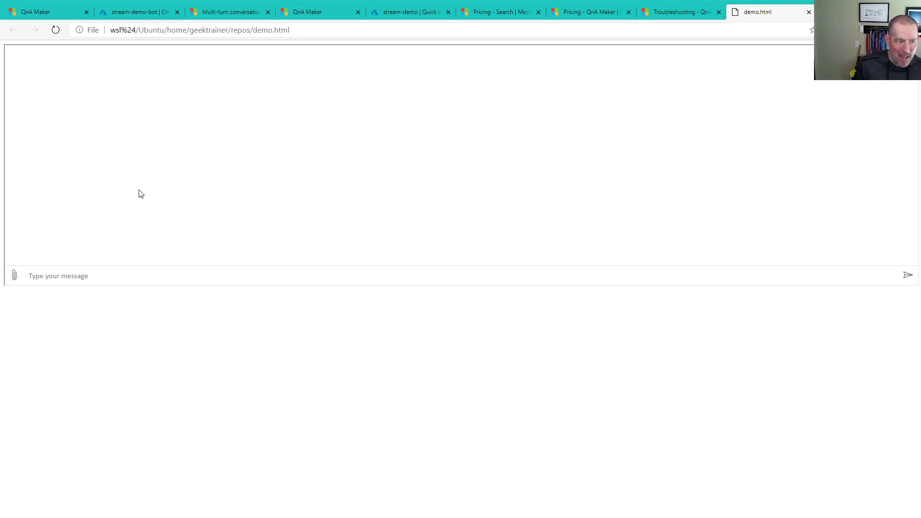
- Ask the bot embedded in the demo.html page in the browser "how are you?"
{"action": "left_click", "coordinate": [159, 276]}
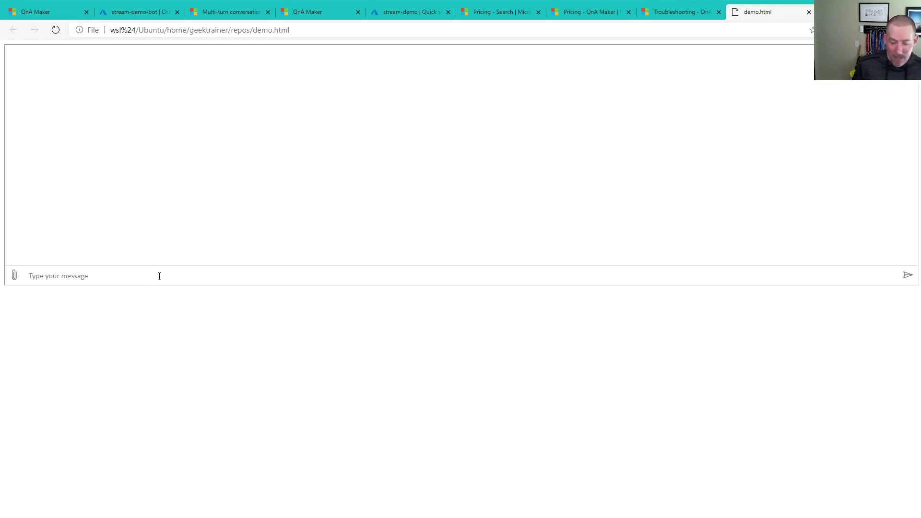
{"action": "key", "text": "ctrl+plus"}
{"action": "key", "text": "ctrl+plus"}
{"action": "key", "text": "ctrl+plus"}
{"action": "key", "text": "ctrl+plus"}
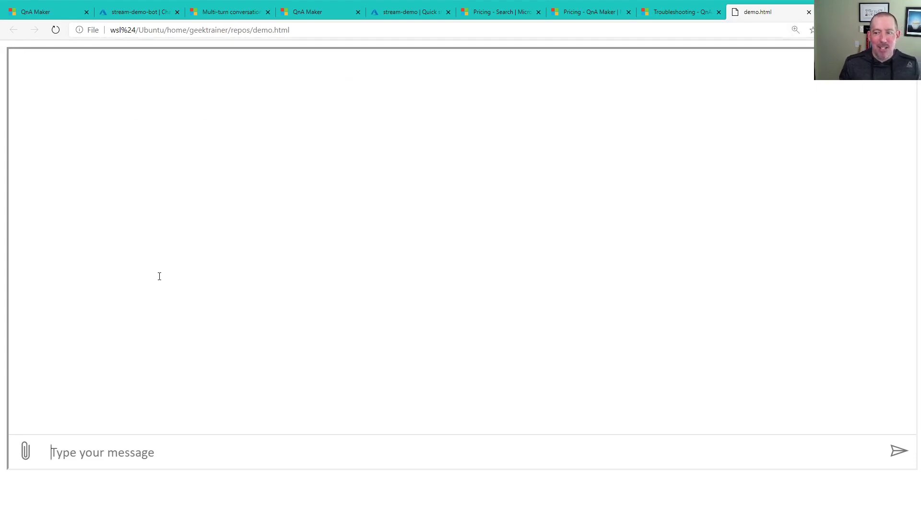
{"action": "type", "text": "how are you?"}
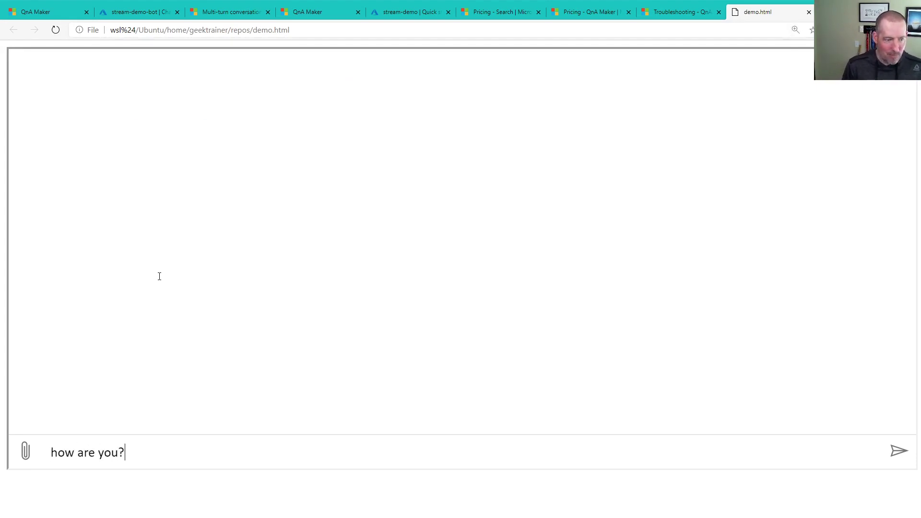
{"action": "key", "text": "Return"}
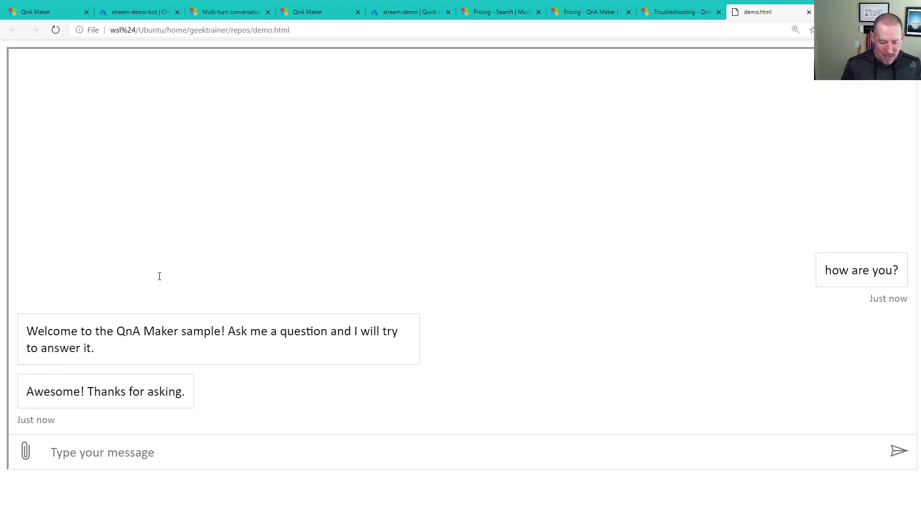
- Ask the embedded bot in demo.html "how can i get the end point?"
{"action": "type", "text": "how can i g"}
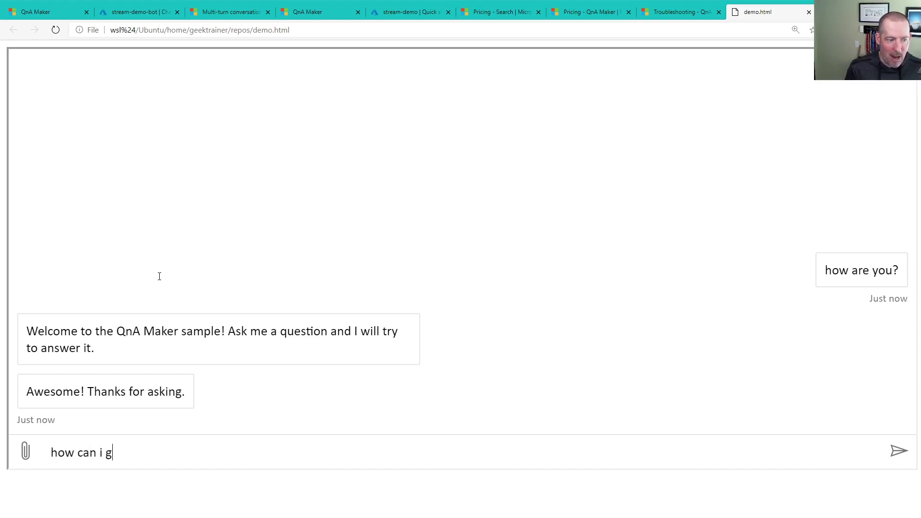
{"action": "type", "text": "et the end point?"}
{"action": "key", "text": "Return"}
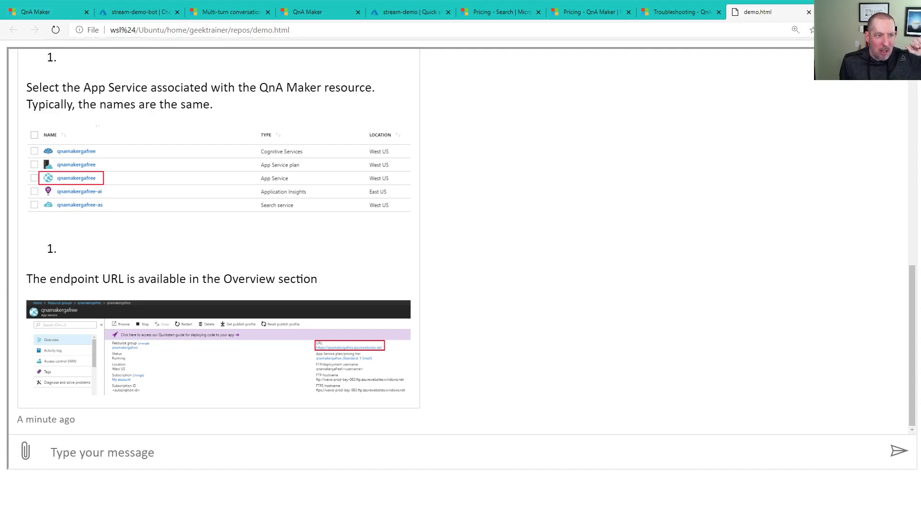
- Return to stream-demo-bot in the Azure portal and examine its test chat, speech priming, settings and build options
{"action": "left_click", "coordinate": [134, 12]}
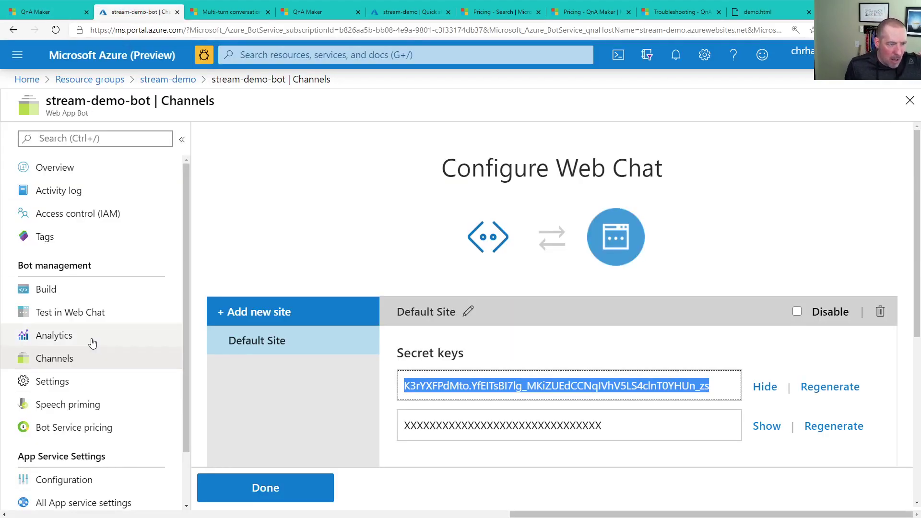
{"action": "left_click", "coordinate": [102, 312]}
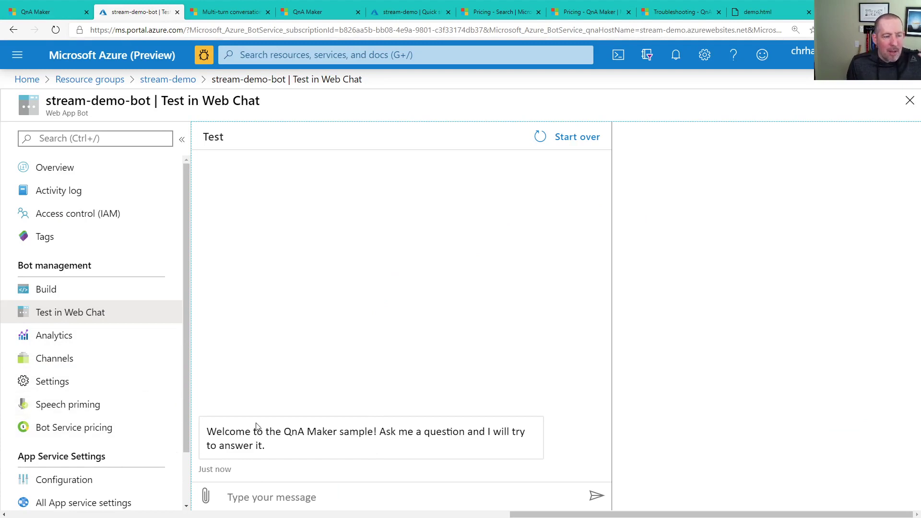
{"action": "left_click", "coordinate": [142, 419]}
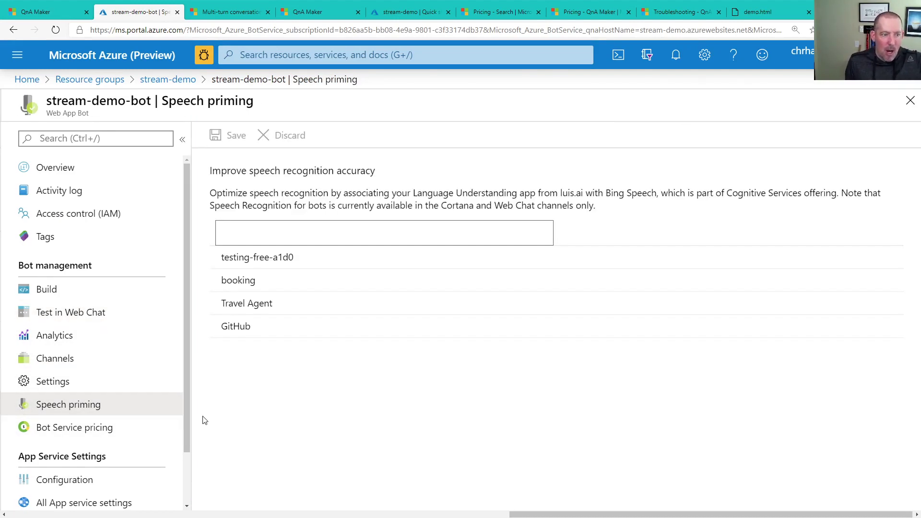
{"action": "left_click", "coordinate": [127, 391]}
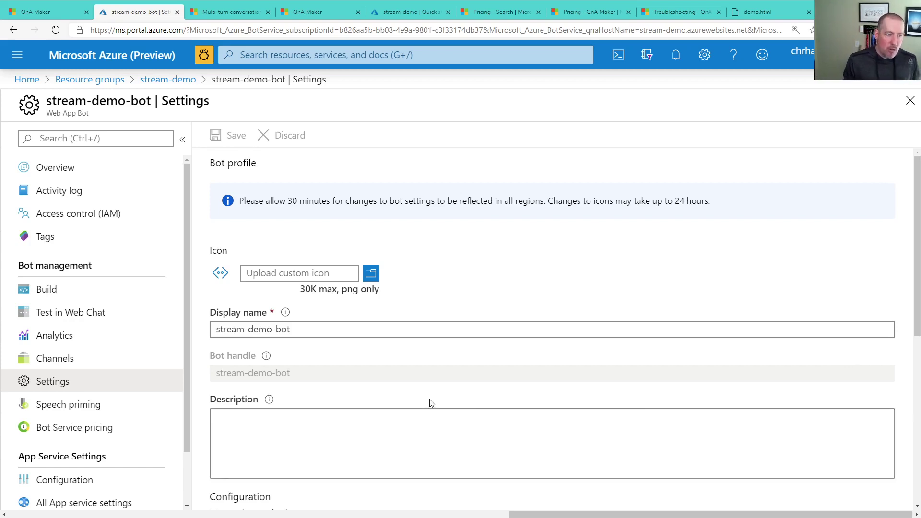
{"action": "left_click", "coordinate": [52, 292]}
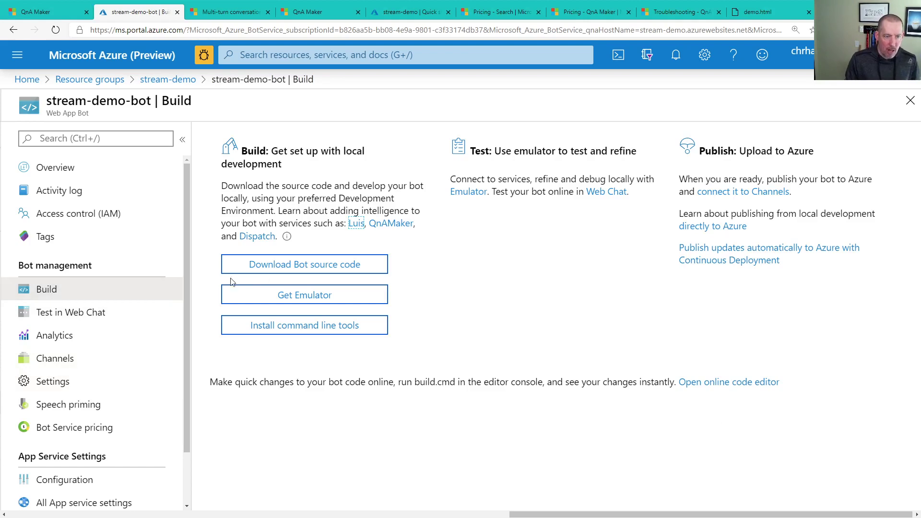
- Download the source code of stream-demo-bot as a zip file with the app settings included, and open the downloaded file
{"action": "left_click", "coordinate": [277, 271]}
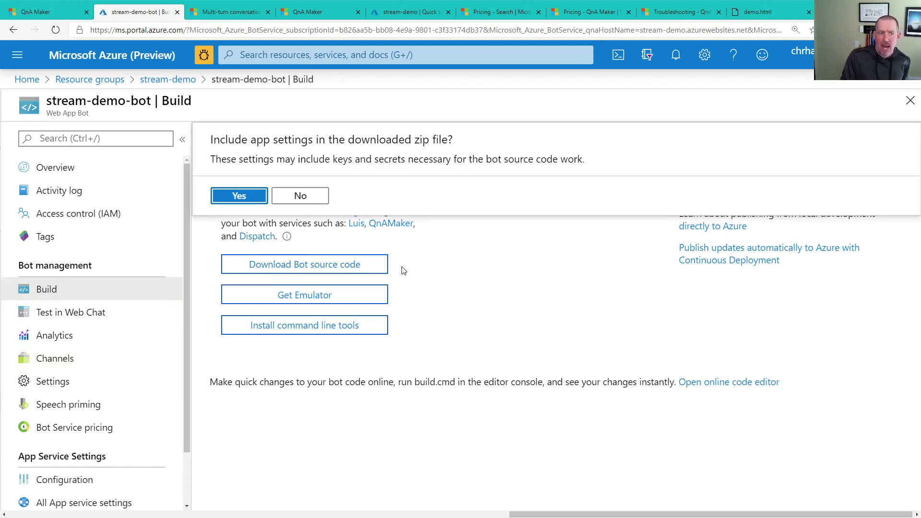
{"action": "left_click", "coordinate": [238, 196]}
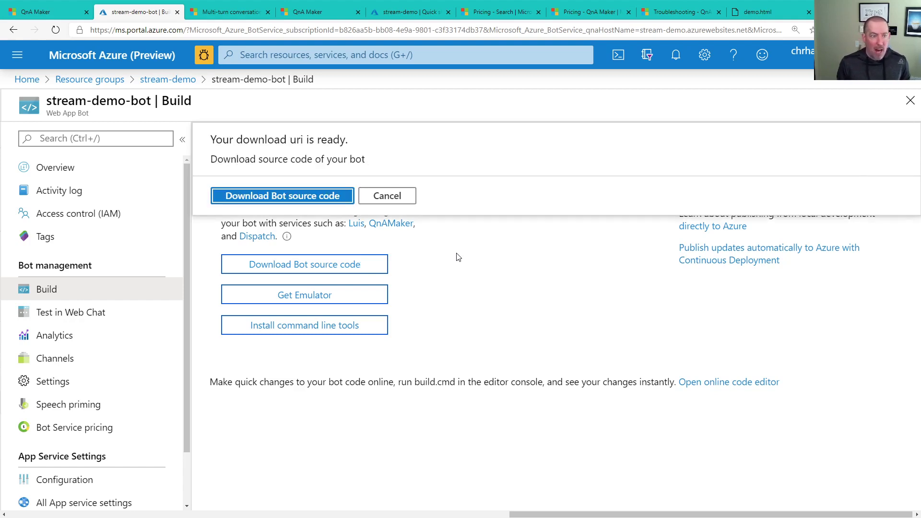
{"action": "left_click", "coordinate": [310, 192]}
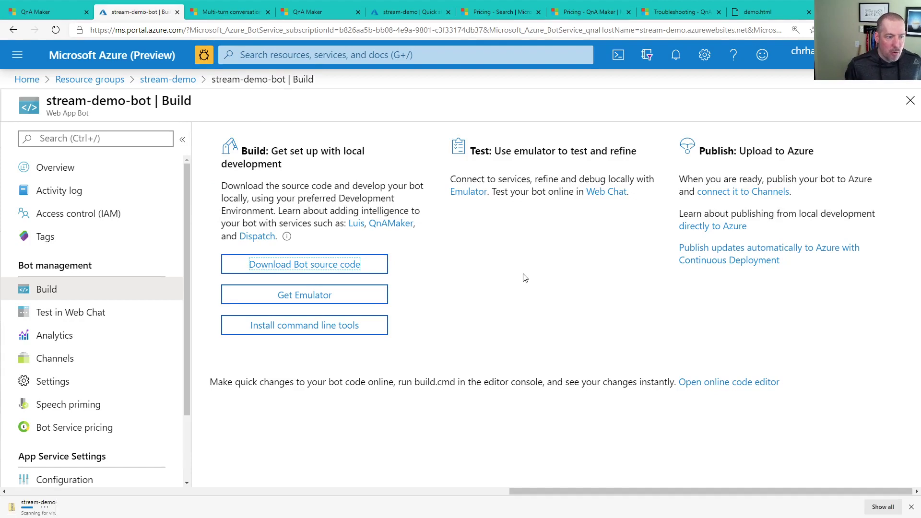
{"action": "left_click", "coordinate": [62, 503]}
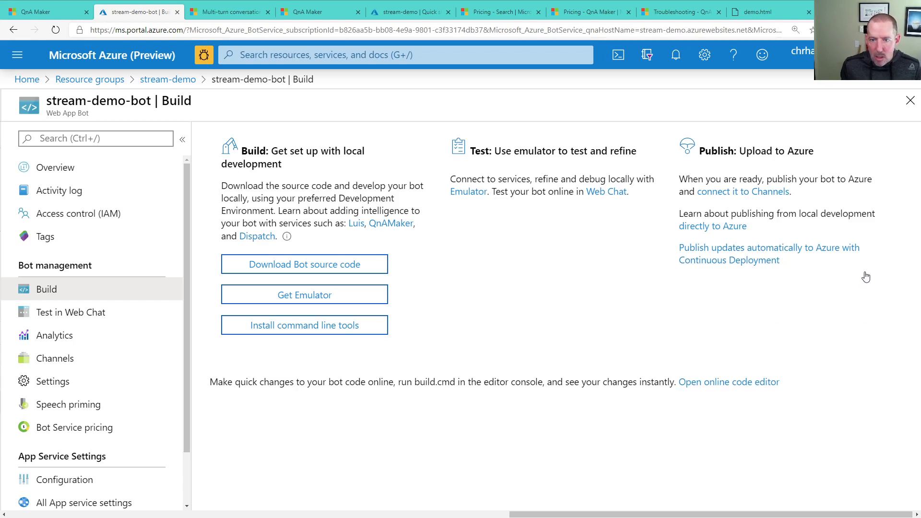
- Switch to Visual Studio Code, open index.js from the bot-demo folder, and examine its imports, adapter setup and error handling
{"action": "key", "text": "alt+Tab"}
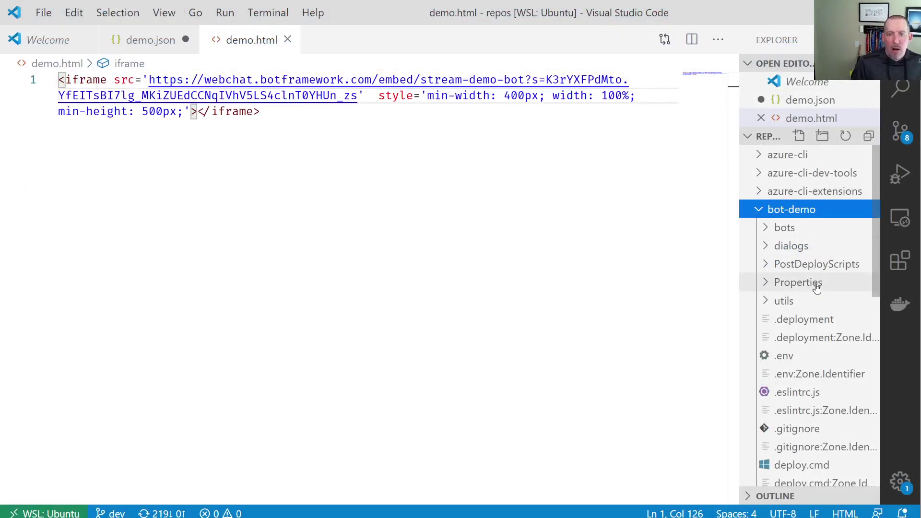
{"action": "scroll", "coordinate": [800, 354], "scroll_direction": "down", "scroll_amount": 4}
{"action": "scroll", "coordinate": [800, 354], "scroll_direction": "down", "scroll_amount": 3}
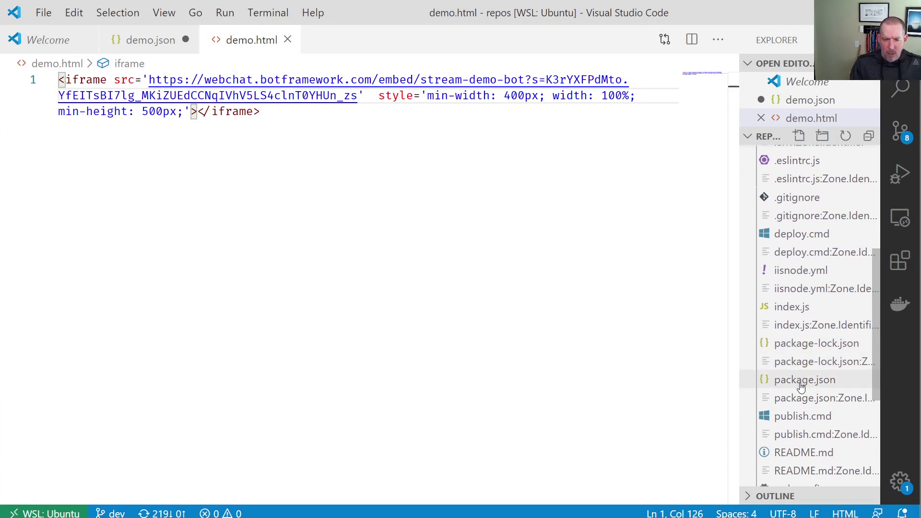
{"action": "scroll", "coordinate": [800, 386], "scroll_direction": "down", "scroll_amount": 2}
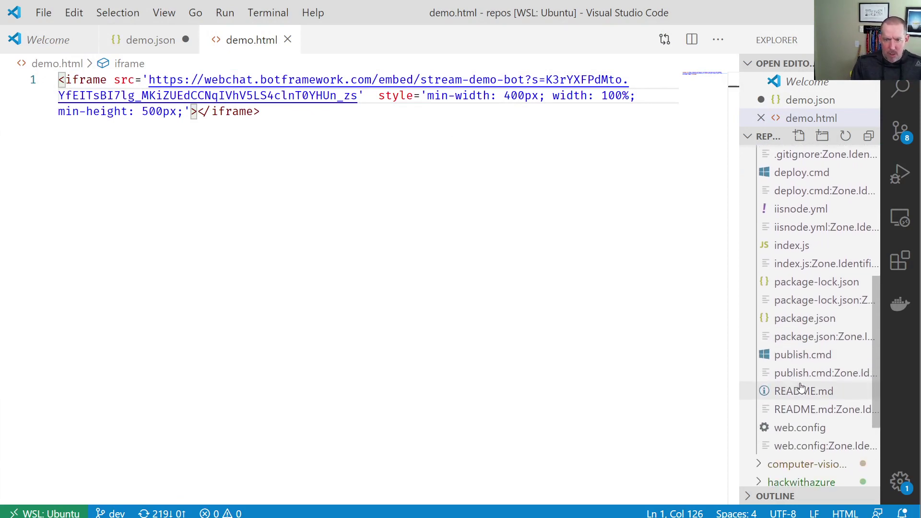
{"action": "left_click", "coordinate": [789, 246]}
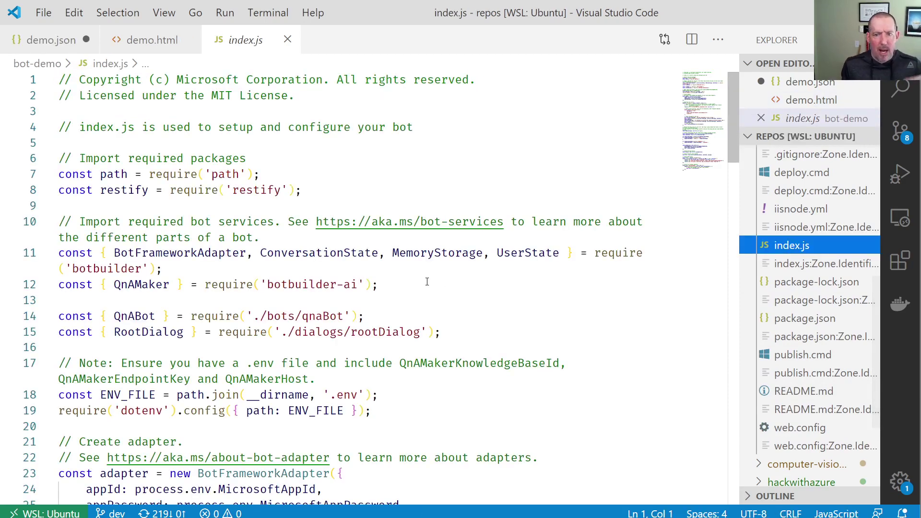
{"action": "scroll", "coordinate": [427, 281], "scroll_direction": "down", "scroll_amount": 3}
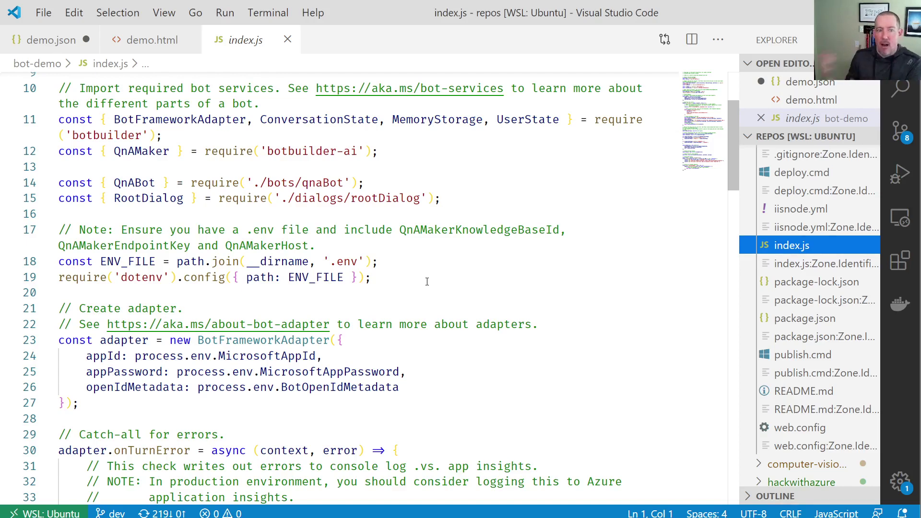
{"action": "scroll", "coordinate": [426, 282], "scroll_direction": "down", "scroll_amount": 4}
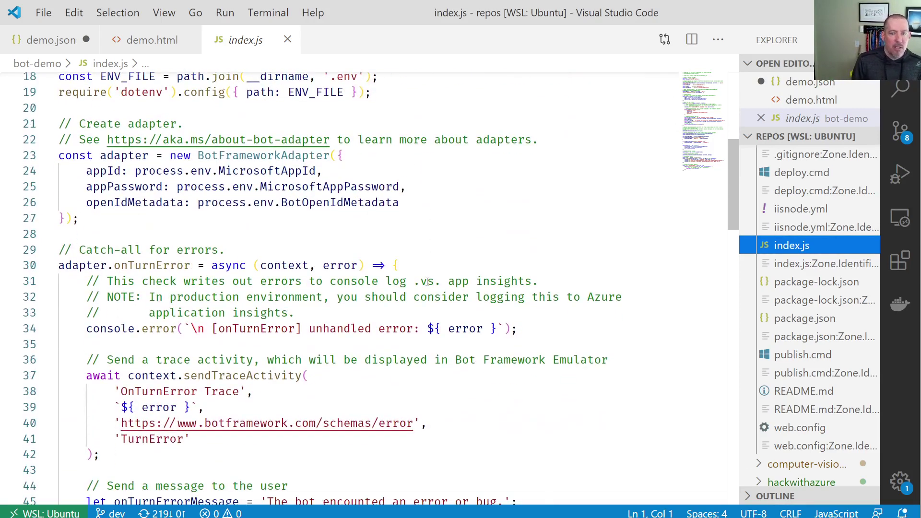
{"action": "scroll", "coordinate": [427, 282], "scroll_direction": "down", "scroll_amount": 5}
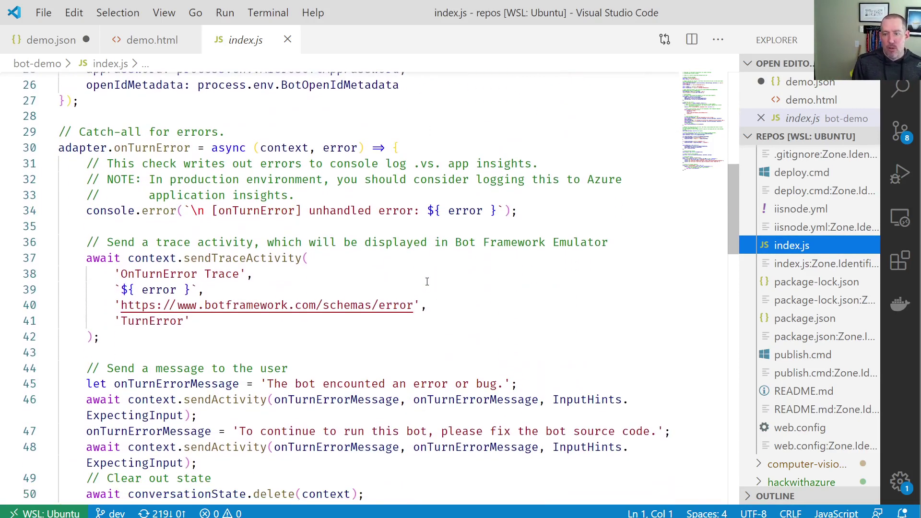
{"action": "scroll", "coordinate": [427, 281], "scroll_direction": "down", "scroll_amount": 1}
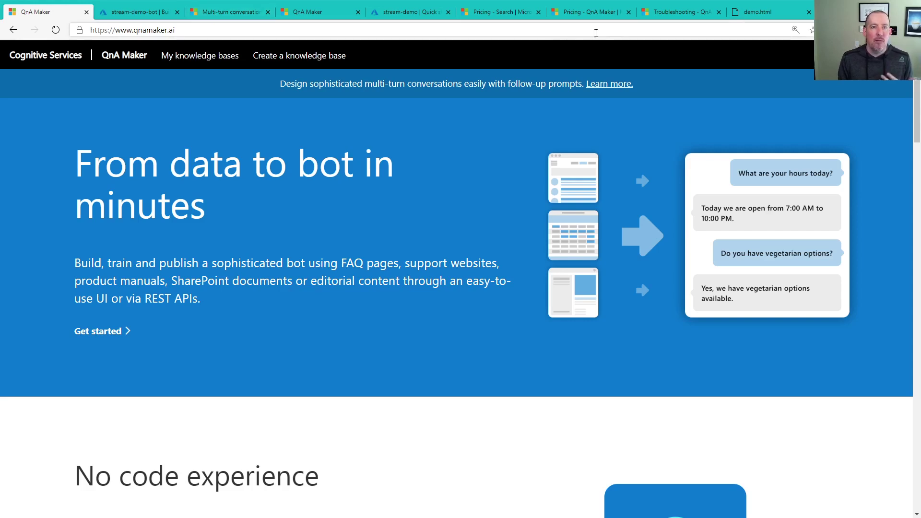
- View the QnA Maker troubleshooting docs and the github.com/Microsoft/reactors repository in a new browser tab, and return to the QnA Maker home page
{"action": "left_click", "coordinate": [680, 12]}
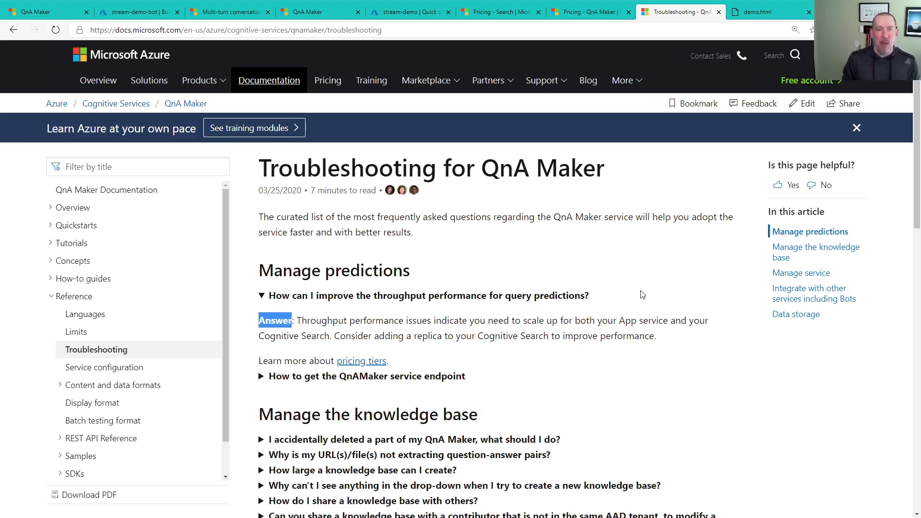
{"action": "key", "text": "ctrl+t"}
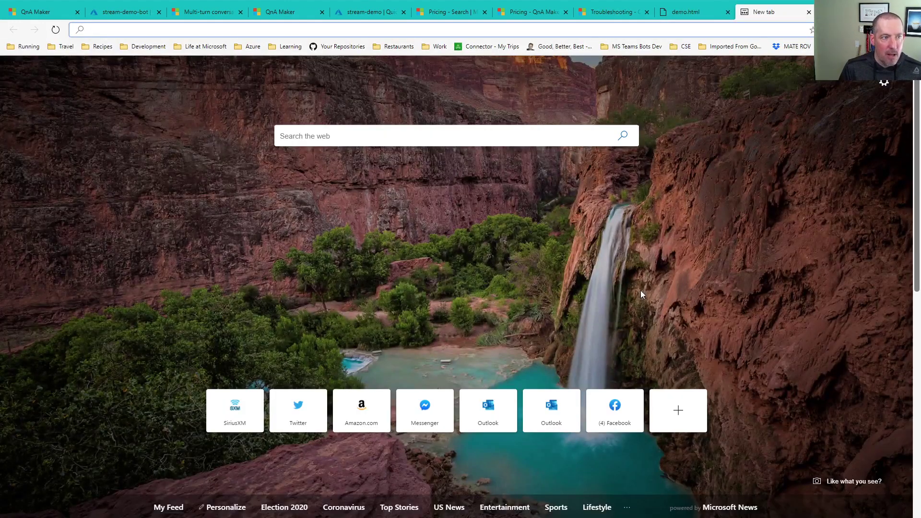
{"action": "type", "text": "https://"}
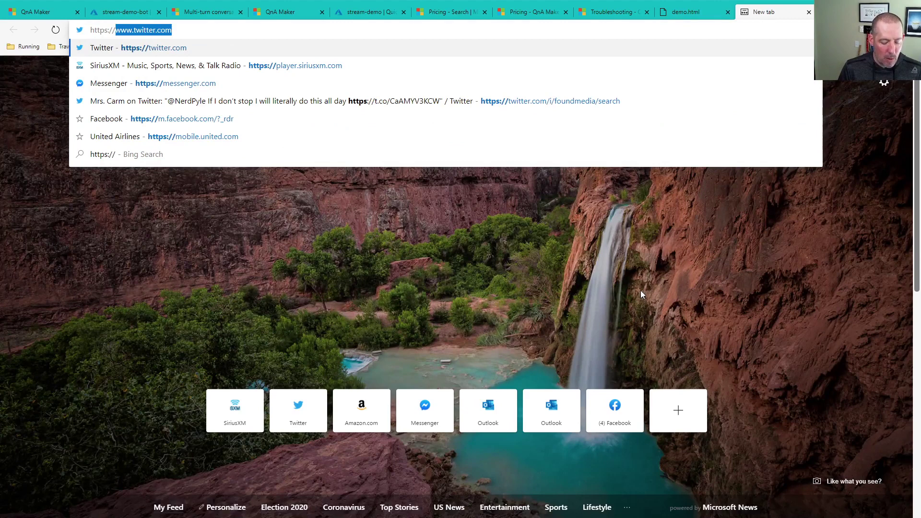
{"action": "type", "text": "git"}
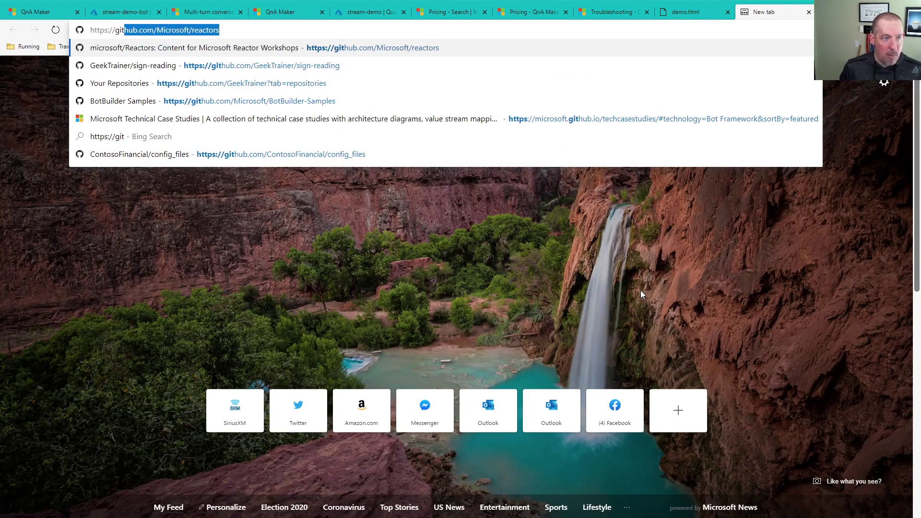
{"action": "key", "text": "Return"}
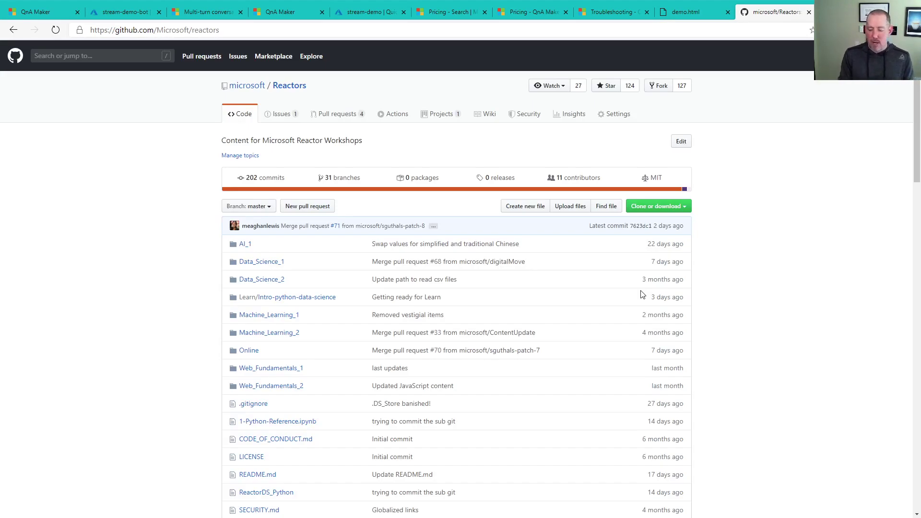
{"action": "key", "text": "ctrl+plus"}
{"action": "key", "text": "ctrl+plus"}
{"action": "key", "text": "ctrl+plus"}
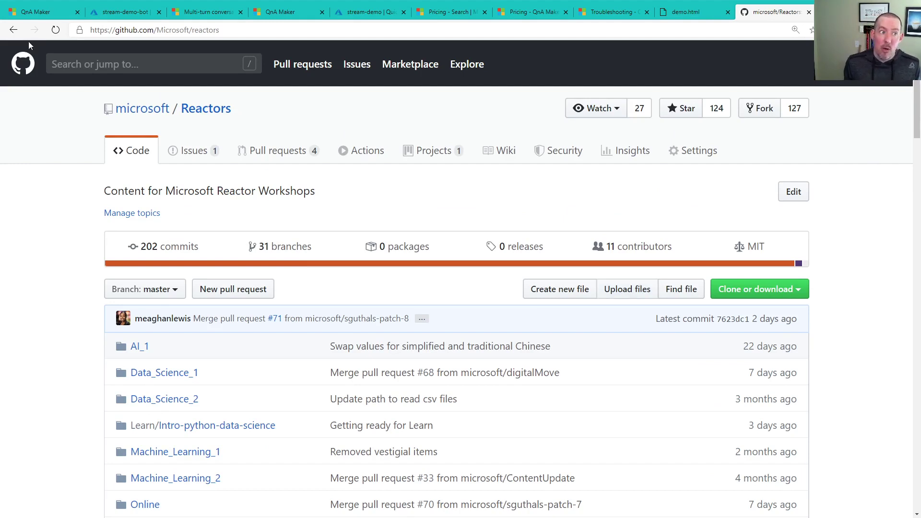
{"action": "left_click", "coordinate": [43, 13]}
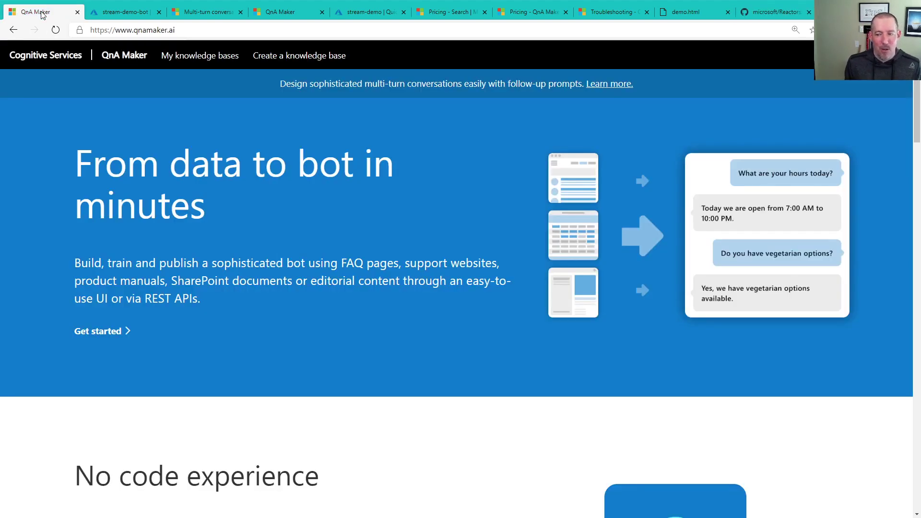